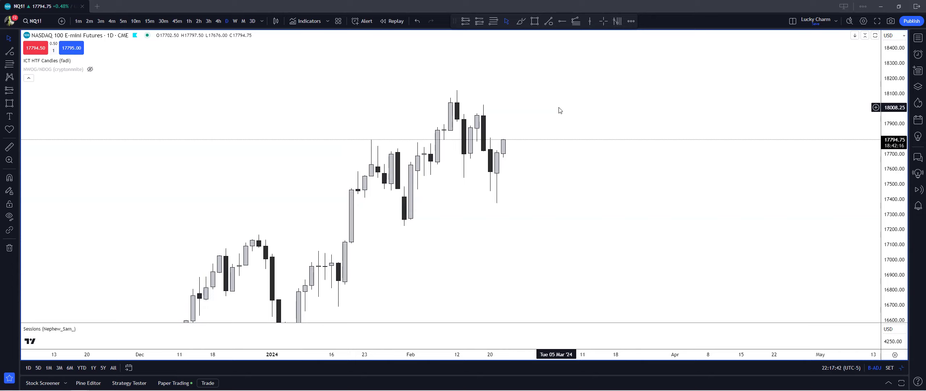
Examine the recent daily candles on the NASDAQ 100 E-mini futures chart, from the late-January swing low to the latest price
{"action": "left_click_drag", "start_coordinate": [753, 164], "coordinate": [849, 187]}
{"action": "scroll", "coordinate": [698, 200], "scroll_direction": "up", "scroll_amount": 3}
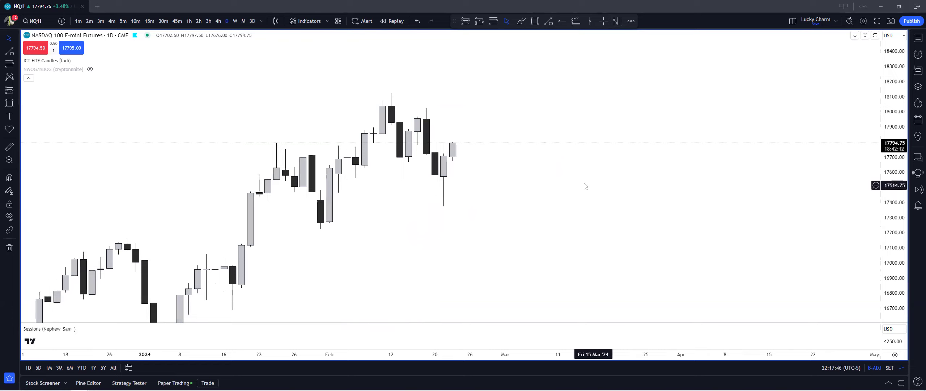
{"action": "left_click_drag", "start_coordinate": [603, 186], "coordinate": [607, 194]}
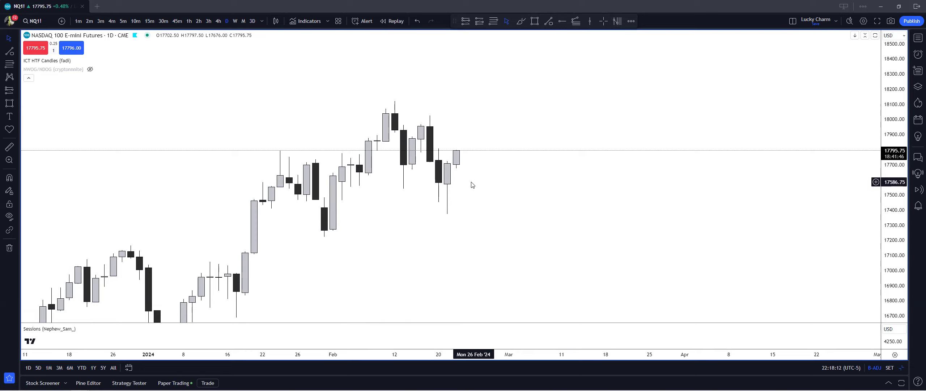
{"action": "left_click_drag", "start_coordinate": [474, 183], "coordinate": [484, 185]}
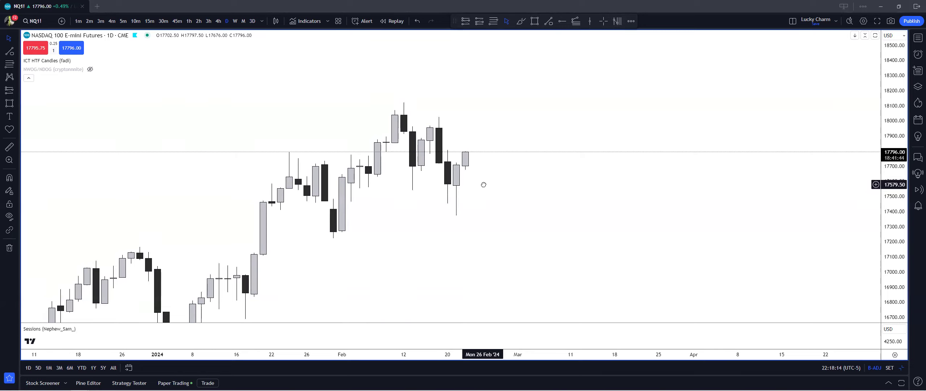
{"action": "left_click_drag", "start_coordinate": [484, 185], "coordinate": [484, 185]}
{"action": "left_click_drag", "start_coordinate": [484, 185], "coordinate": [495, 186]}
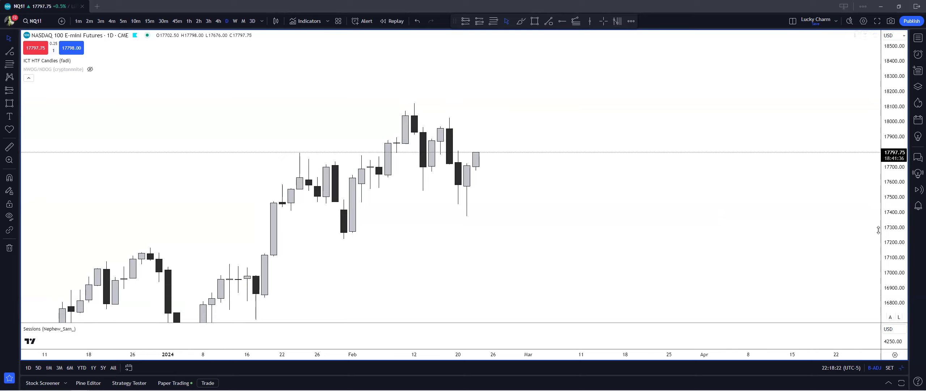
{"action": "left_click_drag", "start_coordinate": [884, 230], "coordinate": [884, 203]}
{"action": "left_click_drag", "start_coordinate": [656, 188], "coordinate": [657, 192]}
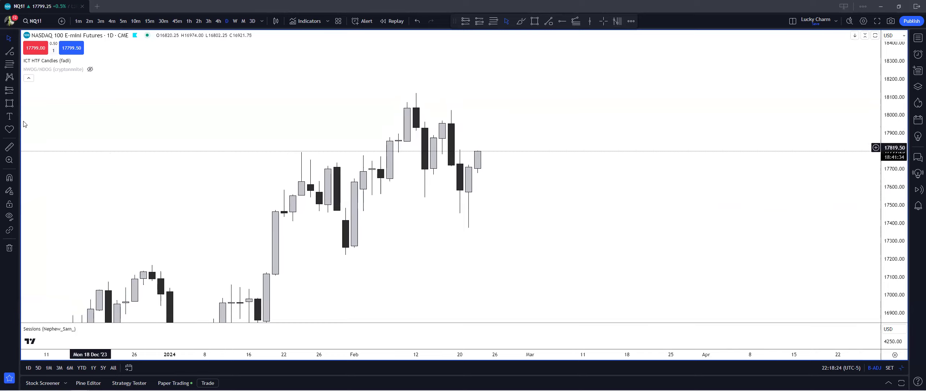
Draw a Fibonacci retracement from the 31 January swing low at 17222.00 up to the February high at 18121.25
{"action": "left_click", "coordinate": [9, 65]}
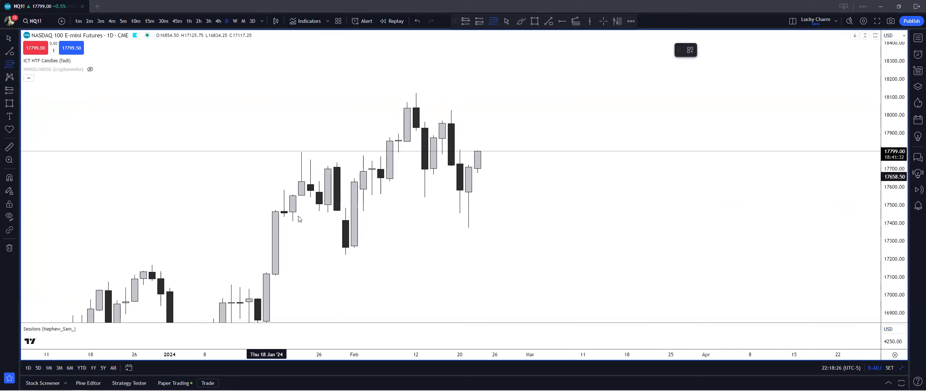
{"action": "left_click", "coordinate": [346, 255]}
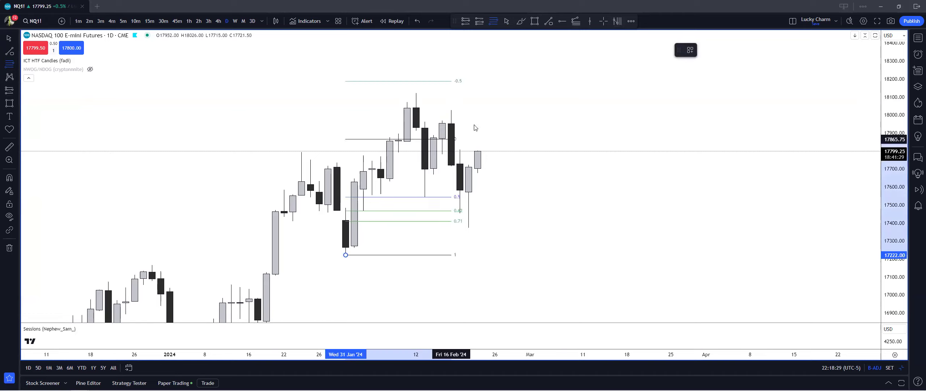
{"action": "left_click", "coordinate": [548, 94]}
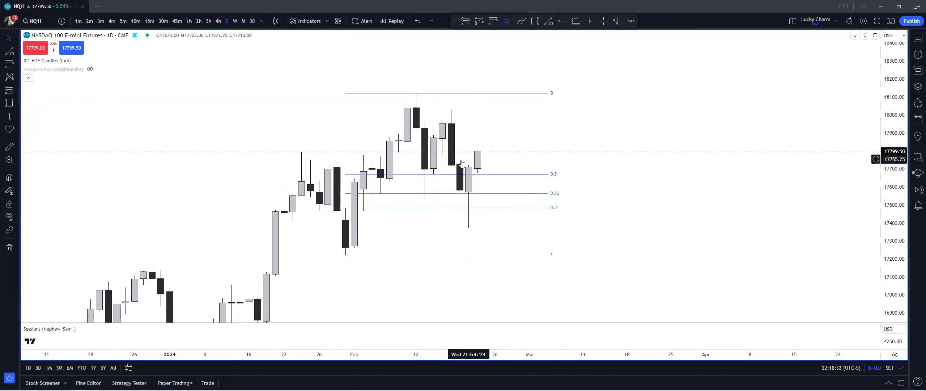
{"action": "mouse_move", "coordinate": [430, 227]}
{"action": "left_mouse_down"}
{"action": "mouse_move", "coordinate": [416, 243]}
{"action": "mouse_move", "coordinate": [417, 231]}
{"action": "left_mouse_up"}
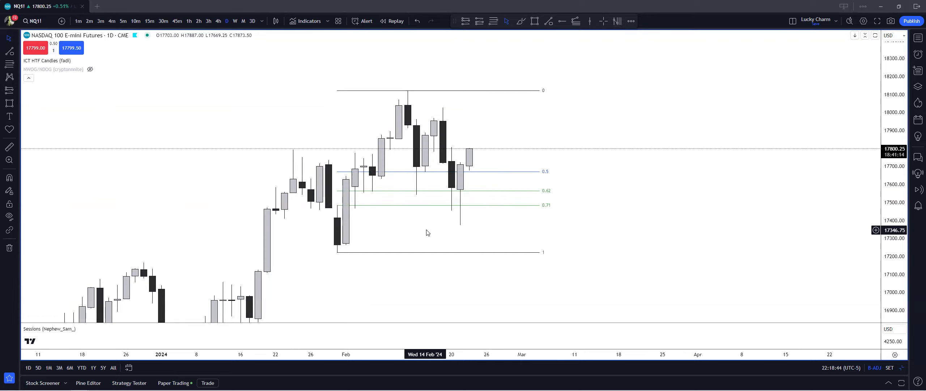
Delete the Fibonacci retracement from the daily chart
{"action": "left_click", "coordinate": [336, 253]}
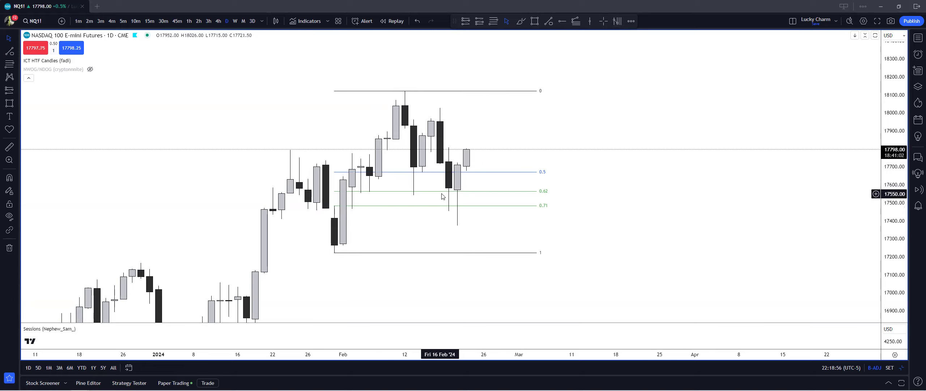
{"action": "left_click", "coordinate": [450, 187]}
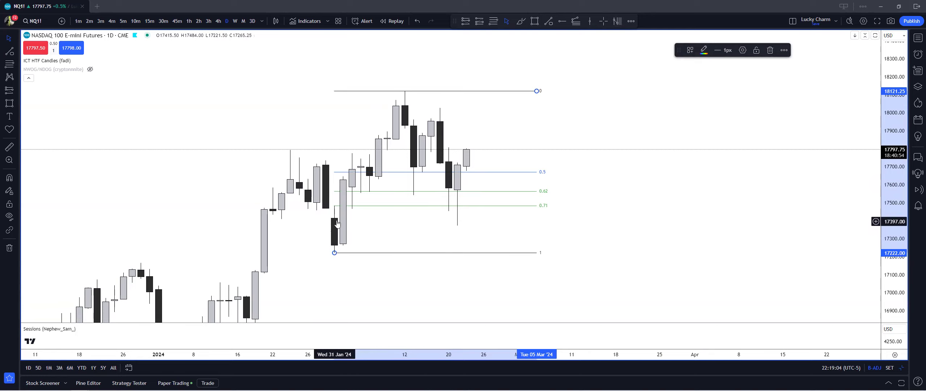
{"action": "left_click", "coordinate": [769, 51]}
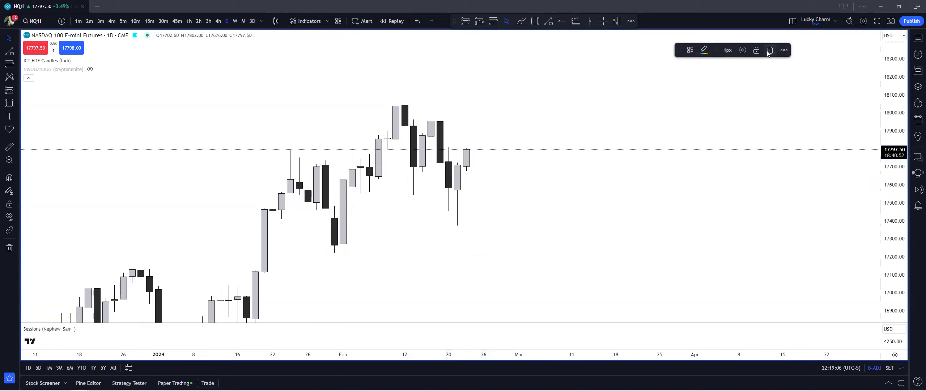
Draw a rectangle over the gap between the 30 and 31 January candles, extend it past the latest candle, and fill it light orange
{"action": "key", "text": "alt+shift+r"}
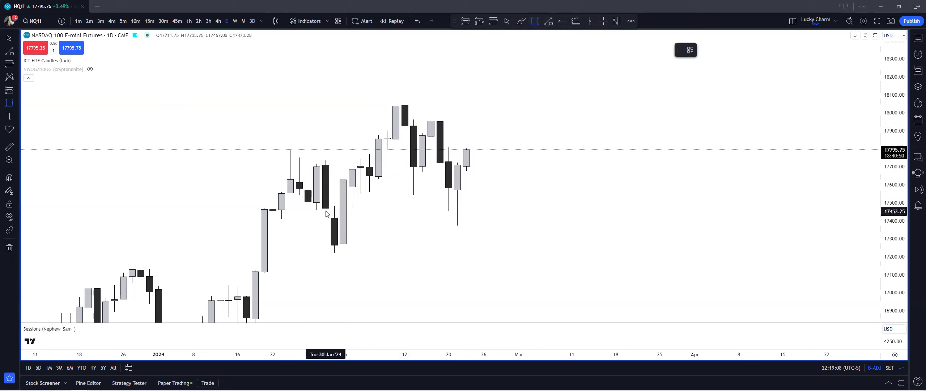
{"action": "mouse_move", "coordinate": [326, 209]}
{"action": "left_mouse_down"}
{"action": "mouse_move", "coordinate": [511, 209]}
{"action": "mouse_move", "coordinate": [510, 218]}
{"action": "left_mouse_up"}
{"action": "left_click", "coordinate": [718, 49]}
{"action": "left_click", "coordinate": [727, 84]}
{"action": "left_click", "coordinate": [682, 124]}
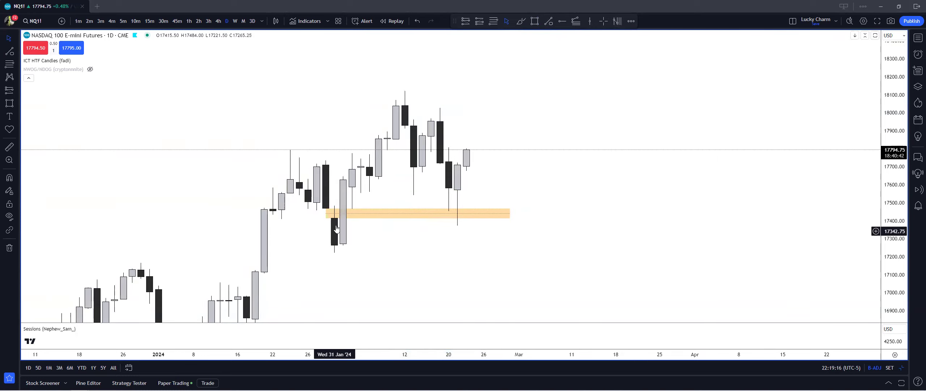
Switch the chart to the weekly timeframe and frame the candles from December to February
{"action": "left_click_drag", "start_coordinate": [375, 201], "coordinate": [360, 207]}
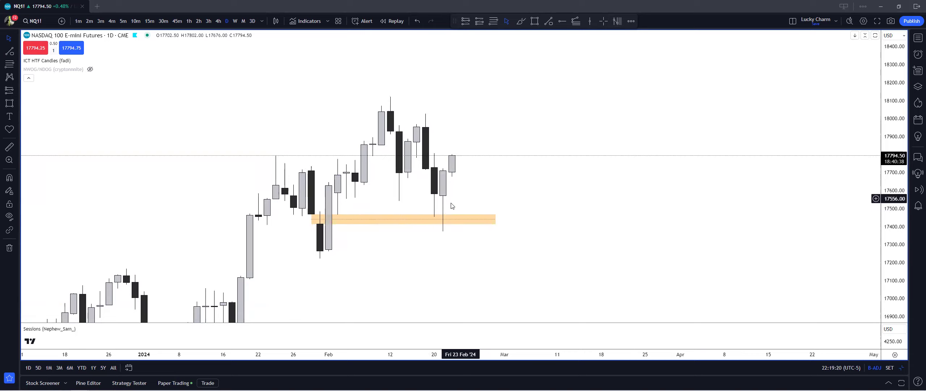
{"action": "left_click_drag", "start_coordinate": [441, 202], "coordinate": [432, 210]}
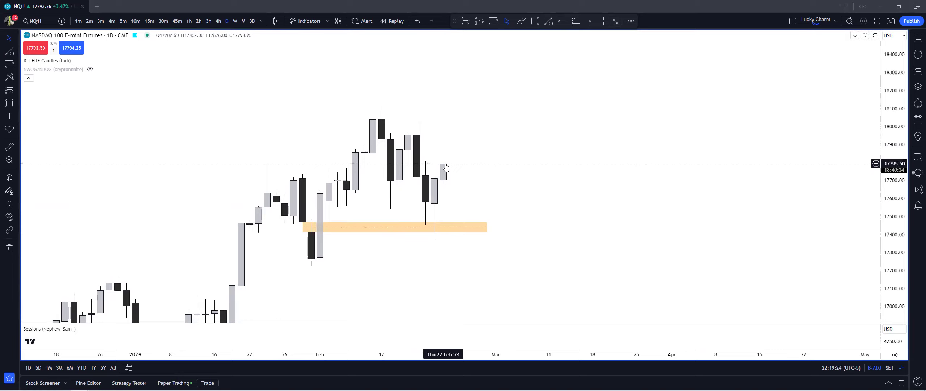
{"action": "left_click_drag", "start_coordinate": [457, 134], "coordinate": [479, 134]}
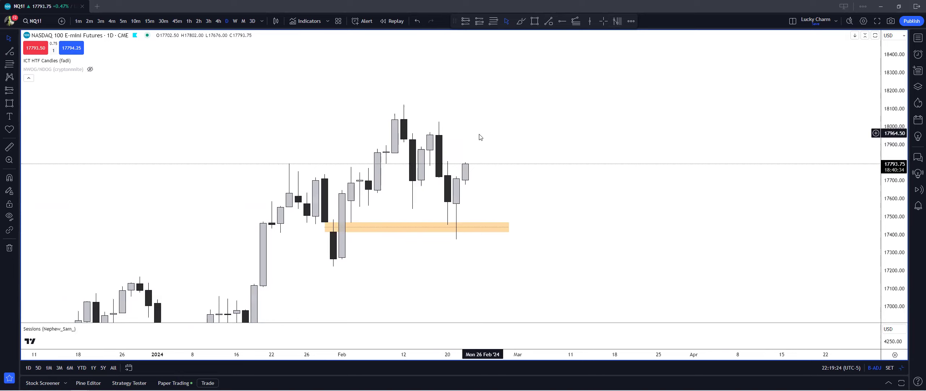
{"action": "left_click", "coordinate": [235, 21]}
{"action": "scroll", "coordinate": [525, 139], "scroll_direction": "up", "scroll_amount": 3}
{"action": "left_click_drag", "start_coordinate": [525, 138], "coordinate": [583, 129]}
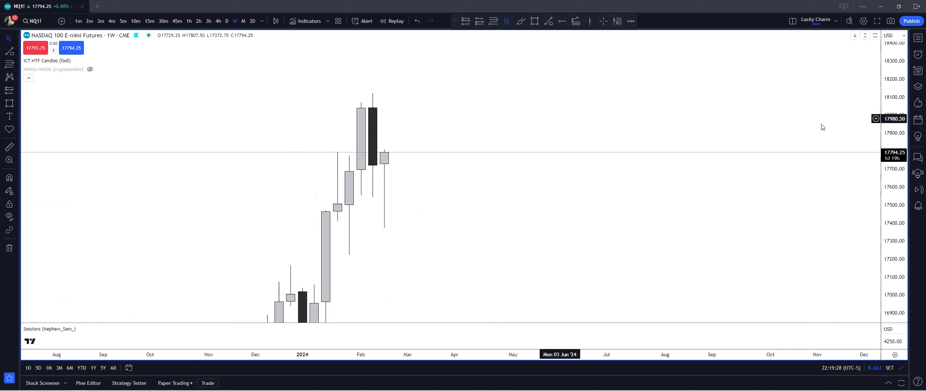
{"action": "left_click_drag", "start_coordinate": [884, 134], "coordinate": [884, 223]}
{"action": "left_click_drag", "start_coordinate": [525, 197], "coordinate": [684, 169]}
{"action": "scroll", "coordinate": [637, 174], "scroll_direction": "up", "scroll_amount": 2}
{"action": "left_click_drag", "start_coordinate": [560, 181], "coordinate": [536, 191]}
Draw a rectangle over the weekly gap from 8 January to 1 April, between 17049.75 and 17416.75, and fill it light blue
{"action": "left_click", "coordinate": [10, 103]}
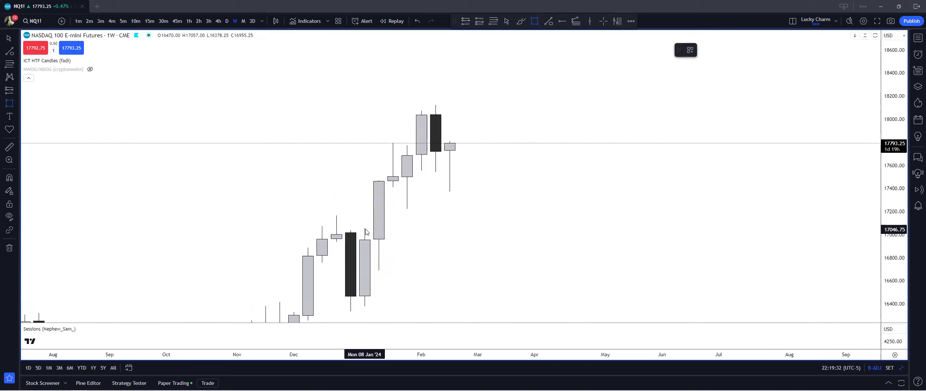
{"action": "left_click_drag", "start_coordinate": [365, 229], "coordinate": [478, 209]}
{"action": "left_click_drag", "start_coordinate": [531, 187], "coordinate": [533, 186]}
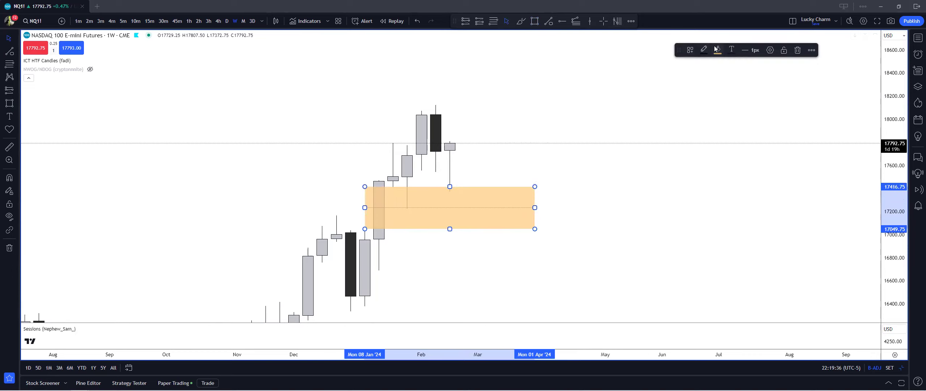
{"action": "left_click", "coordinate": [718, 49]}
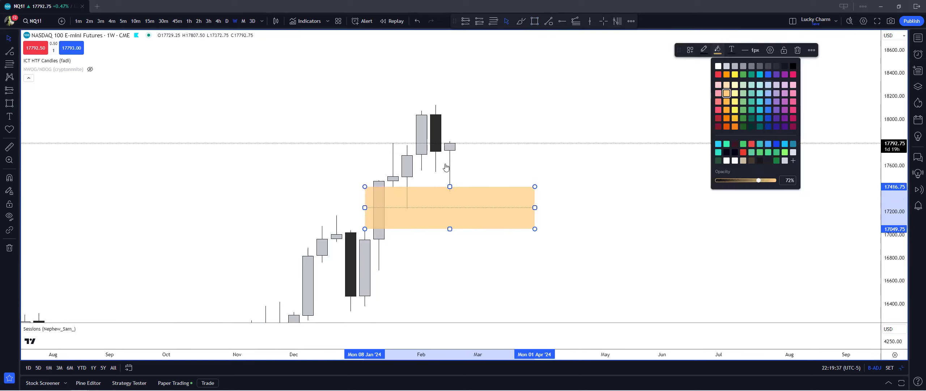
{"action": "left_click", "coordinate": [769, 93]}
{"action": "left_click", "coordinate": [445, 163]}
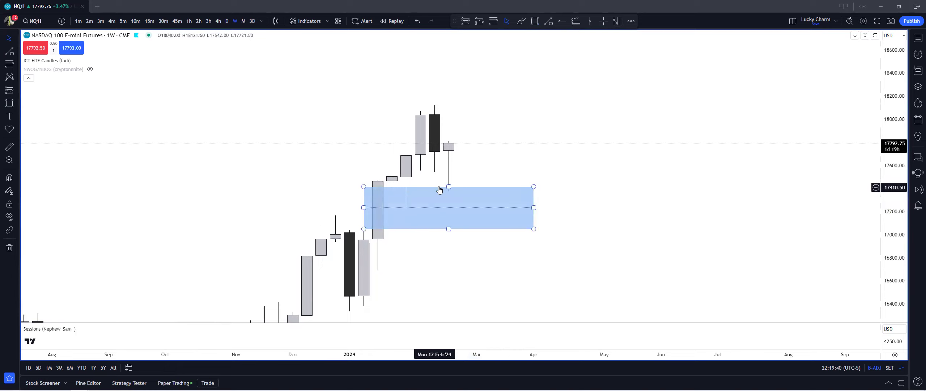
Delete the light blue rectangle from the weekly chart
{"action": "left_click_drag", "start_coordinate": [449, 188], "coordinate": [446, 187]}
{"action": "left_click", "coordinate": [477, 179]}
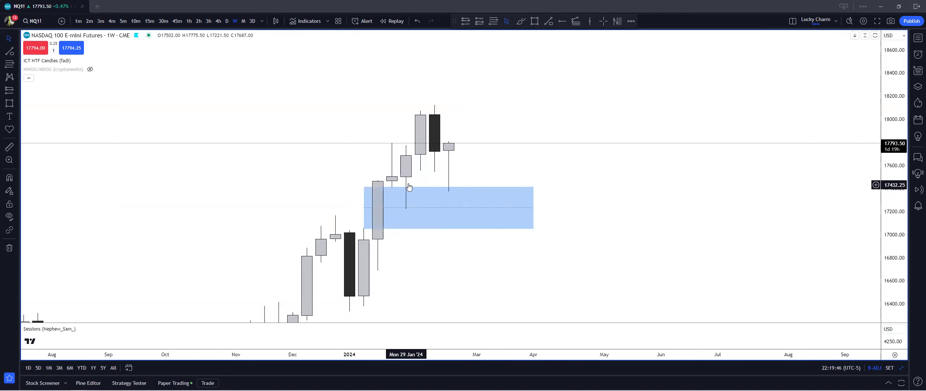
{"action": "left_click", "coordinate": [461, 189]}
{"action": "left_click", "coordinate": [798, 50]}
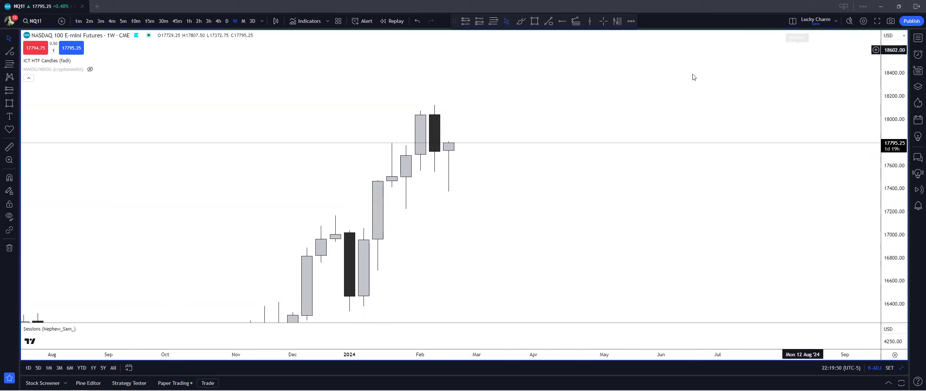
Return the chart to the daily timeframe and frame the orange gap zone together with the latest candles
{"action": "left_click", "coordinate": [219, 21]}
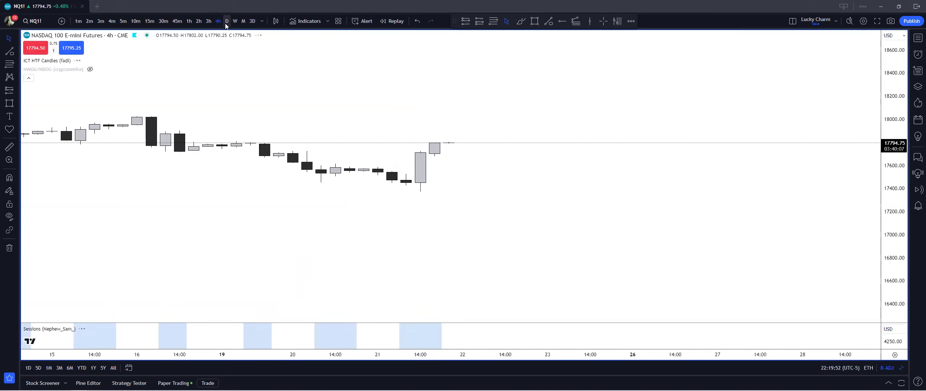
{"action": "left_click", "coordinate": [227, 21]}
{"action": "scroll", "coordinate": [532, 125], "scroll_direction": "up", "scroll_amount": 2}
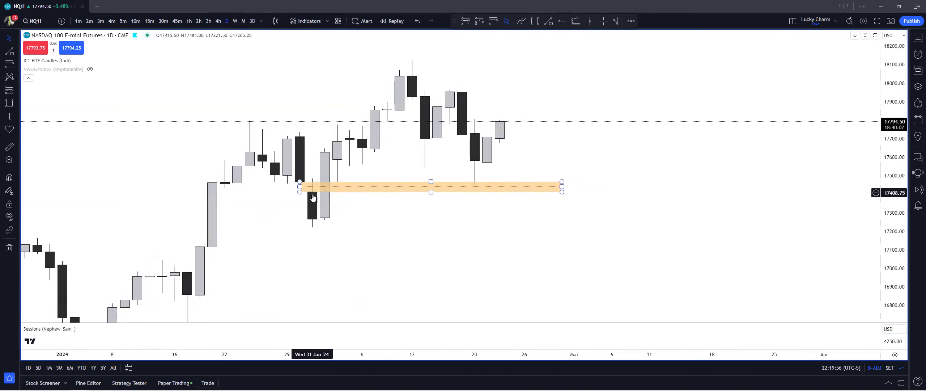
{"action": "left_click_drag", "start_coordinate": [384, 170], "coordinate": [429, 176]}
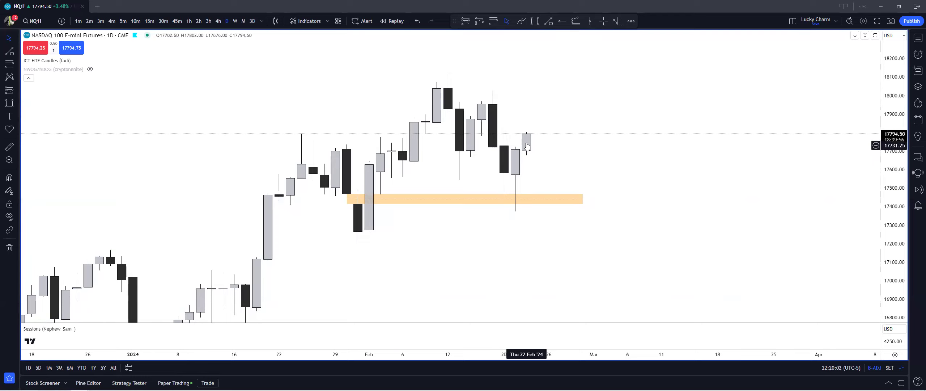
{"action": "left_click_drag", "start_coordinate": [540, 119], "coordinate": [521, 136]}
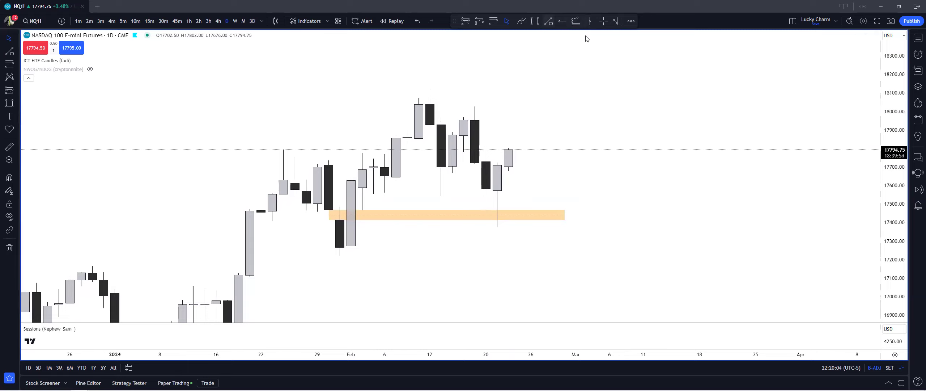
Draw a horizontal trend line from the 12 February high at 18124.25 across to 29 February
{"action": "key", "text": "alt+t"}
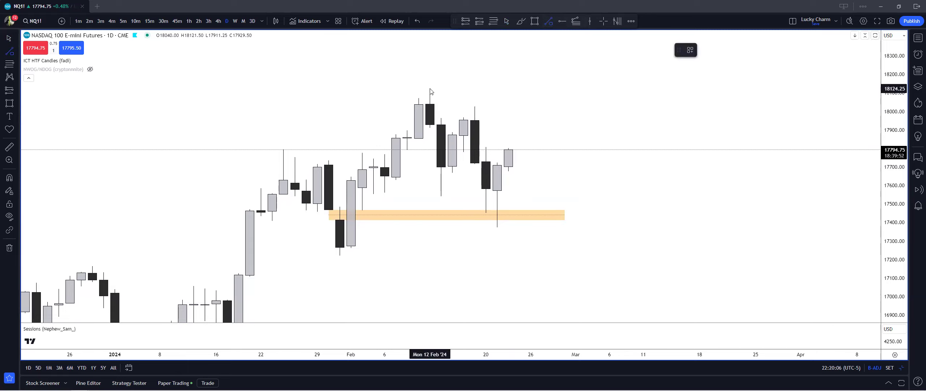
{"action": "left_click", "coordinate": [565, 88]}
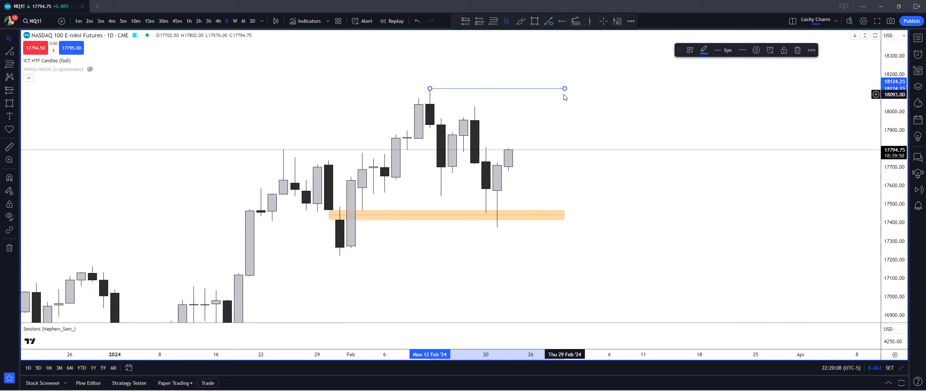
{"action": "left_click", "coordinate": [547, 96]}
{"action": "left_click", "coordinate": [559, 89]}
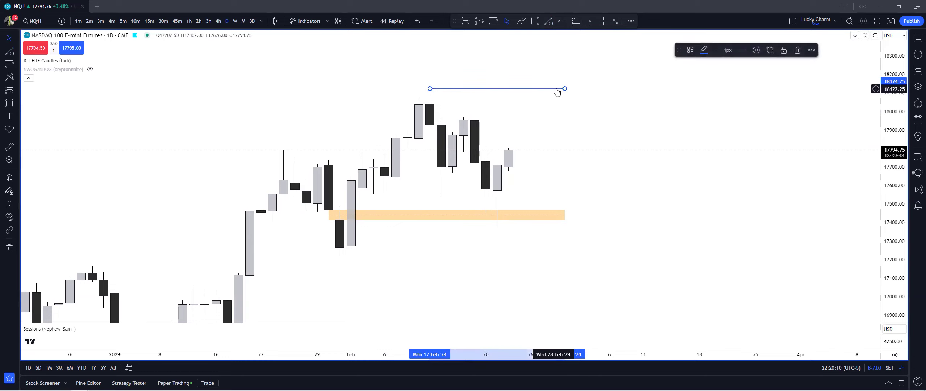
Apply the style with the eye-symbol label to the trend line at the February high and color the line blue
{"action": "right_click", "coordinate": [557, 89]}
{"action": "mouse_move", "coordinate": [590, 115]}
{"action": "left_click", "coordinate": [661, 144]}
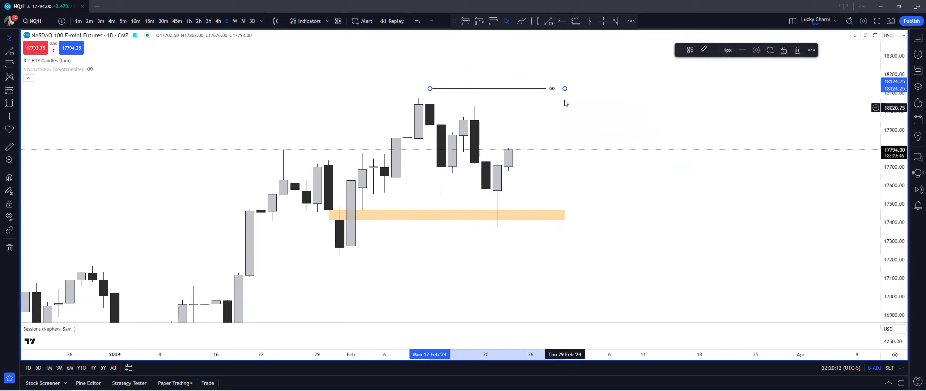
{"action": "left_click", "coordinate": [705, 51]}
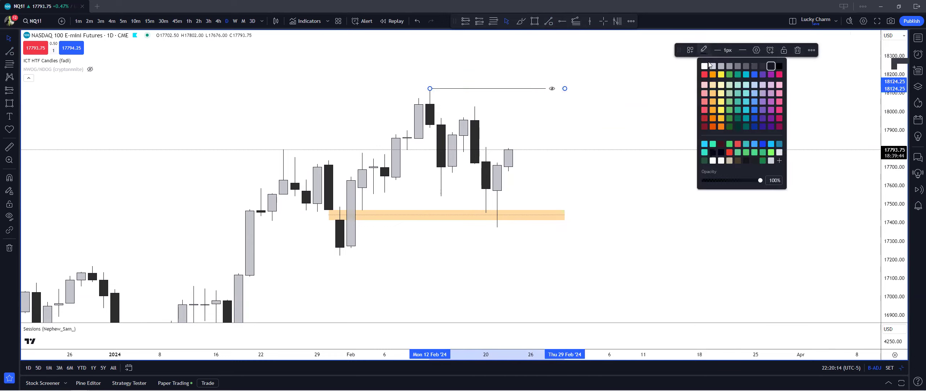
{"action": "left_click", "coordinate": [755, 75]}
{"action": "left_click", "coordinate": [715, 83]}
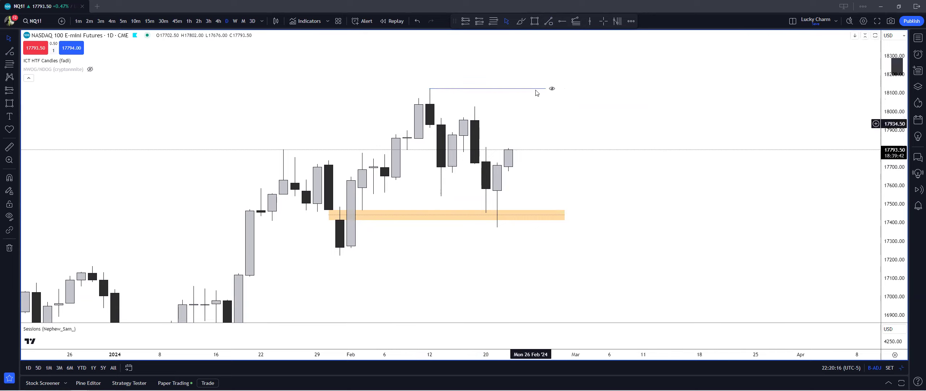
Review the chart on the weekly and monthly timeframes, ending back on daily
{"action": "left_click", "coordinate": [235, 21]}
{"action": "left_click", "coordinate": [244, 21]}
{"action": "left_click", "coordinate": [235, 21]}
{"action": "left_click", "coordinate": [227, 21]}
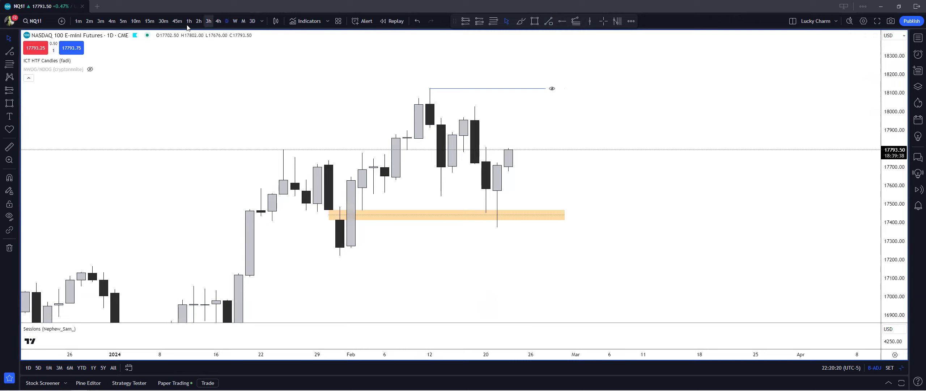
Draw a horizontal trend line from the 13 February low at about 17541 across to 26 February and color it red
{"action": "left_click_drag", "start_coordinate": [533, 138], "coordinate": [528, 128]}
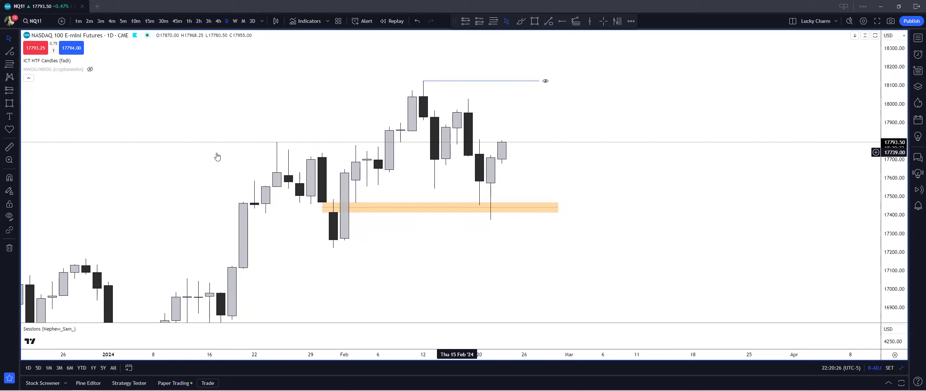
{"action": "left_click_drag", "start_coordinate": [885, 166], "coordinate": [885, 122]}
{"action": "scroll", "coordinate": [549, 125], "scroll_direction": "up", "scroll_amount": 2}
{"action": "left_click_drag", "start_coordinate": [523, 127], "coordinate": [550, 131]}
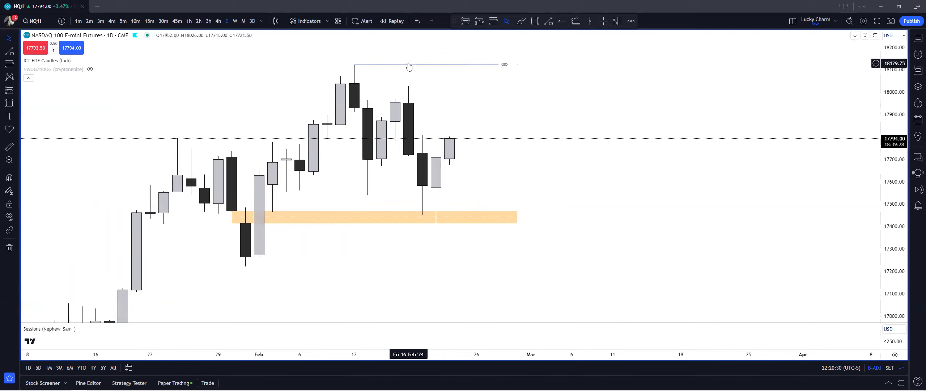
{"action": "left_click", "coordinate": [413, 65]}
{"action": "left_click", "coordinate": [423, 98]}
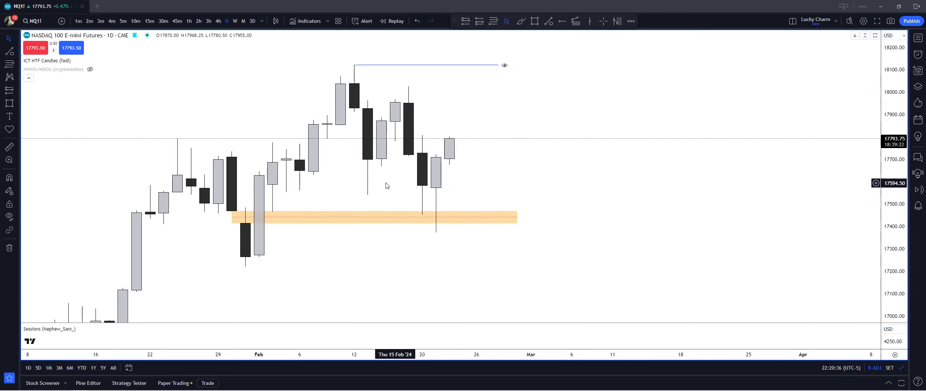
{"action": "left_click", "coordinate": [8, 52]}
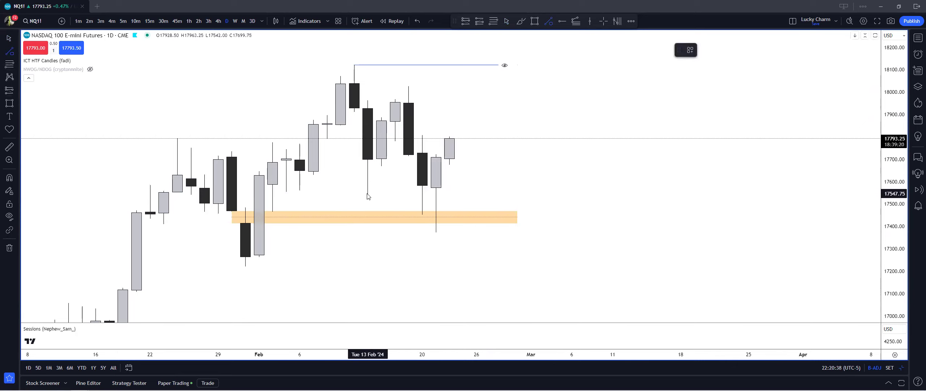
{"action": "left_click_drag", "start_coordinate": [367, 193], "coordinate": [477, 194]}
{"action": "left_click", "coordinate": [703, 50]}
{"action": "left_click", "coordinate": [705, 74]}
{"action": "left_click", "coordinate": [641, 95]}
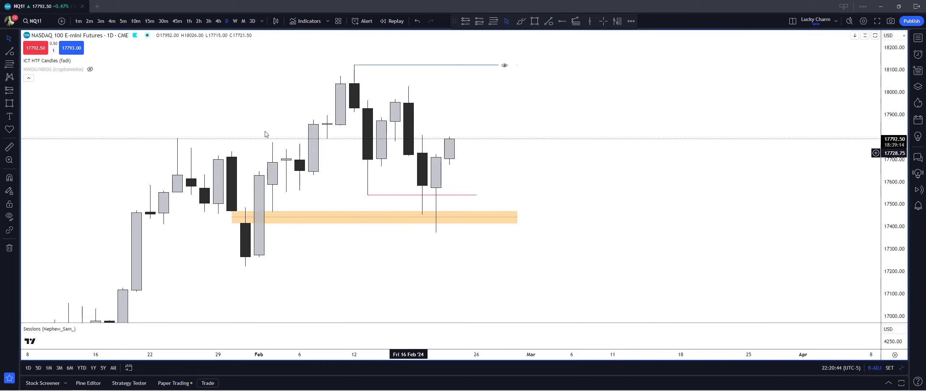
Draw a Fibonacci retracement from the 31 January low at 17222.50 up to the 12 February high at 18121.75
{"action": "key", "text": "alt+f"}
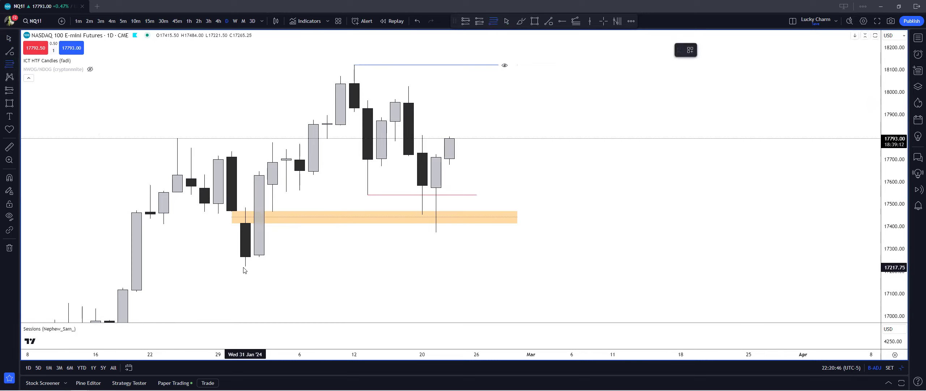
{"action": "left_click", "coordinate": [246, 267]}
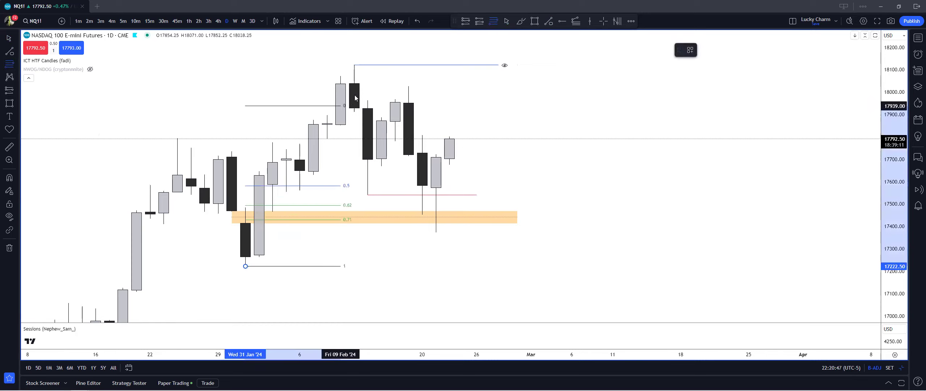
{"action": "left_click", "coordinate": [412, 66]}
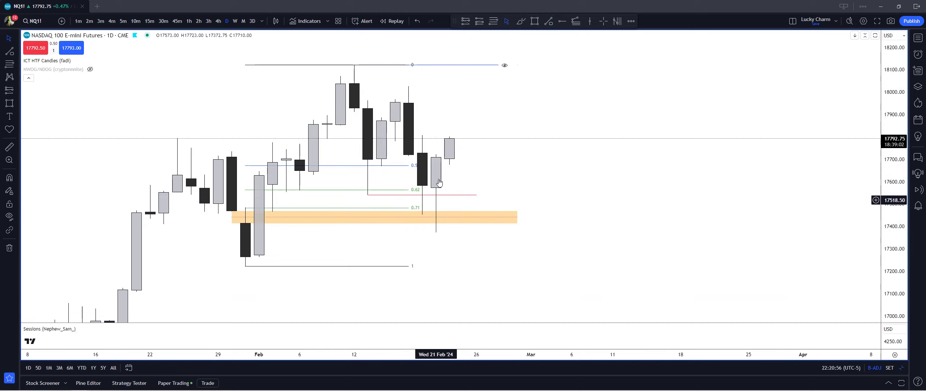
{"action": "left_click_drag", "start_coordinate": [465, 177], "coordinate": [461, 177]}
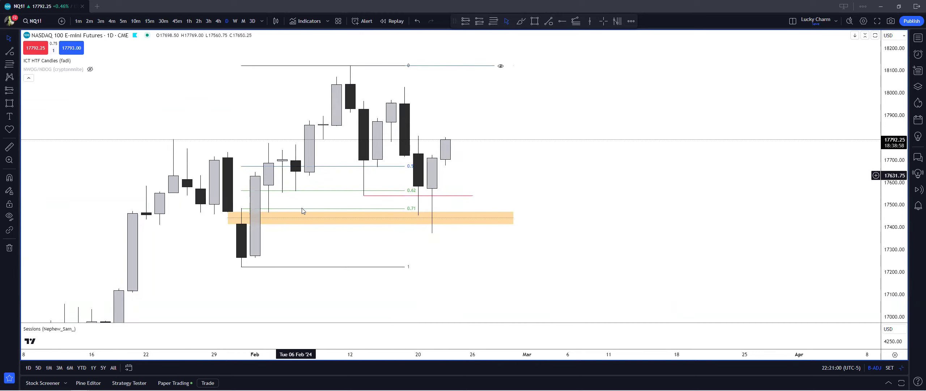
Delete the Fibonacci retracement from the daily chart
{"action": "left_click", "coordinate": [328, 191]}
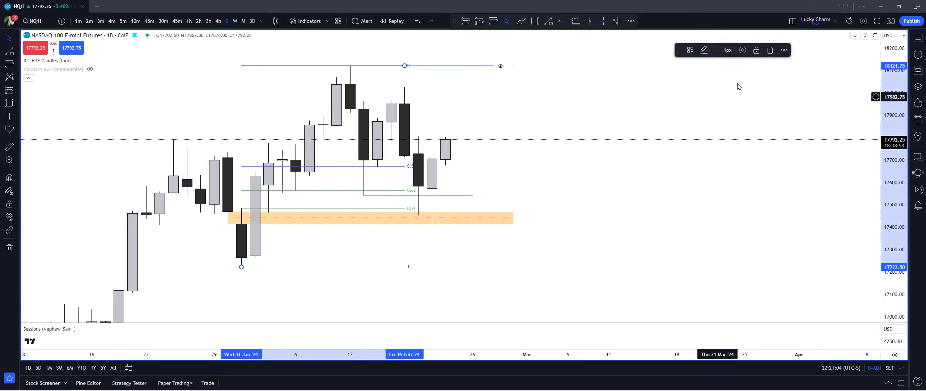
{"action": "left_click", "coordinate": [770, 50]}
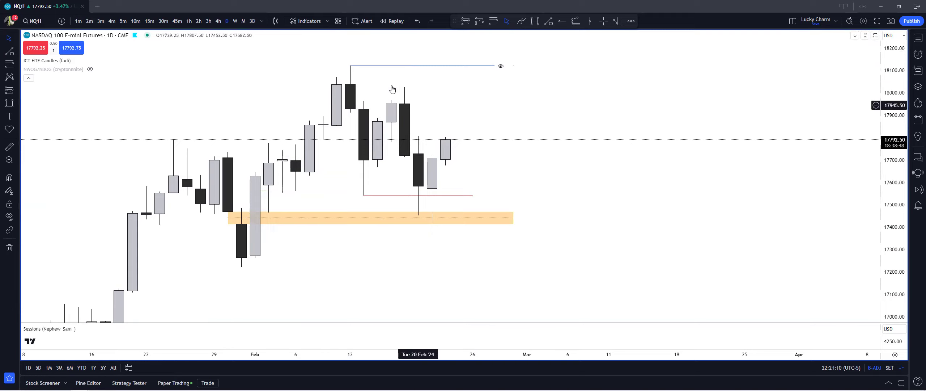
{"action": "left_click_drag", "start_coordinate": [475, 124], "coordinate": [479, 125]}
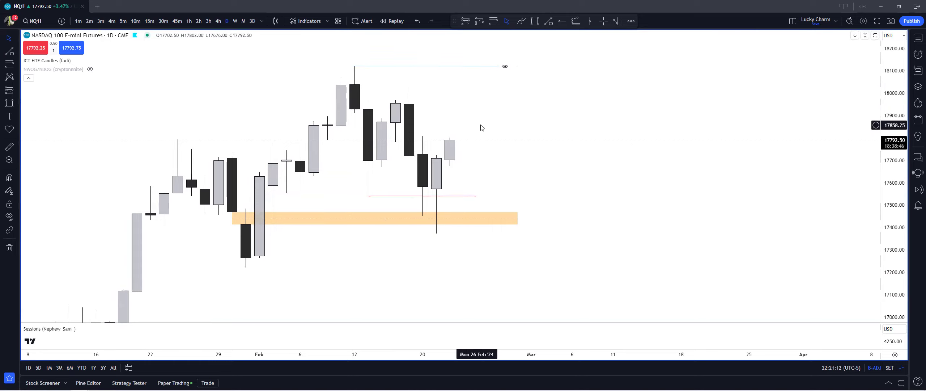
{"action": "left_click_drag", "start_coordinate": [465, 183], "coordinate": [456, 189]}
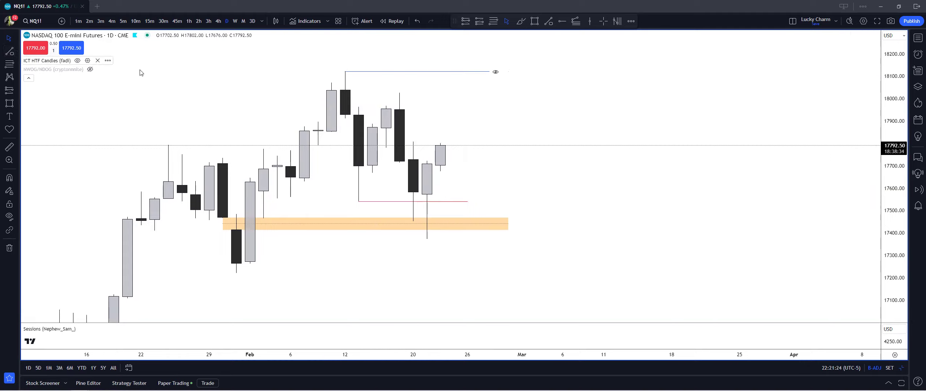
Draw a descending trend line from the 12 February high to about 17955 on 22 February, and delete it again
{"action": "key", "text": "alt+t"}
{"action": "left_click", "coordinate": [345, 72]}
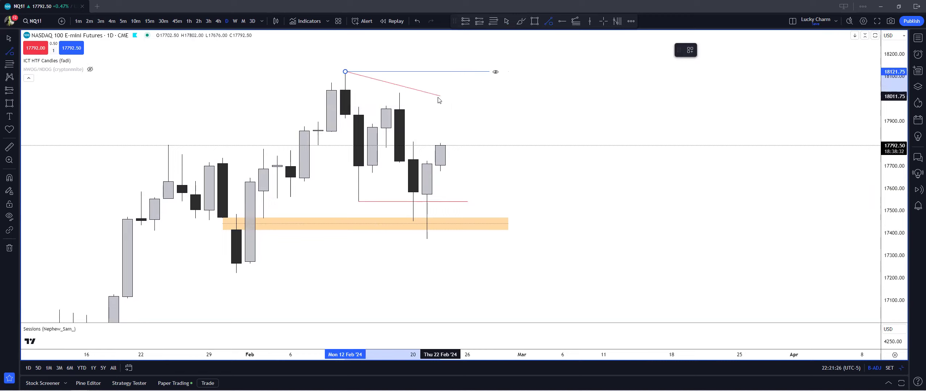
{"action": "left_click", "coordinate": [436, 109]}
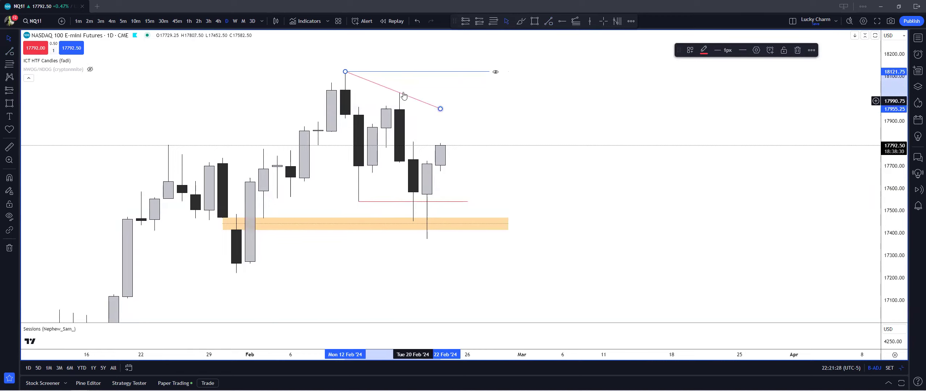
{"action": "left_click", "coordinate": [798, 51]}
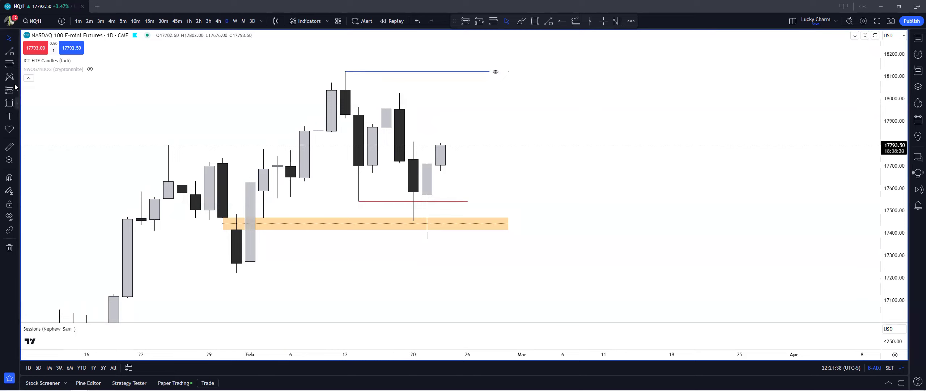
Switch the chart to the 4-hour timeframe and delete the red trend line at the 13 February low
{"action": "left_click_drag", "start_coordinate": [242, 138], "coordinate": [234, 136]}
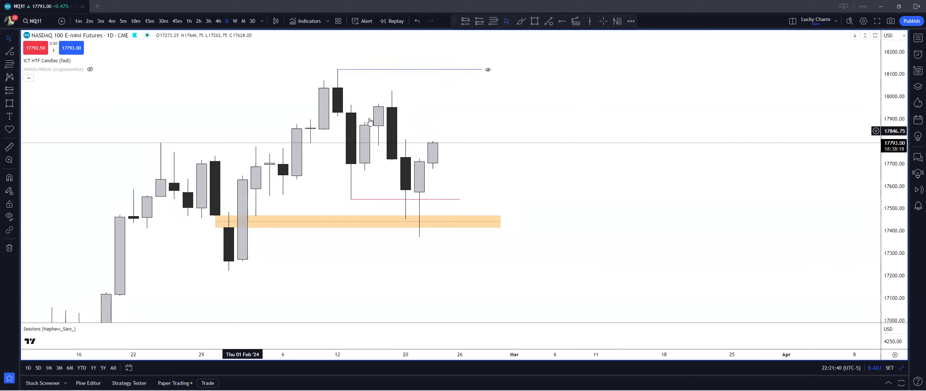
{"action": "left_click", "coordinate": [219, 21]}
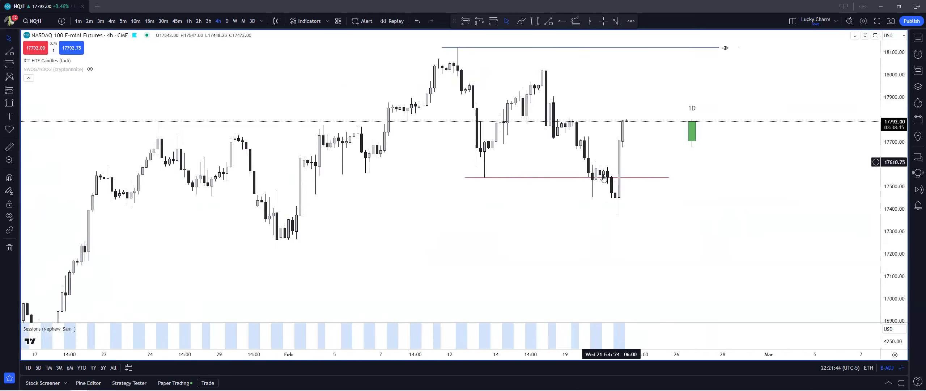
{"action": "left_click", "coordinate": [603, 177]}
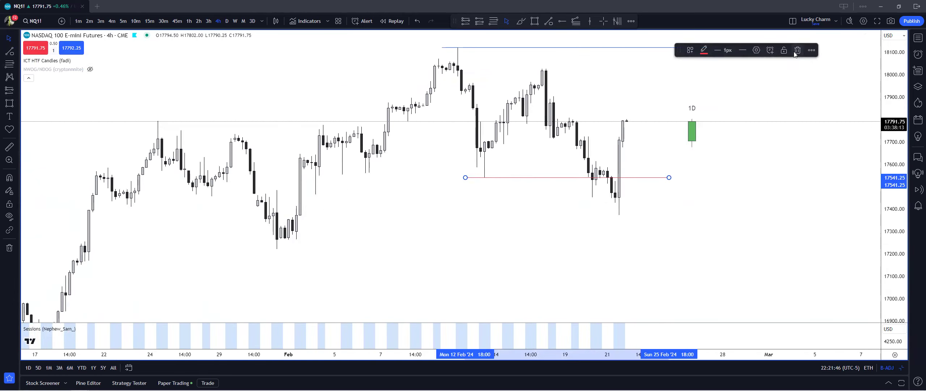
{"action": "left_click", "coordinate": [795, 53]}
Draw a light blue rectangle over the 4-hour gap from 1 February to 26 February, between about 17466.50 and 17412.25
{"action": "scroll", "coordinate": [616, 159], "scroll_direction": "up", "scroll_amount": 2}
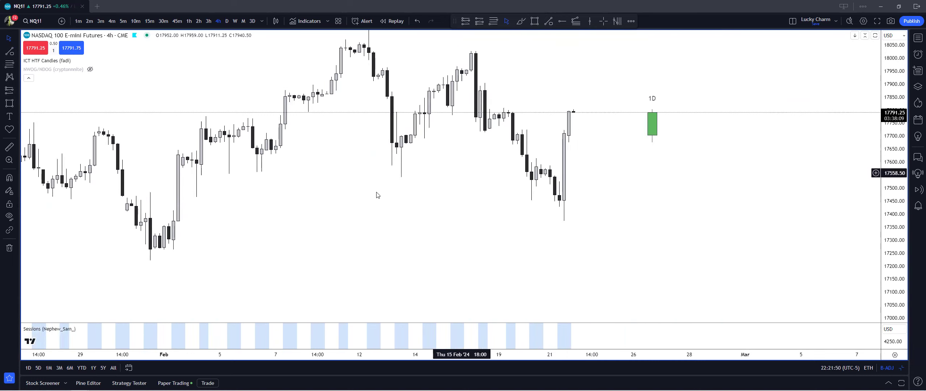
{"action": "scroll", "coordinate": [362, 198], "scroll_direction": "down", "scroll_amount": 3}
{"action": "left_click", "coordinate": [10, 104]}
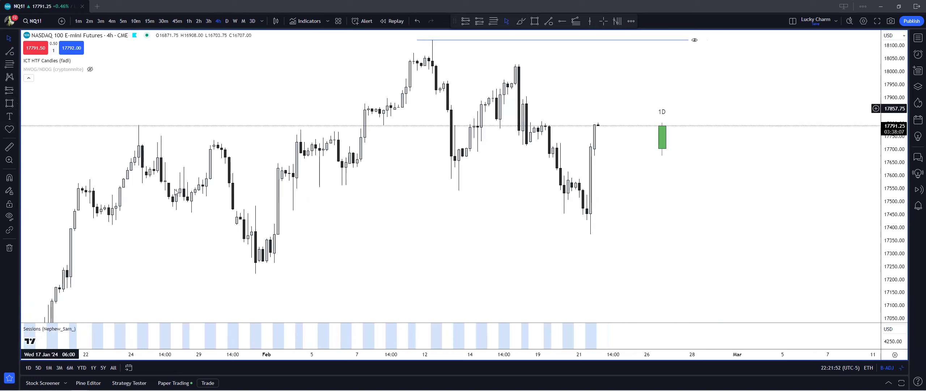
{"action": "mouse_move", "coordinate": [274, 224]}
{"action": "left_mouse_down"}
{"action": "mouse_move", "coordinate": [527, 211]}
{"action": "mouse_move", "coordinate": [651, 218]}
{"action": "left_mouse_up"}
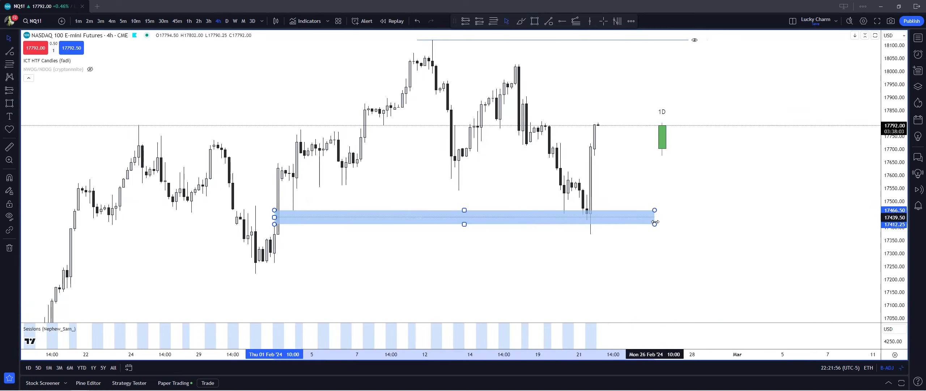
{"action": "left_click", "coordinate": [717, 53]}
{"action": "left_click", "coordinate": [730, 138]}
{"action": "left_click", "coordinate": [356, 203]}
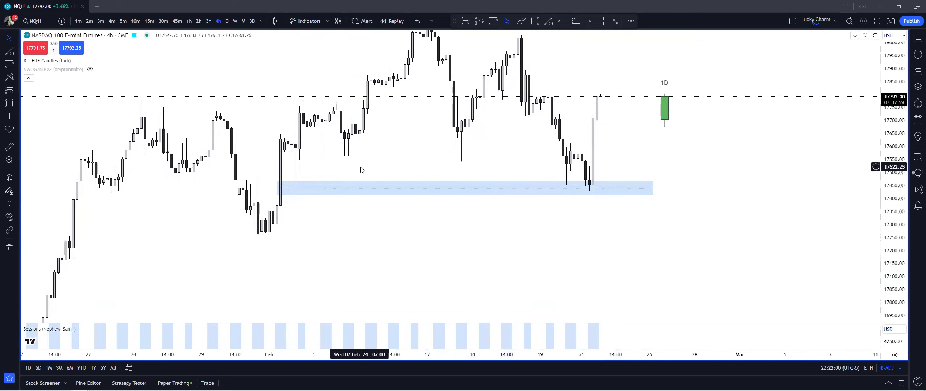
Delete the blue trend line with the eye-symbol label at the 12 February high
{"action": "left_click_drag", "start_coordinate": [362, 165], "coordinate": [348, 187]}
{"action": "left_click_drag", "start_coordinate": [892, 116], "coordinate": [893, 153]}
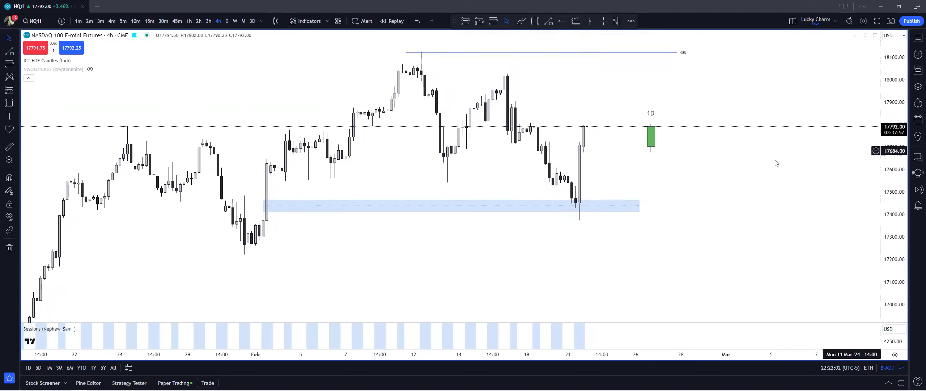
{"action": "left_click", "coordinate": [614, 54]}
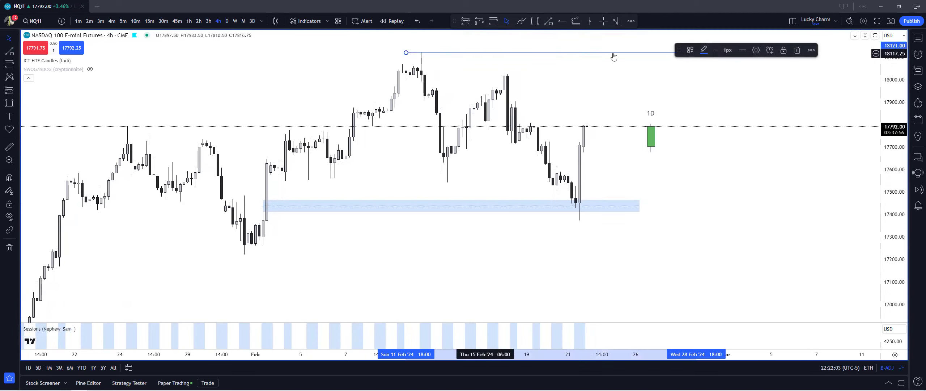
{"action": "left_click", "coordinate": [797, 50]}
{"action": "left_click_drag", "start_coordinate": [235, 153], "coordinate": [231, 158]}
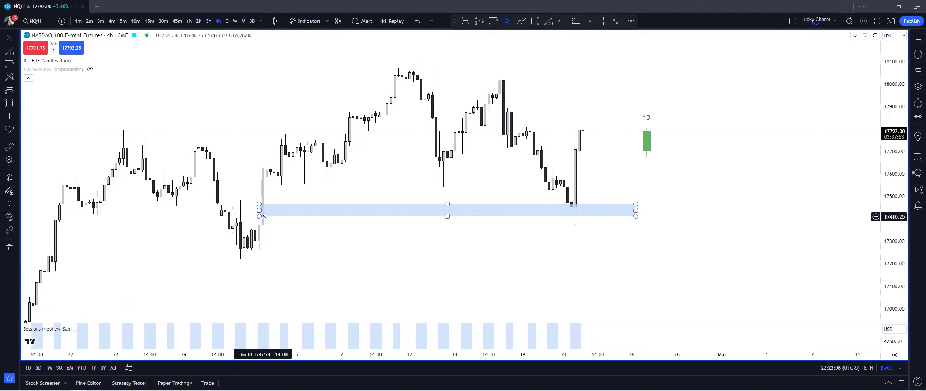
Draw a Fibonacci retracement on the 4-hour chart from the 31 January low at 17223.25 to the February high at 18122.25
{"action": "left_click", "coordinate": [10, 63]}
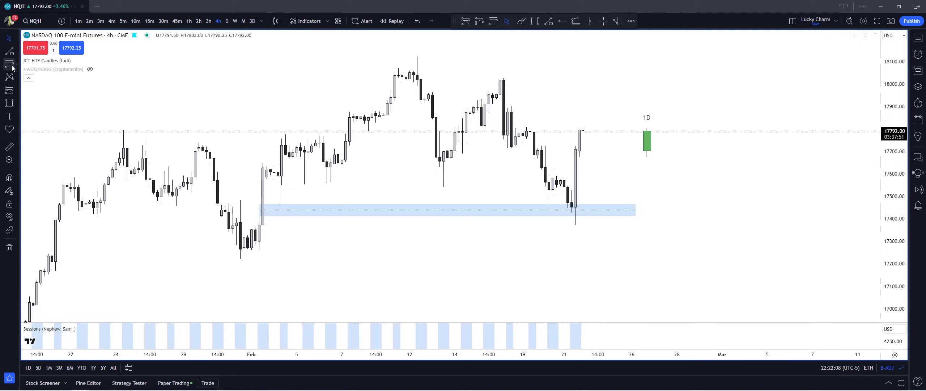
{"action": "left_click", "coordinate": [240, 258]}
{"action": "left_click", "coordinate": [467, 56]}
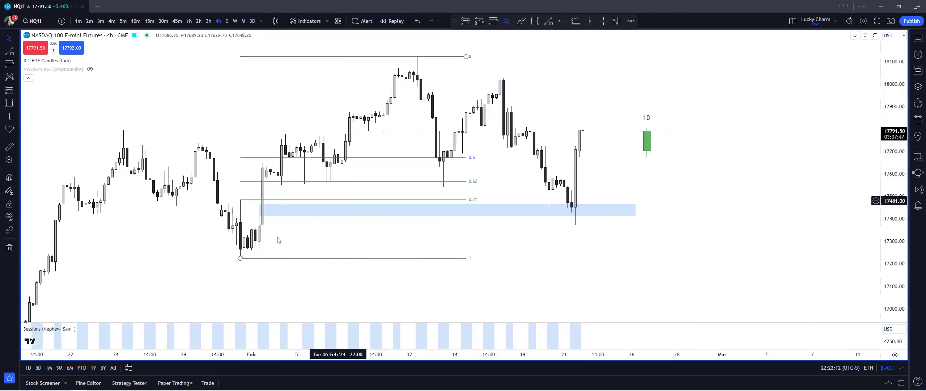
{"action": "left_click_drag", "start_coordinate": [241, 258], "coordinate": [244, 258]}
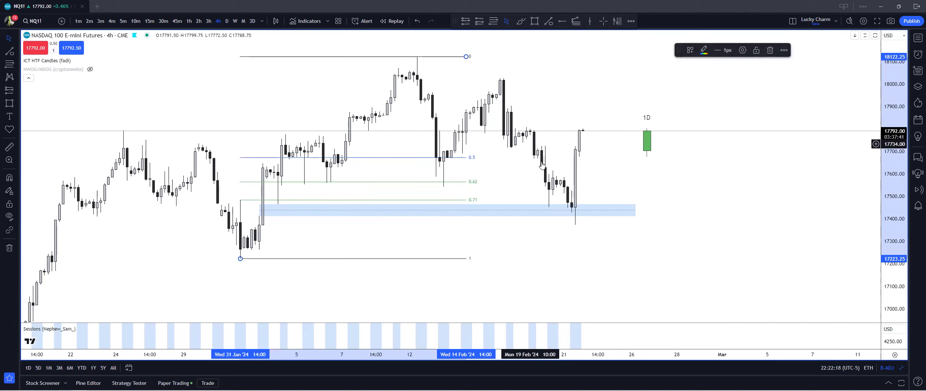
Draw a horizontal red trend line from 2 February at about 17541, aligned with the 13 February low
{"action": "key", "text": "alt+t"}
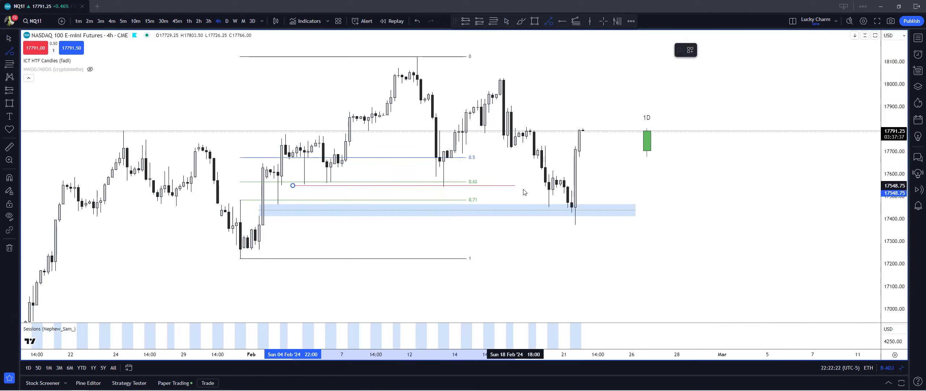
{"action": "left_click", "coordinate": [534, 186]}
{"action": "left_click_drag", "start_coordinate": [516, 185], "coordinate": [508, 188]}
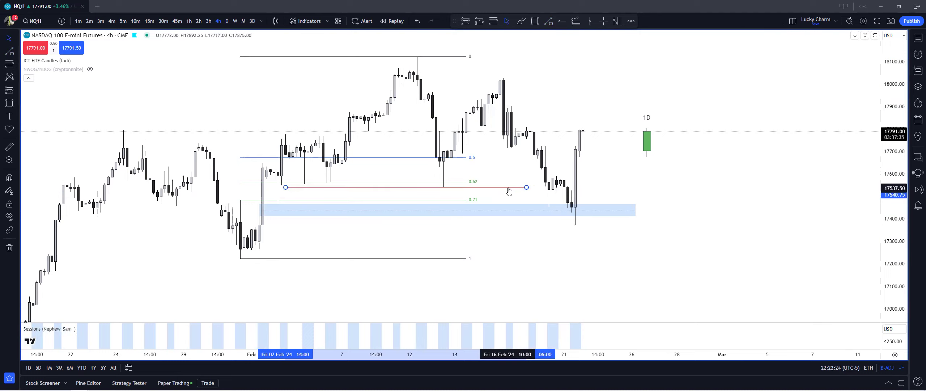
Delete the Fibonacci retracement from the 4-hour chart and frame the blue gap zone with the latest candles
{"action": "left_click", "coordinate": [470, 182]}
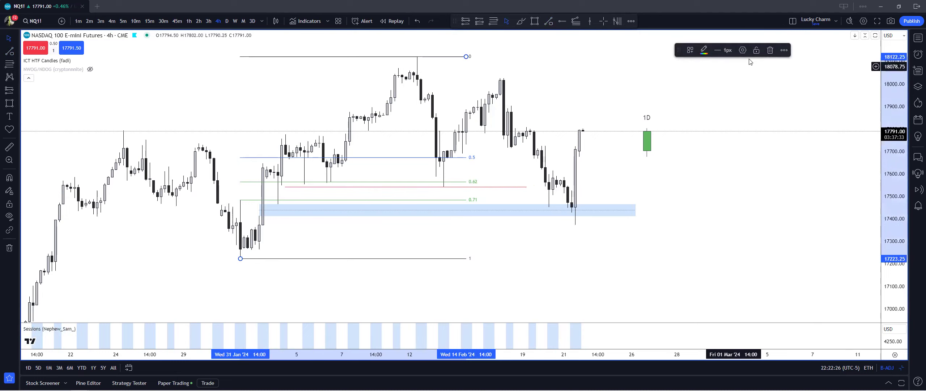
{"action": "left_click", "coordinate": [782, 50]}
{"action": "left_click", "coordinate": [771, 50]}
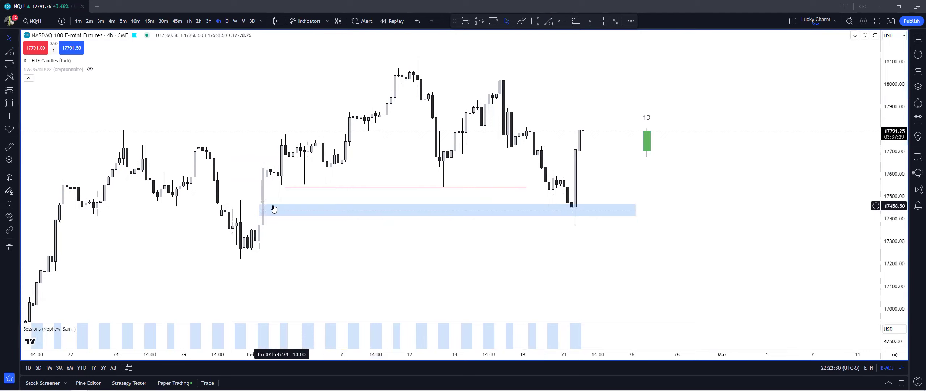
{"action": "left_click_drag", "start_coordinate": [354, 224], "coordinate": [299, 237]}
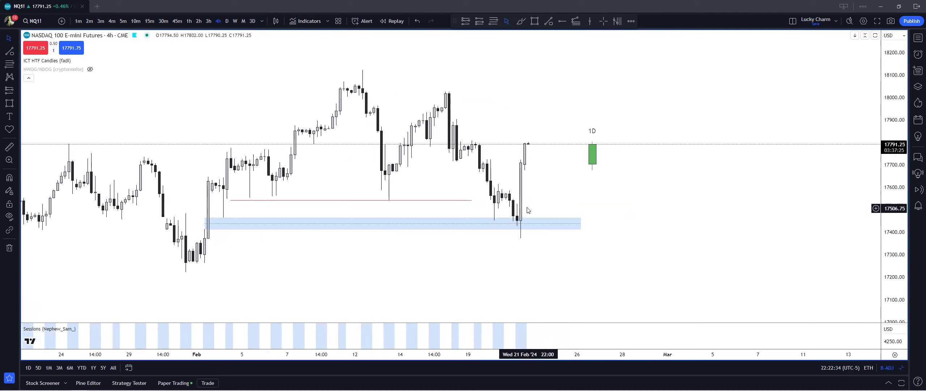
{"action": "scroll", "coordinate": [527, 211], "scroll_direction": "up", "scroll_amount": 3}
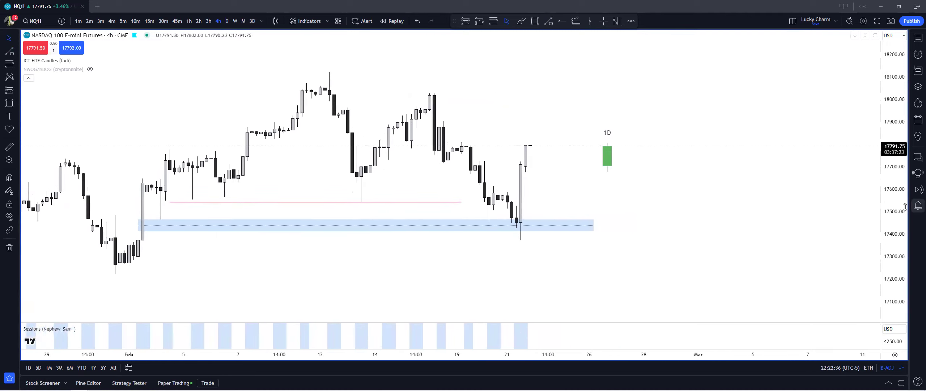
Draw a horizontal red trend line from the 16 February high at 18026.75 to about 23 February
{"action": "scroll", "coordinate": [488, 120], "scroll_direction": "up", "scroll_amount": 5}
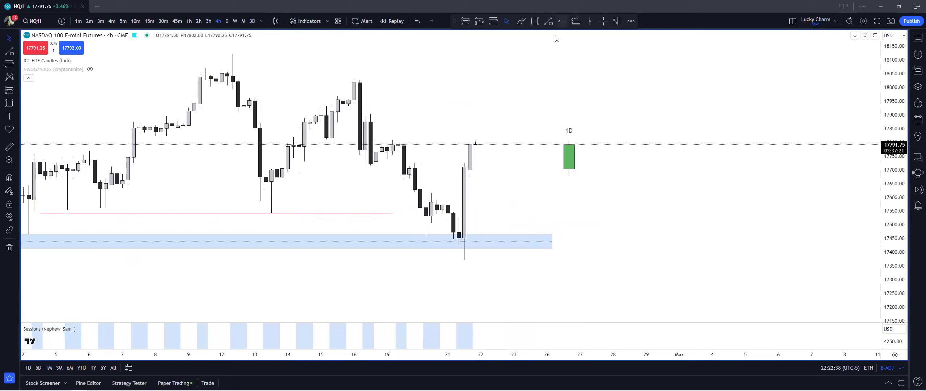
{"action": "left_click", "coordinate": [549, 21]}
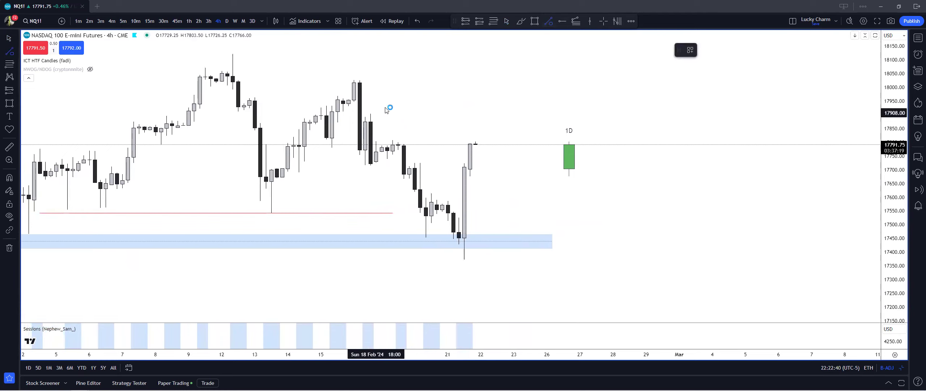
{"action": "left_click", "coordinate": [354, 80]}
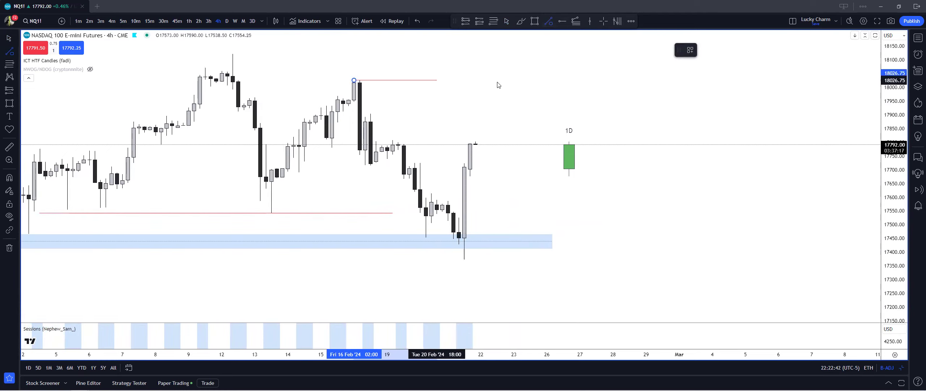
{"action": "left_click", "coordinate": [531, 80]}
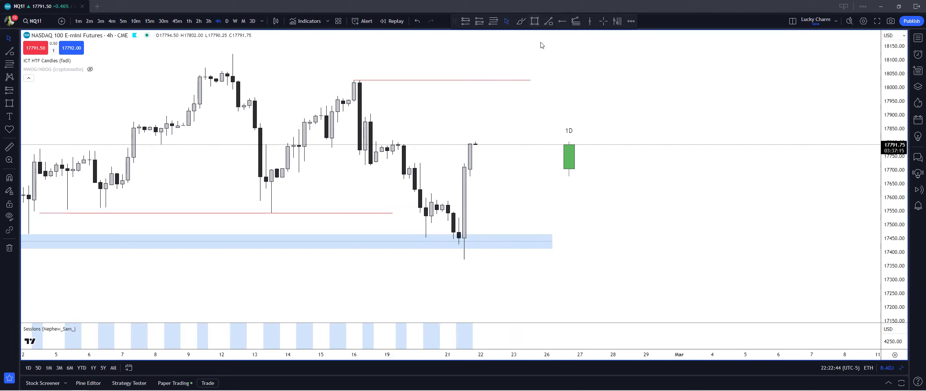
Draw a gap rectangle from 16 to 26 February between 17950.25 and 17892.00 and fill it light red
{"action": "left_click", "coordinate": [535, 21]}
{"action": "left_click_drag", "start_coordinate": [354, 102], "coordinate": [552, 106]}
{"action": "left_click", "coordinate": [717, 50]}
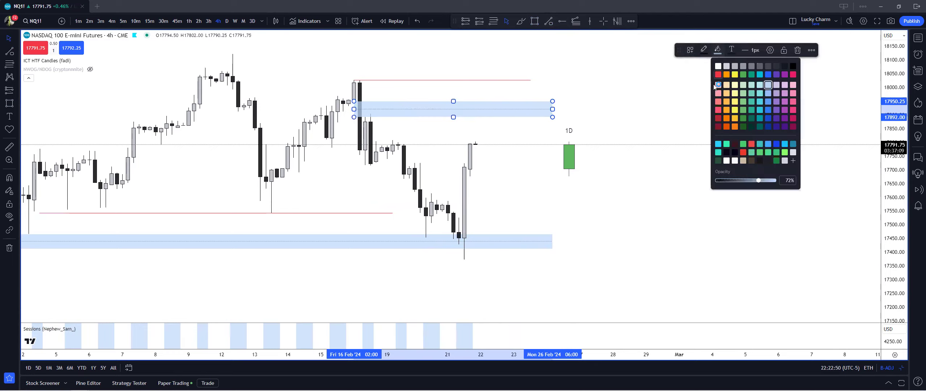
{"action": "left_click", "coordinate": [718, 85]}
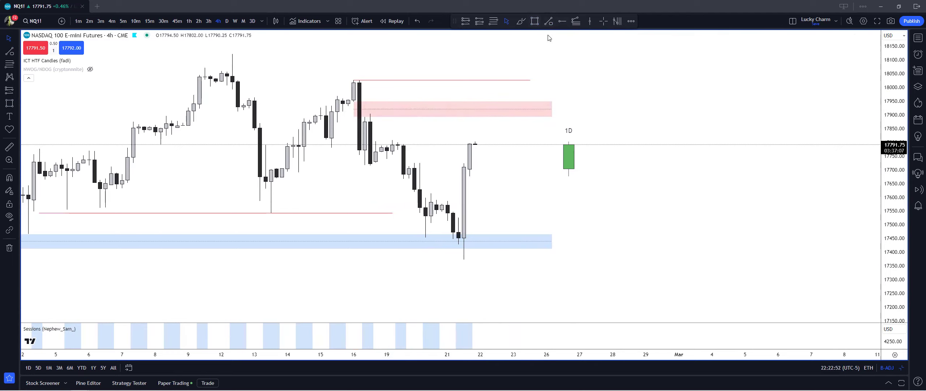
Draw a gap rectangle from 19 to about 23 February around the 17750 level and fill it orange
{"action": "key", "text": "alt+shift+r"}
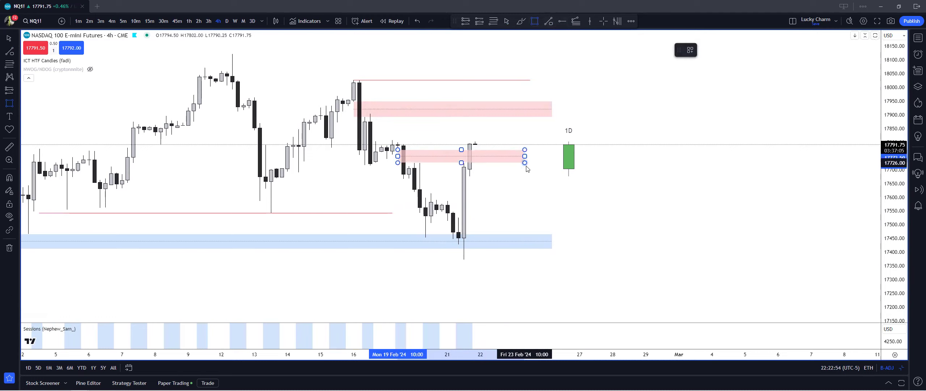
{"action": "left_click", "coordinate": [530, 167]}
{"action": "left_click", "coordinate": [719, 51]}
{"action": "left_click", "coordinate": [727, 73]}
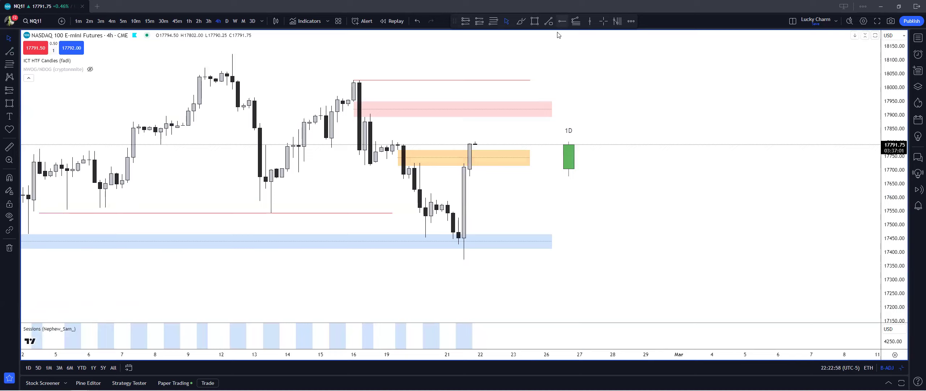
Draw two short horizontal trend lines from the 21 February candles, at about 17676 and 17525.50, to 22 February
{"action": "key", "text": "alt+t"}
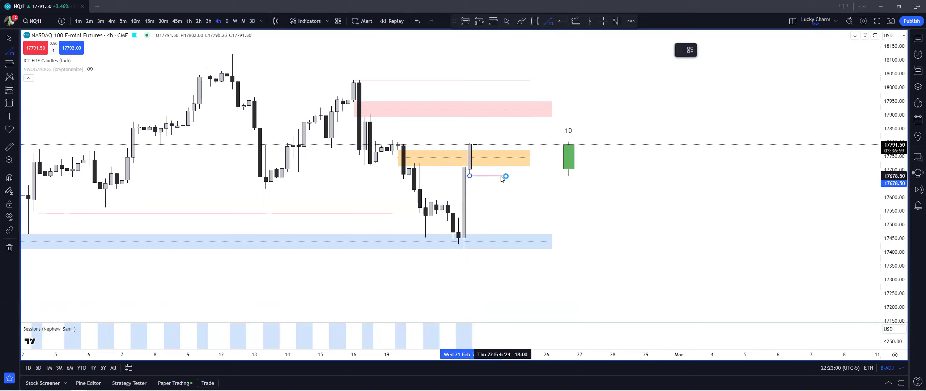
{"action": "left_click", "coordinate": [503, 176]}
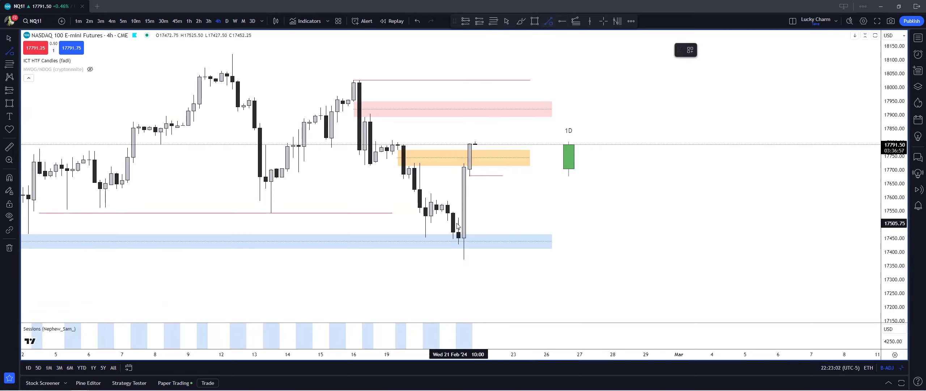
{"action": "left_click_drag", "start_coordinate": [459, 218], "coordinate": [508, 218]}
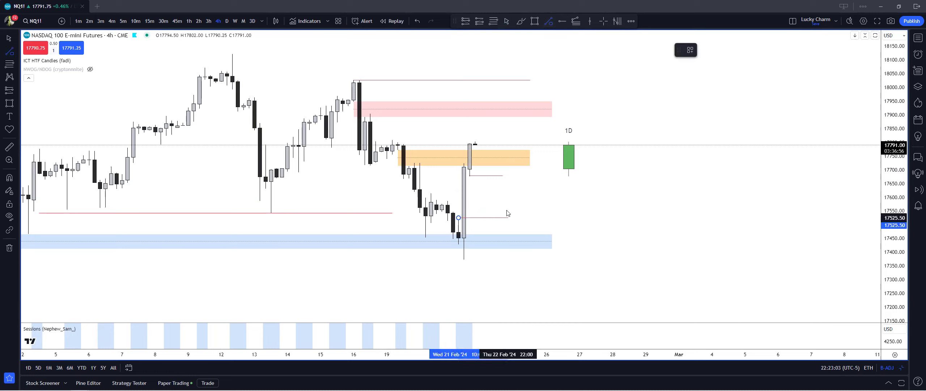
Recolour the two short trend lines at the 21 February candles blue
{"action": "left_click", "coordinate": [490, 176]}
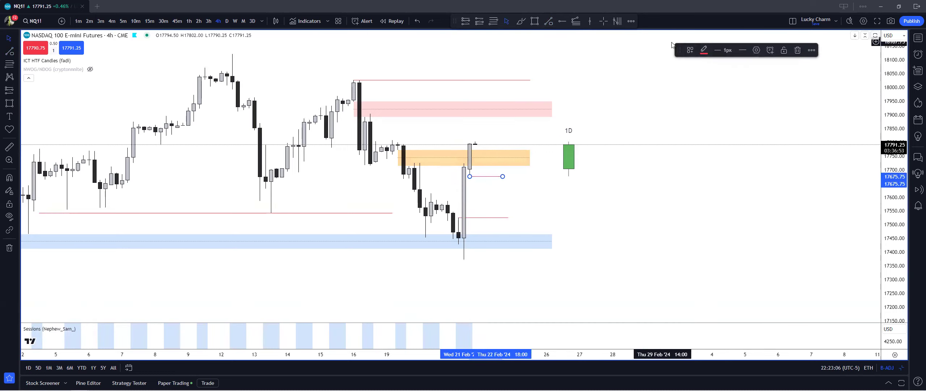
{"action": "left_click", "coordinate": [706, 51]}
{"action": "left_click", "coordinate": [750, 70]}
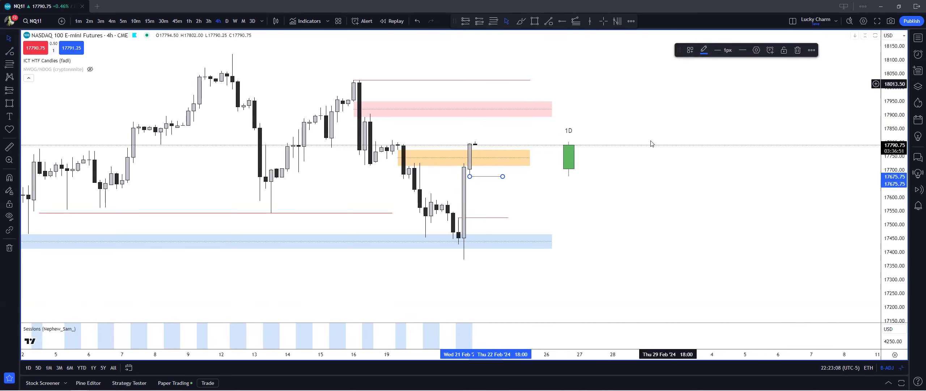
{"action": "left_click", "coordinate": [507, 228]}
{"action": "left_click", "coordinate": [508, 219]}
{"action": "left_click", "coordinate": [704, 50]}
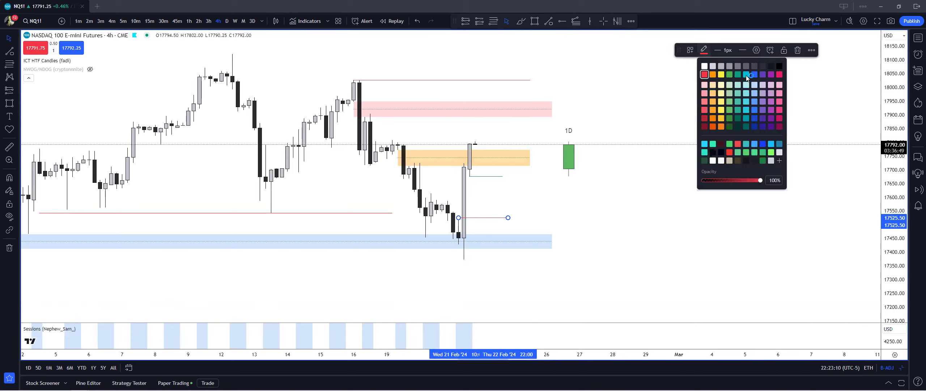
{"action": "left_click", "coordinate": [754, 74]}
{"action": "left_click", "coordinate": [687, 101]}
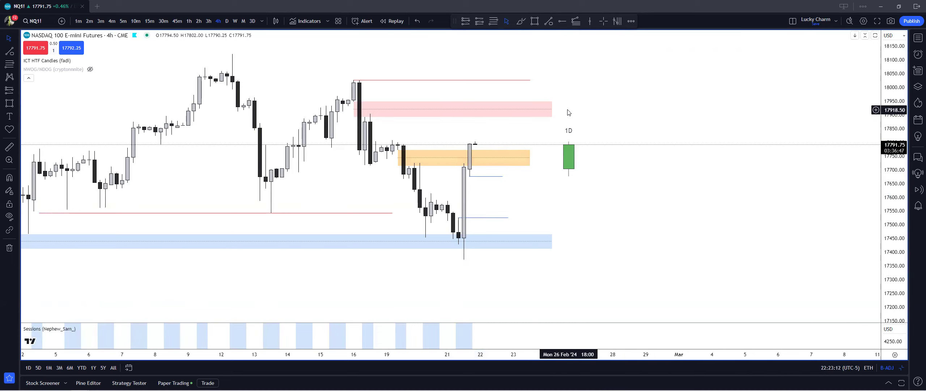
Draw a blue line from the 12 February high at 18123.00 to 26 February, and extend the 18026.75 line to match in blue
{"action": "left_click", "coordinate": [233, 53]}
{"action": "left_click", "coordinate": [558, 53]}
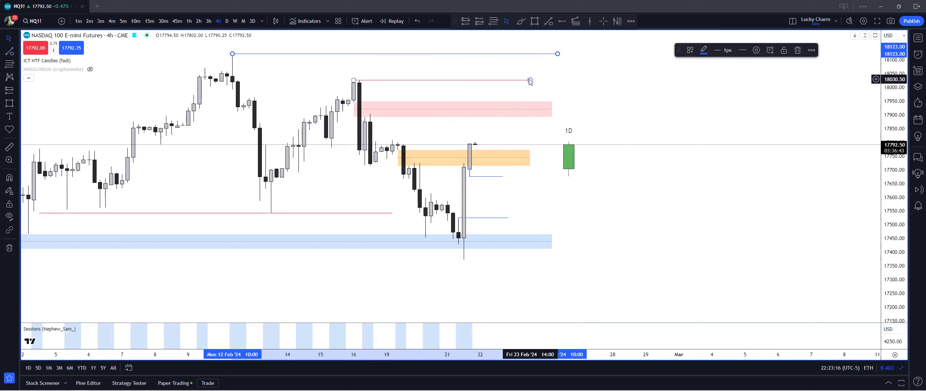
{"action": "left_click", "coordinate": [557, 80]}
{"action": "left_click", "coordinate": [705, 50]}
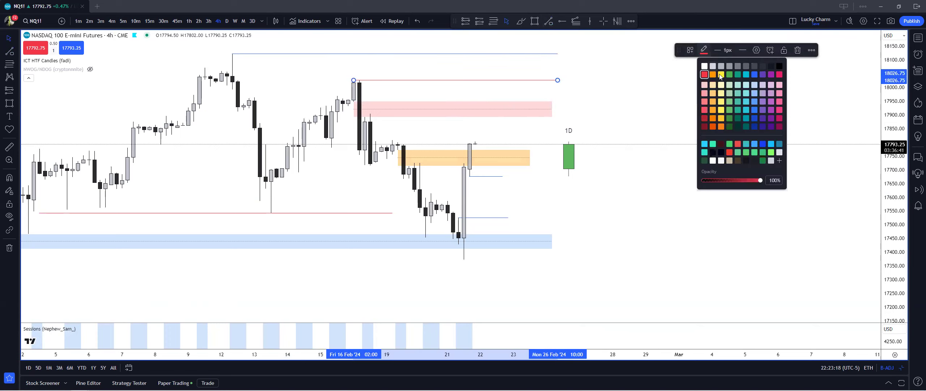
{"action": "left_click", "coordinate": [755, 74]}
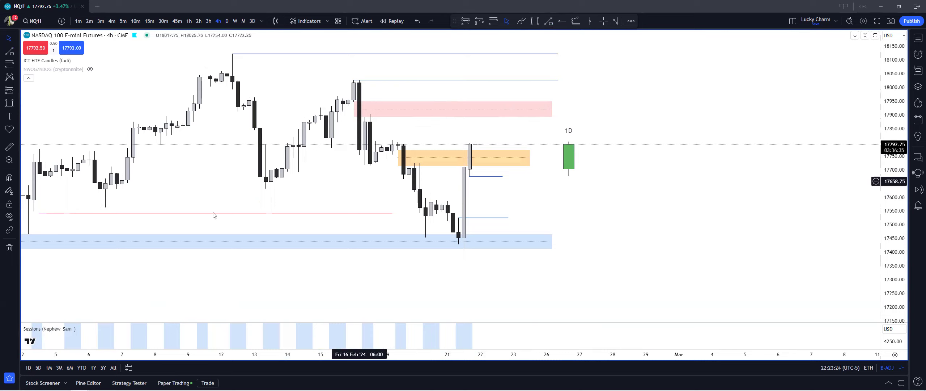
Move the start of the red trend line from 2 February to the 13 February low at 17542.25
{"action": "left_click_drag", "start_coordinate": [40, 213], "coordinate": [234, 214]}
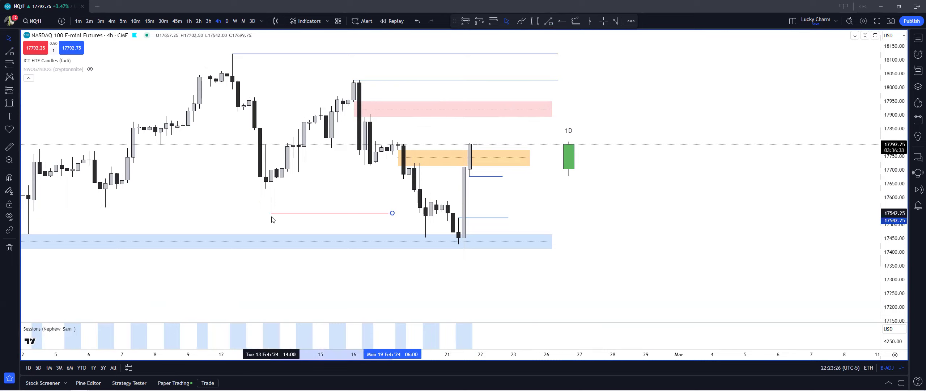
{"action": "scroll", "coordinate": [480, 200], "scroll_direction": "up", "scroll_amount": 1}
{"action": "scroll", "coordinate": [457, 203], "scroll_direction": "down", "scroll_amount": 3}
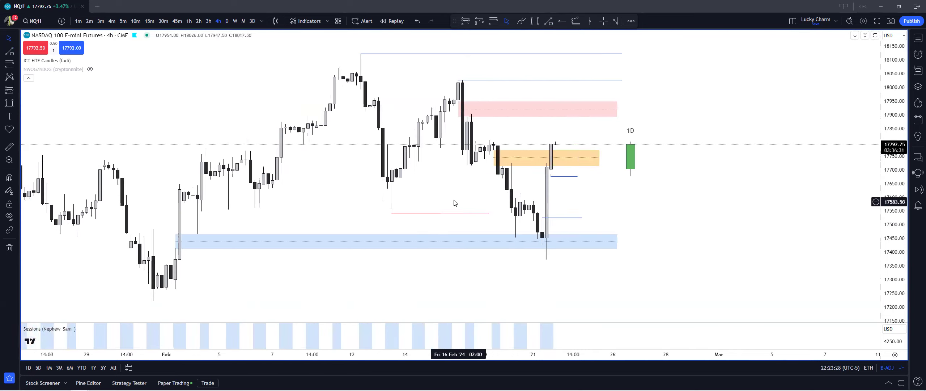
{"action": "scroll", "coordinate": [457, 204], "scroll_direction": "down", "scroll_amount": 1}
{"action": "scroll", "coordinate": [462, 212], "scroll_direction": "up", "scroll_amount": 3}
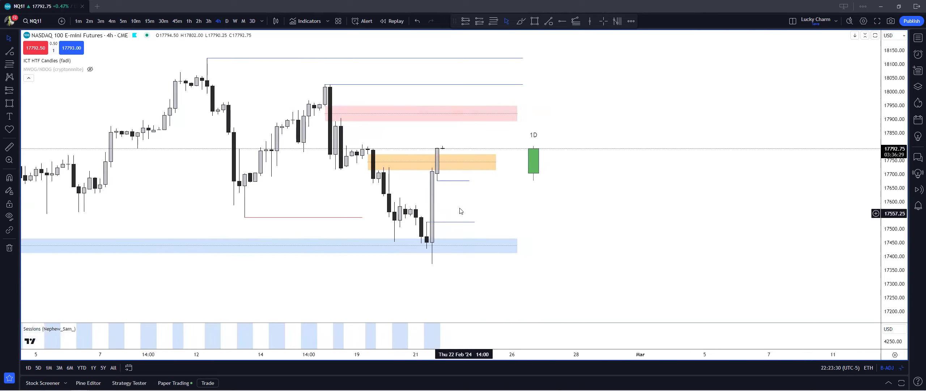
{"action": "left_click_drag", "start_coordinate": [455, 144], "coordinate": [467, 147]}
{"action": "left_click", "coordinate": [445, 175]}
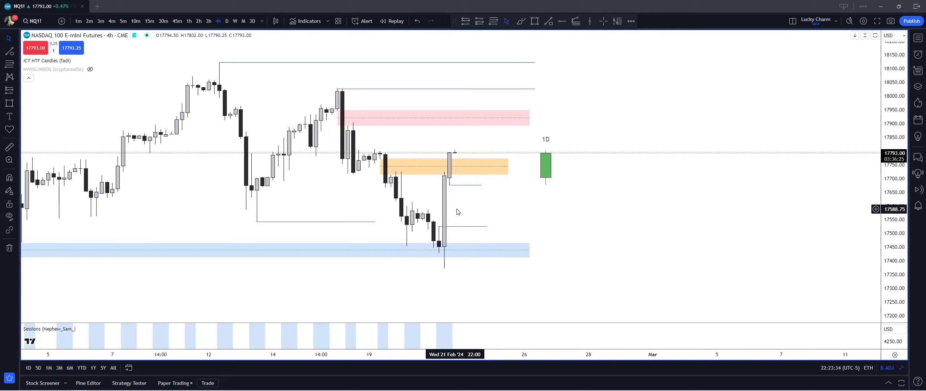
{"action": "left_click_drag", "start_coordinate": [460, 211], "coordinate": [466, 208]}
Shade the 21 February rally from 17441.00 to 17801.00 with a blue rectangle and delete it
{"action": "key", "text": "alt+shift+r"}
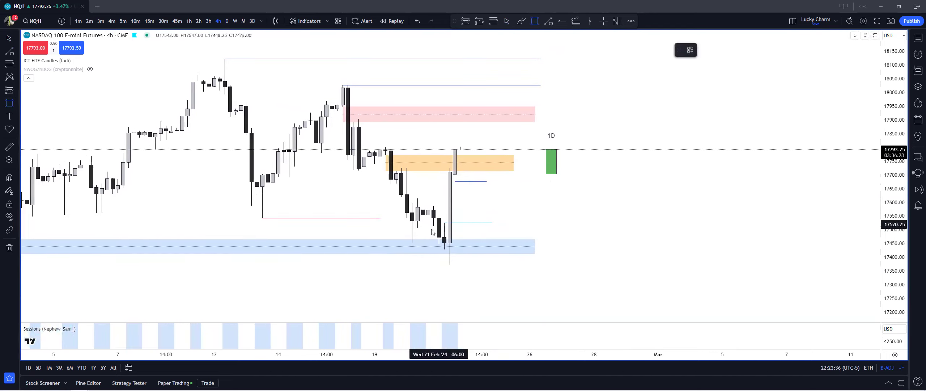
{"action": "left_click_drag", "start_coordinate": [445, 246], "coordinate": [459, 150]}
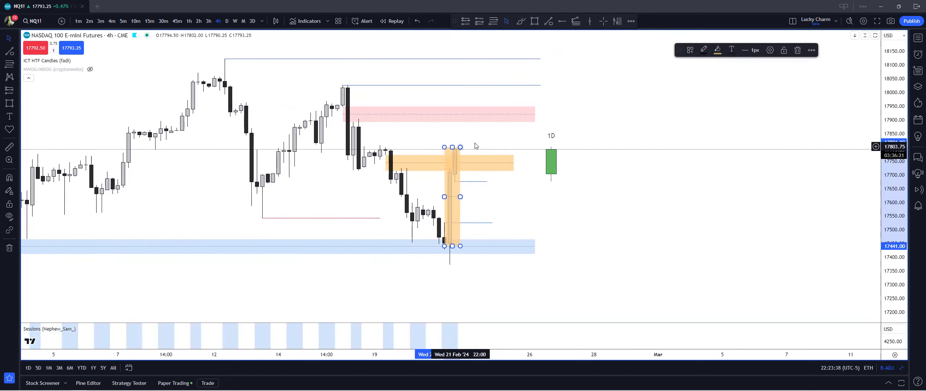
{"action": "left_click", "coordinate": [717, 50]}
{"action": "left_click", "coordinate": [759, 101]}
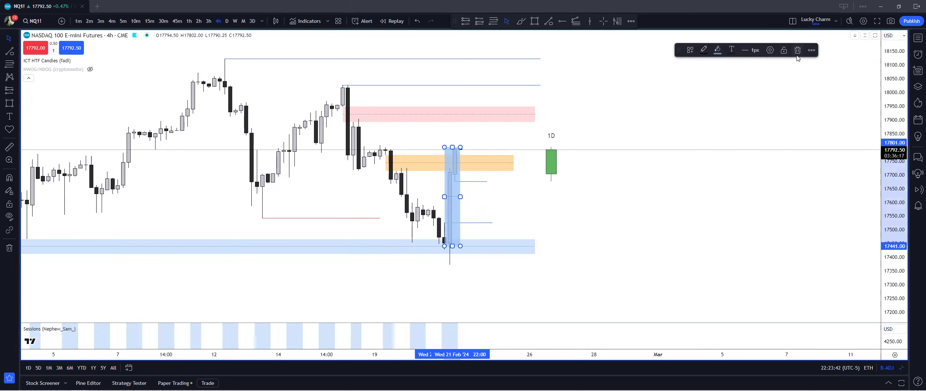
{"action": "key", "text": "Delete"}
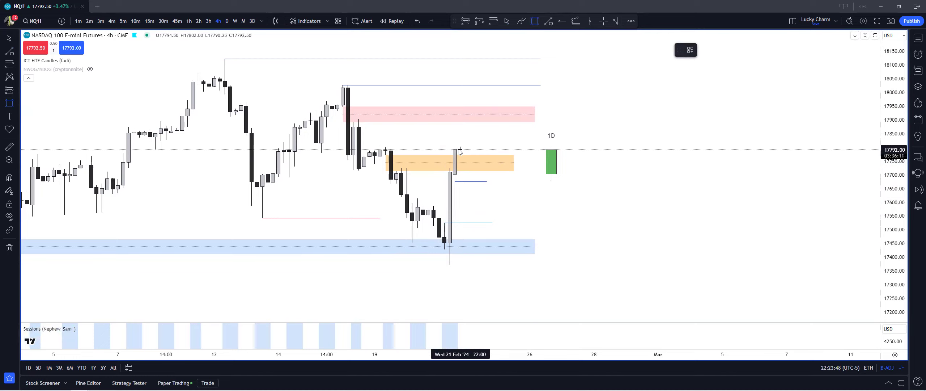
Sketch projected candle rectangles from 17794.50 down to 17677.25 and up to 18066.25, deleting each one
{"action": "left_click", "coordinate": [476, 181]}
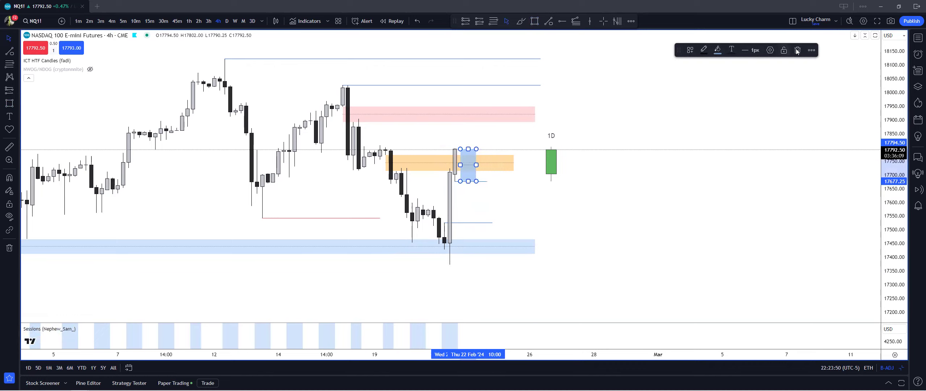
{"action": "left_click", "coordinate": [797, 49]}
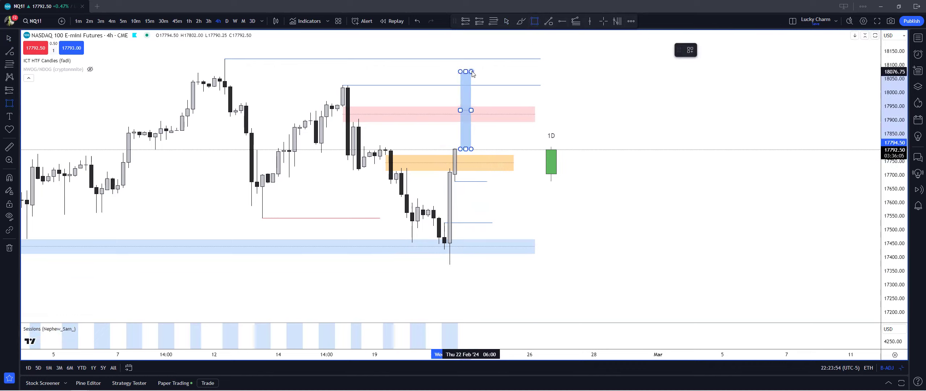
{"action": "left_click", "coordinate": [471, 75]}
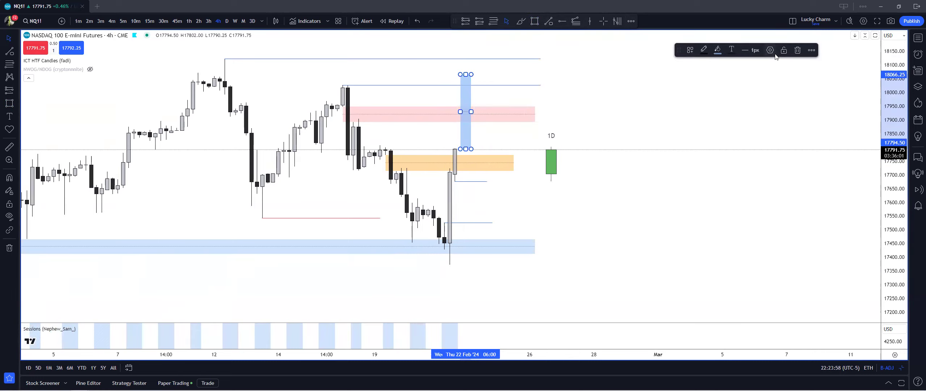
{"action": "left_click", "coordinate": [796, 51]}
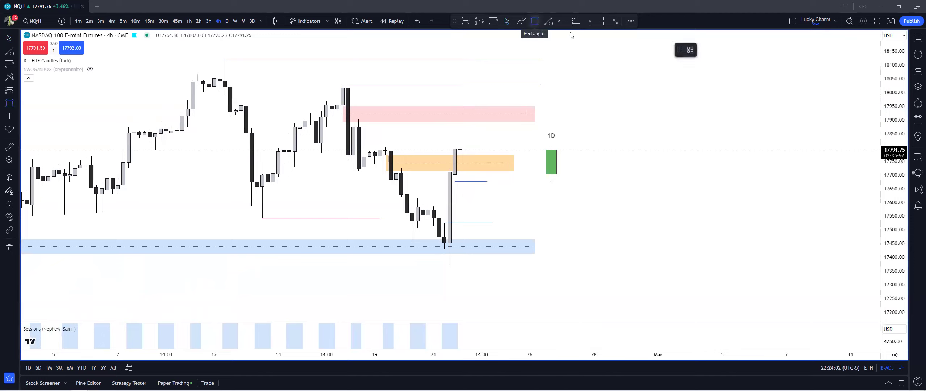
{"action": "left_click", "coordinate": [507, 21]}
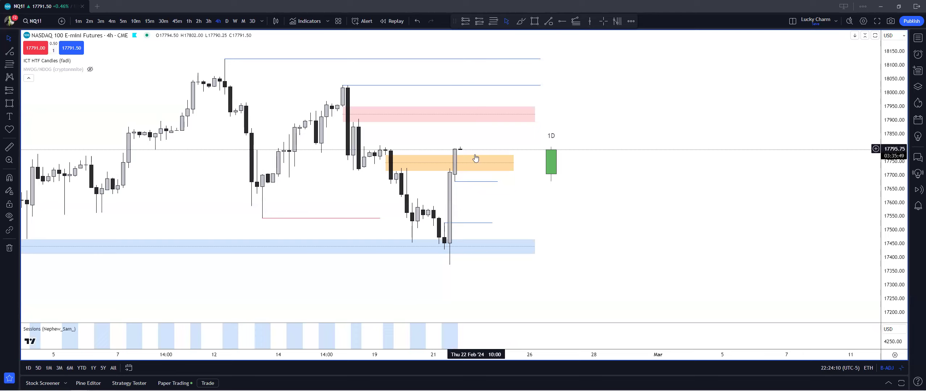
Switch the chart to the 1-hour timeframe
{"action": "left_click_drag", "start_coordinate": [492, 186], "coordinate": [456, 206]}
{"action": "left_click", "coordinate": [474, 198]}
{"action": "left_click", "coordinate": [189, 21]}
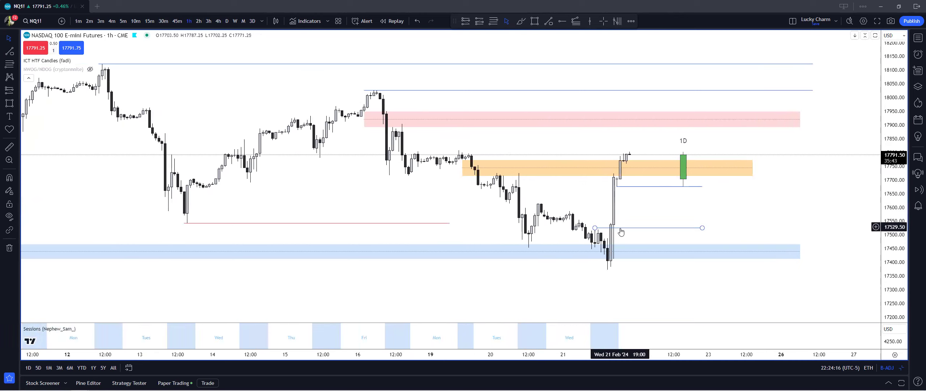
Delete the two short blue trend lines below the latest candles on the 1-hour chart
{"action": "left_click", "coordinate": [620, 230]}
{"action": "key", "text": "Delete"}
{"action": "left_click", "coordinate": [635, 187]}
{"action": "key", "text": "Delete"}
Delete the orange and light red gap rectangles from the 1-hour chart
{"action": "scroll", "coordinate": [623, 192], "scroll_direction": "down", "scroll_amount": 1}
{"action": "right_click", "coordinate": [540, 143]}
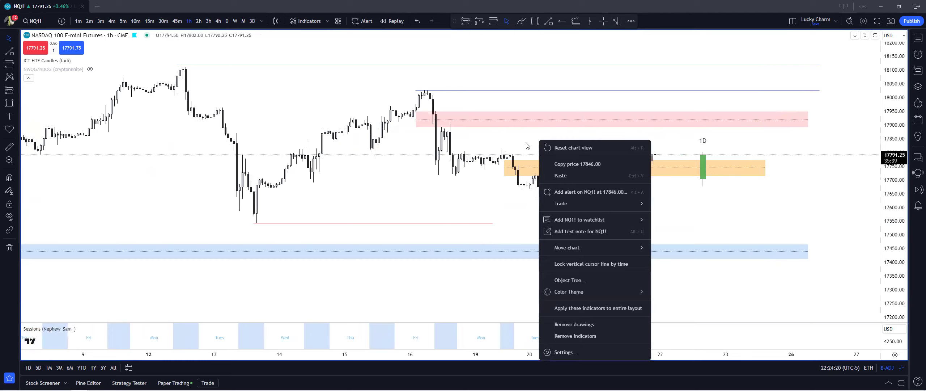
{"action": "left_click", "coordinate": [528, 159]}
{"action": "left_click", "coordinate": [528, 162]}
{"action": "key", "text": "Delete"}
{"action": "left_click", "coordinate": [480, 122]}
{"action": "key", "text": "Delete"}
Review the marked swing-high and swing-low liquidity lines on the 1-hour chart
{"action": "left_click_drag", "start_coordinate": [449, 145], "coordinate": [412, 157]}
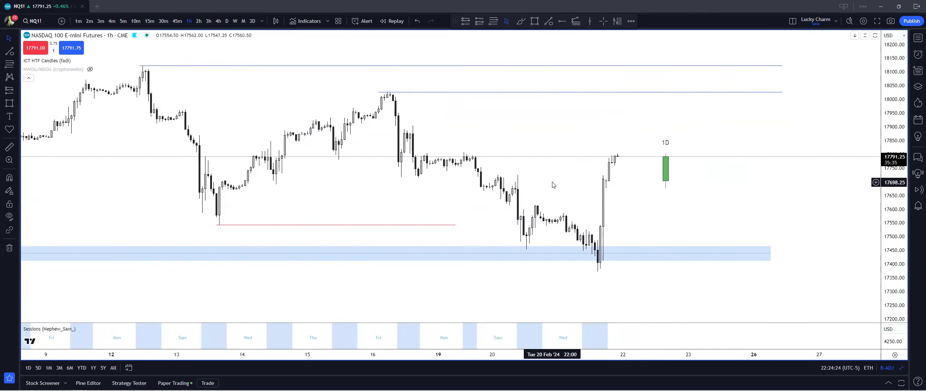
{"action": "left_click_drag", "start_coordinate": [541, 181], "coordinate": [440, 179]}
{"action": "left_click", "coordinate": [278, 92]}
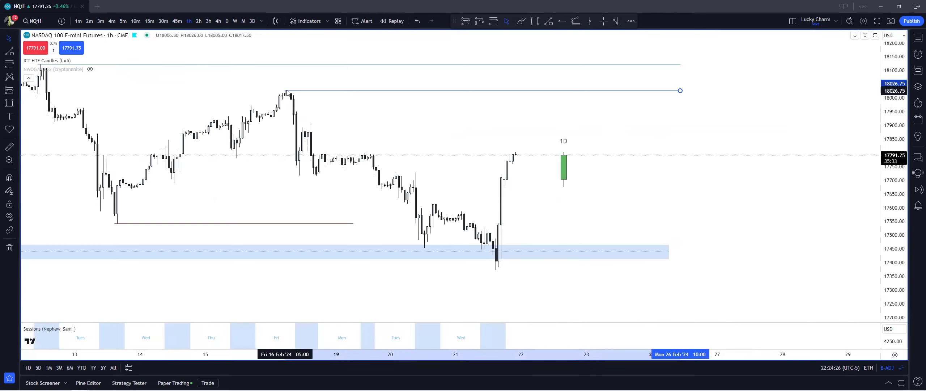
{"action": "left_click_drag", "start_coordinate": [286, 91], "coordinate": [288, 91]}
{"action": "left_click", "coordinate": [352, 127]}
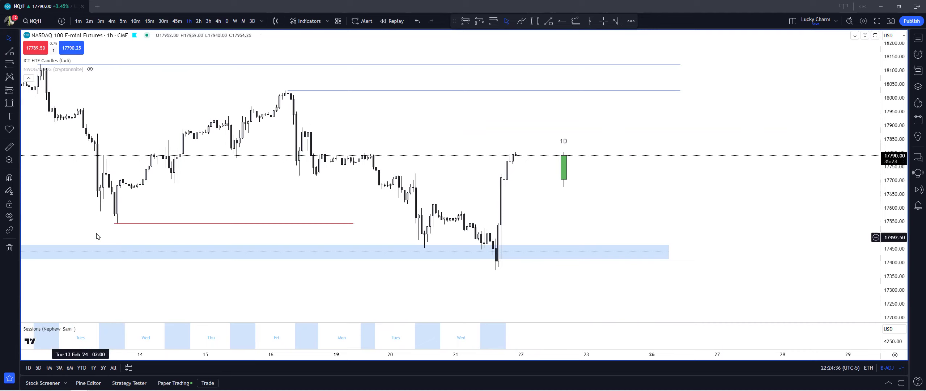
{"action": "left_click", "coordinate": [113, 225]}
{"action": "left_click", "coordinate": [196, 213]}
Switch the chart to the 15-minute timeframe and frame the 21 February decline and the rally that follows it
{"action": "left_click", "coordinate": [150, 21]}
{"action": "left_click_drag", "start_coordinate": [489, 119], "coordinate": [495, 62]}
{"action": "left_click_drag", "start_coordinate": [888, 262], "coordinate": [543, 90]}
{"action": "scroll", "coordinate": [512, 110], "scroll_direction": "up", "scroll_amount": 3}
{"action": "scroll", "coordinate": [404, 112], "scroll_direction": "up", "scroll_amount": 2}
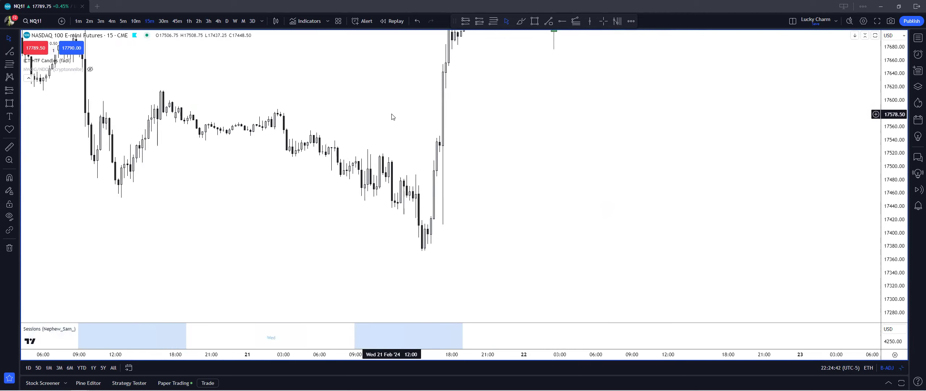
{"action": "left_click_drag", "start_coordinate": [378, 114], "coordinate": [509, 127]}
{"action": "scroll", "coordinate": [551, 151], "scroll_direction": "up", "scroll_amount": 2}
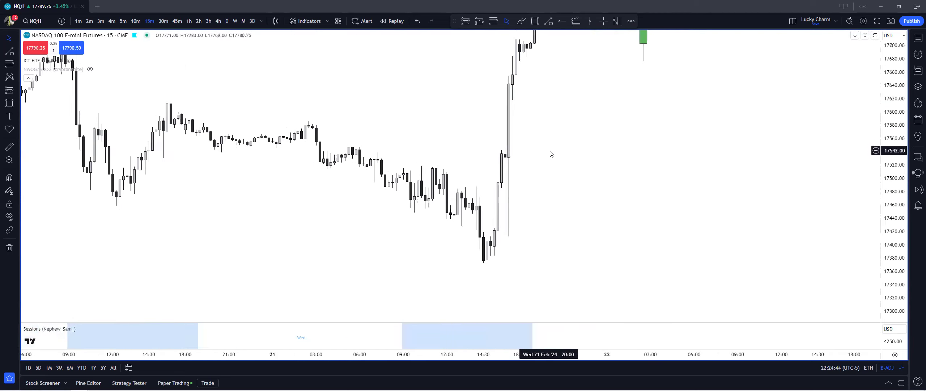
{"action": "left_click_drag", "start_coordinate": [551, 150], "coordinate": [572, 147]}
Switch to the 5-minute timeframe and delete the overlapping blue and orange zones around 17440
{"action": "left_click", "coordinate": [123, 21]}
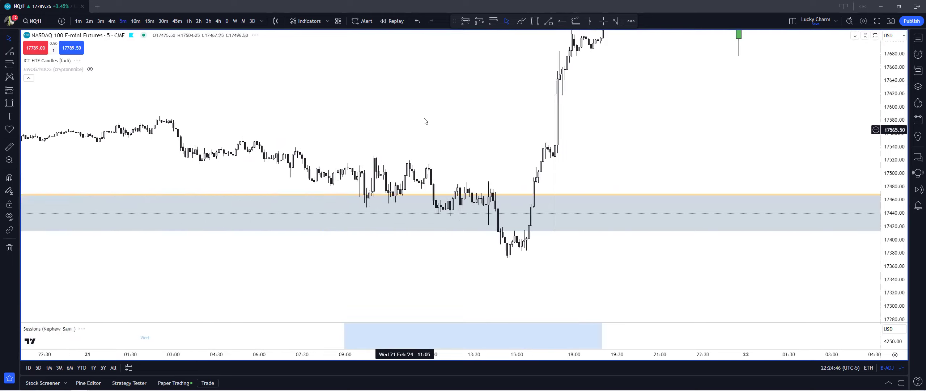
{"action": "left_click", "coordinate": [420, 216]}
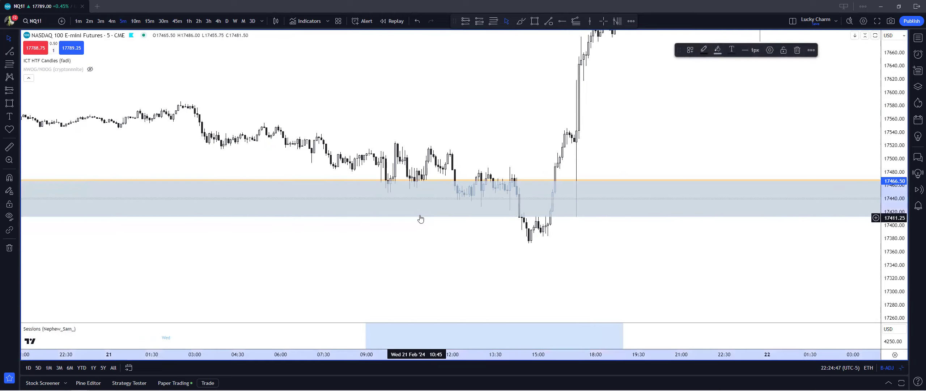
{"action": "left_click", "coordinate": [798, 50]}
{"action": "left_click_drag", "start_coordinate": [892, 191], "coordinate": [641, 165]}
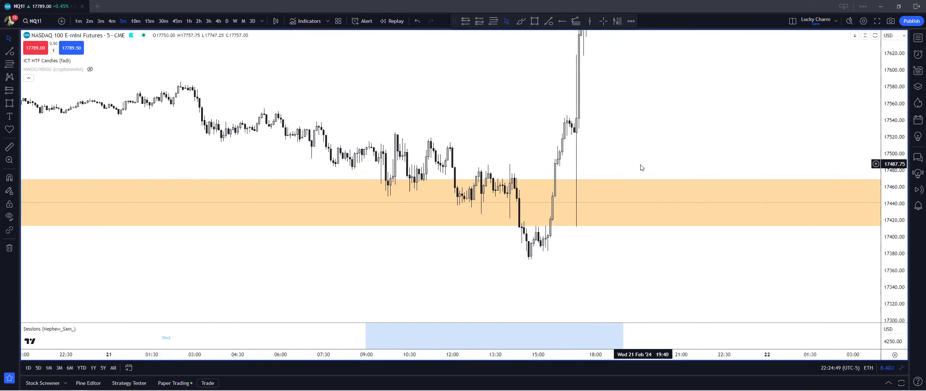
{"action": "left_click", "coordinate": [631, 182]}
{"action": "left_click", "coordinate": [798, 50]}
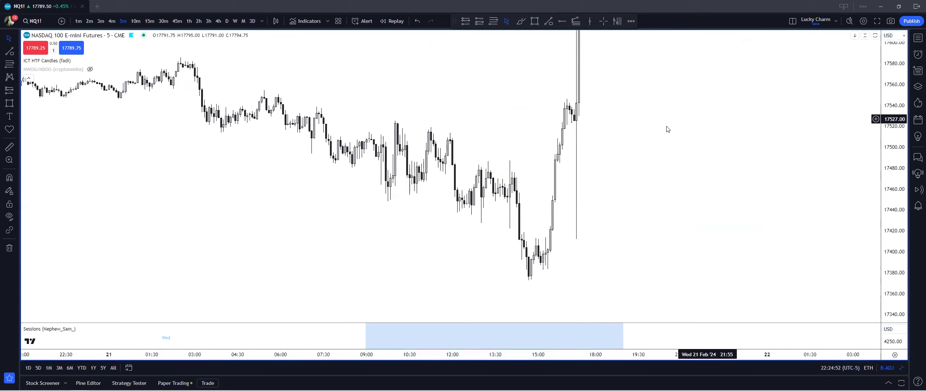
Show the hidden NWOG/NDOG indicator on the 5-minute chart
{"action": "scroll", "coordinate": [405, 128], "scroll_direction": "up", "scroll_amount": 2}
{"action": "left_click", "coordinate": [90, 69]}
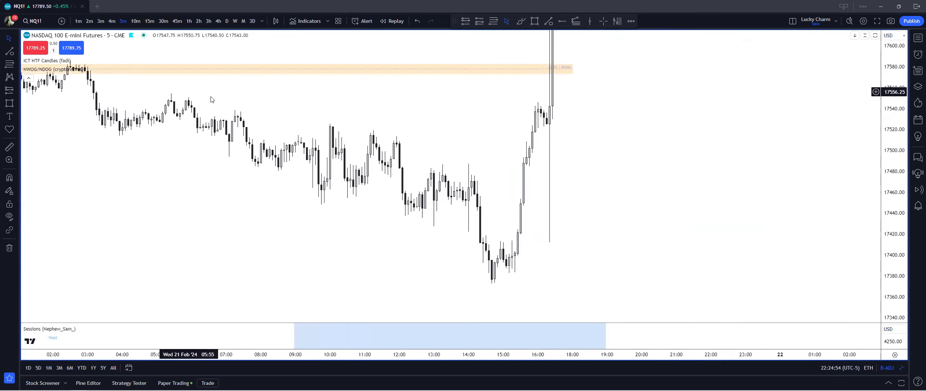
{"action": "left_click_drag", "start_coordinate": [269, 103], "coordinate": [342, 130]}
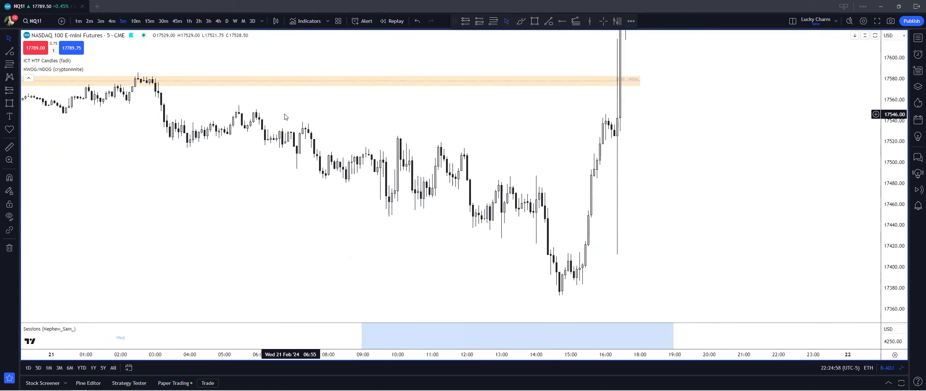
Restore the two-chart layout and maximize the 1-minute chart, framing the 21 February price action
{"action": "left_click", "coordinate": [449, 343]}
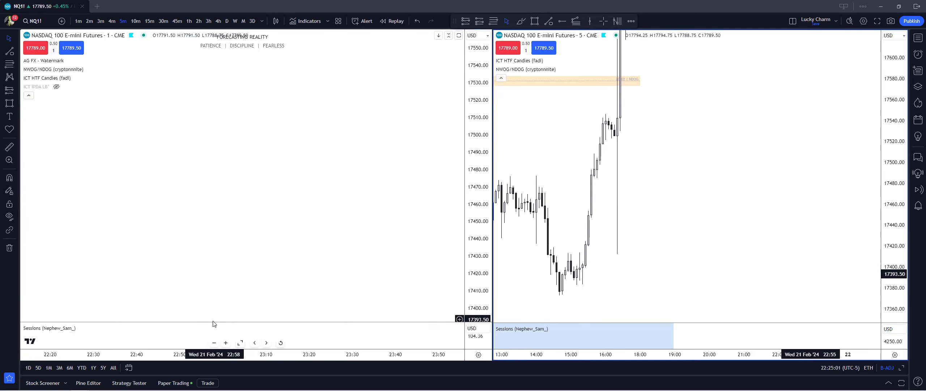
{"action": "left_click", "coordinate": [240, 343]}
{"action": "left_click_drag", "start_coordinate": [886, 145], "coordinate": [886, 322]}
{"action": "scroll", "coordinate": [614, 191], "scroll_direction": "down", "scroll_amount": 10}
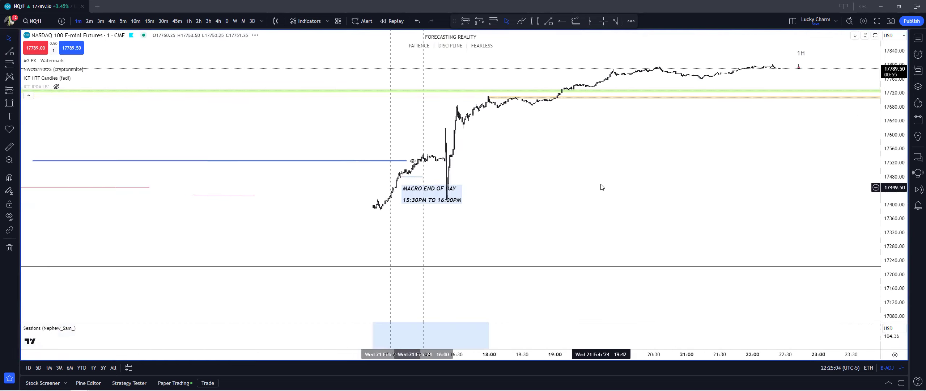
{"action": "scroll", "coordinate": [601, 187], "scroll_direction": "down", "scroll_amount": 3}
Delete the "MACRO END OF DAY" text label and remove all remaining drawings from the 1-minute chart
{"action": "left_click", "coordinate": [581, 196]}
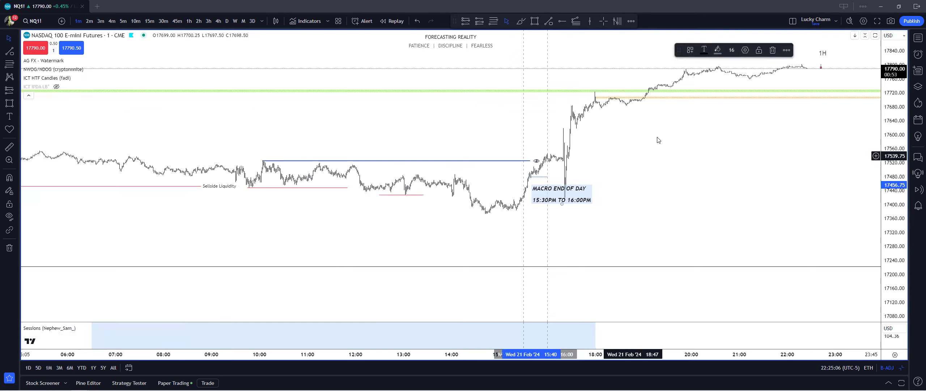
{"action": "key", "text": "Delete"}
{"action": "right_click", "coordinate": [640, 165]}
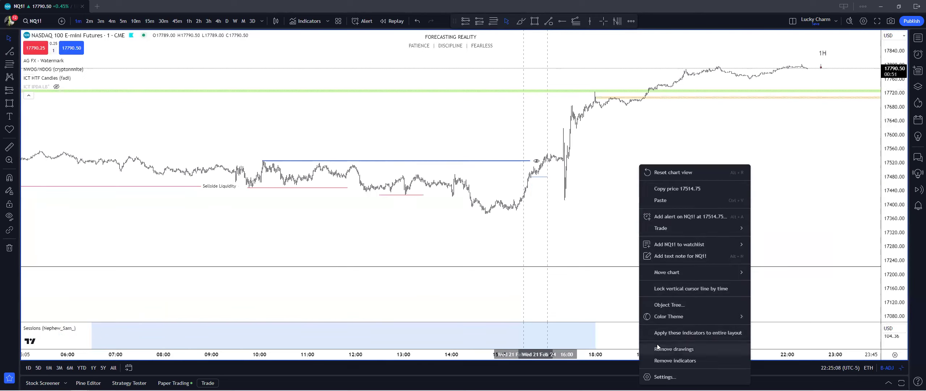
{"action": "left_click", "coordinate": [674, 348]}
Set this chart to the 5-minute timeframe and frame the 21 February session's candles
{"action": "type", "text": "5"}
{"action": "key", "text": "Return"}
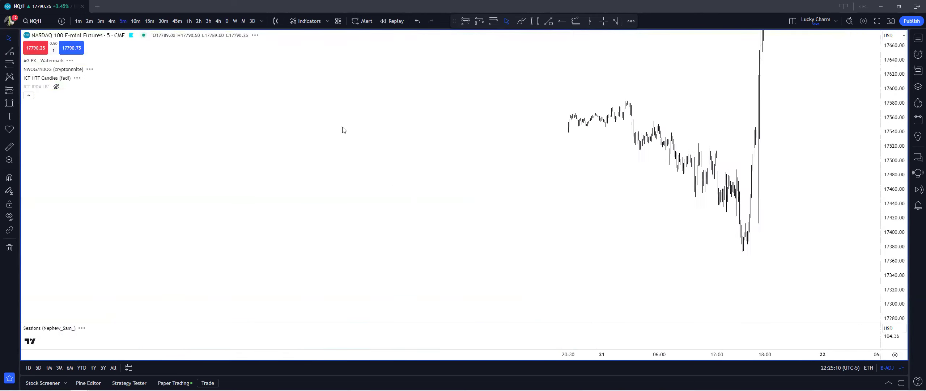
{"action": "scroll", "coordinate": [399, 163], "scroll_direction": "up", "scroll_amount": 12}
{"action": "left_click_drag", "start_coordinate": [383, 147], "coordinate": [644, 148]}
{"action": "left_click_drag", "start_coordinate": [892, 243], "coordinate": [571, 128]}
{"action": "scroll", "coordinate": [539, 120], "scroll_direction": "up", "scroll_amount": 3}
{"action": "scroll", "coordinate": [300, 97], "scroll_direction": "up", "scroll_amount": 1}
{"action": "left_click_drag", "start_coordinate": [300, 96], "coordinate": [578, 113]}
{"action": "scroll", "coordinate": [531, 109], "scroll_direction": "down", "scroll_amount": 2}
{"action": "scroll", "coordinate": [514, 109], "scroll_direction": "up", "scroll_amount": 1}
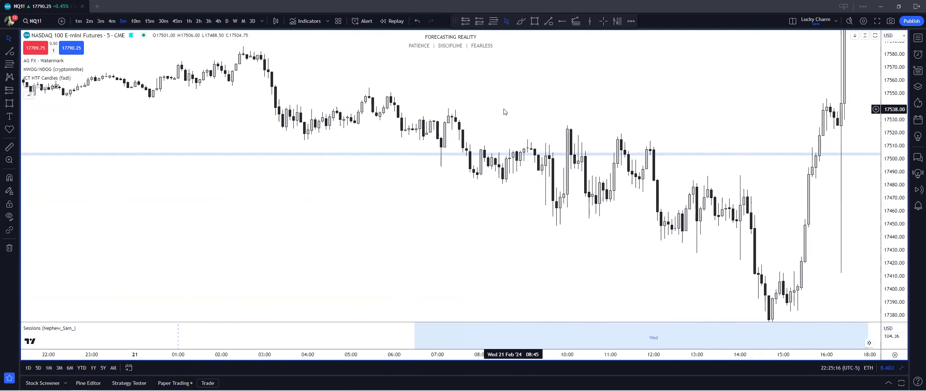
{"action": "left_click_drag", "start_coordinate": [505, 112], "coordinate": [429, 113]}
Start bar replay from the 10:00 candle on 21 February
{"action": "left_click", "coordinate": [392, 21]}
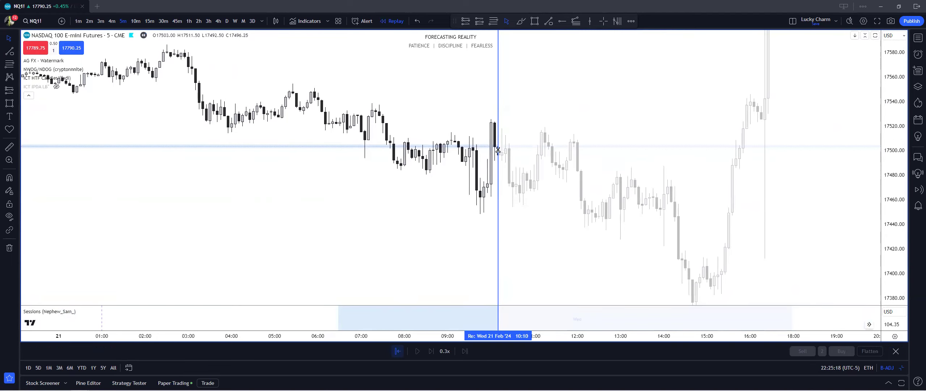
{"action": "left_click", "coordinate": [492, 152]}
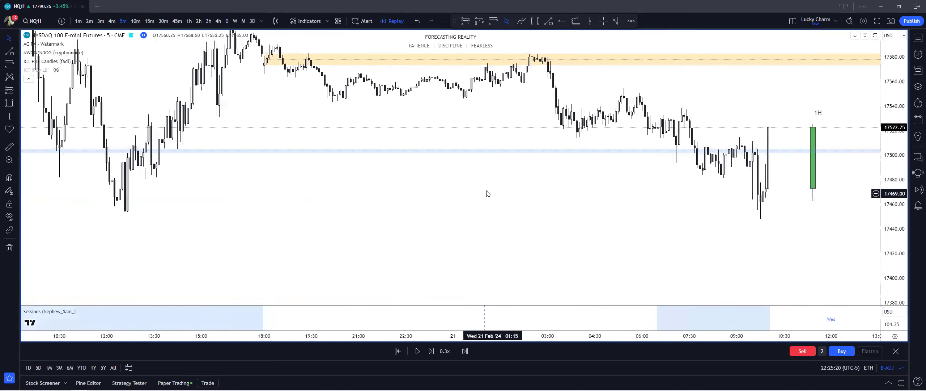
{"action": "left_click_drag", "start_coordinate": [487, 192], "coordinate": [438, 193]}
Draw a horizontal trend line at 17452.75 from the 20 February 12:35 low to the 21 February morning low, and color it red
{"action": "key", "text": "alt+t"}
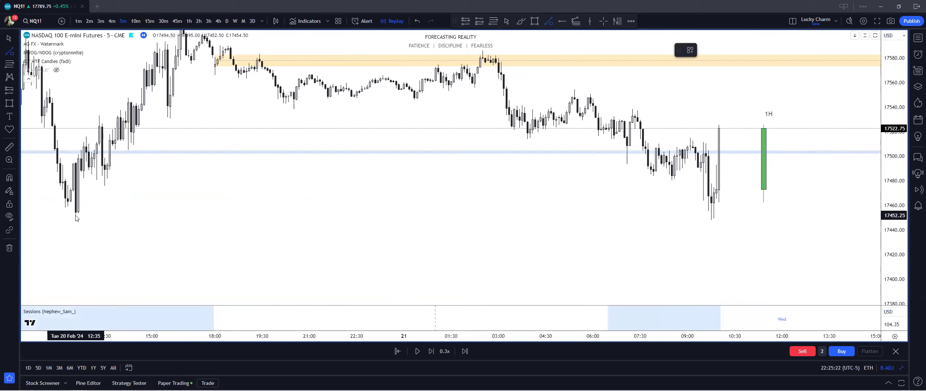
{"action": "left_click", "coordinate": [76, 216]}
{"action": "left_click", "coordinate": [704, 215]}
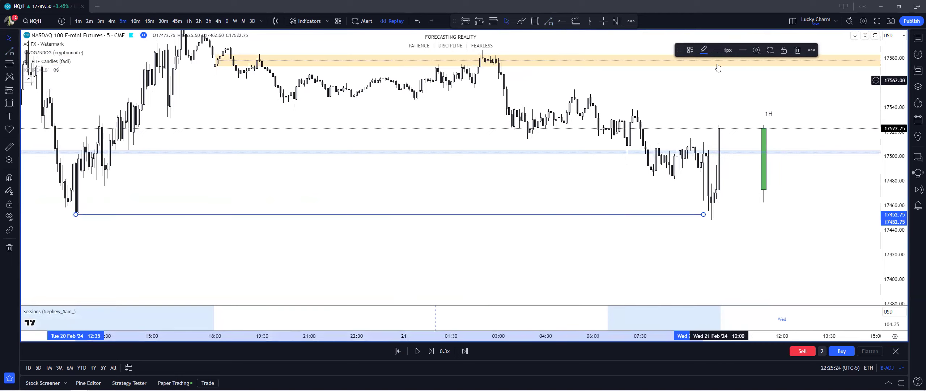
{"action": "left_click", "coordinate": [705, 49]}
{"action": "left_click", "coordinate": [704, 76]}
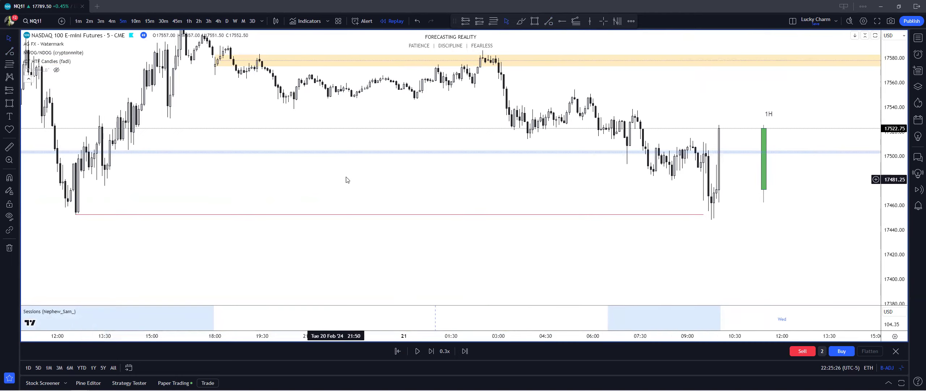
Draw a horizontal trend line at 17514.50 from the 09:05 swing high to 10:30 on 21 February
{"action": "scroll", "coordinate": [361, 180], "scroll_direction": "up", "scroll_amount": 2}
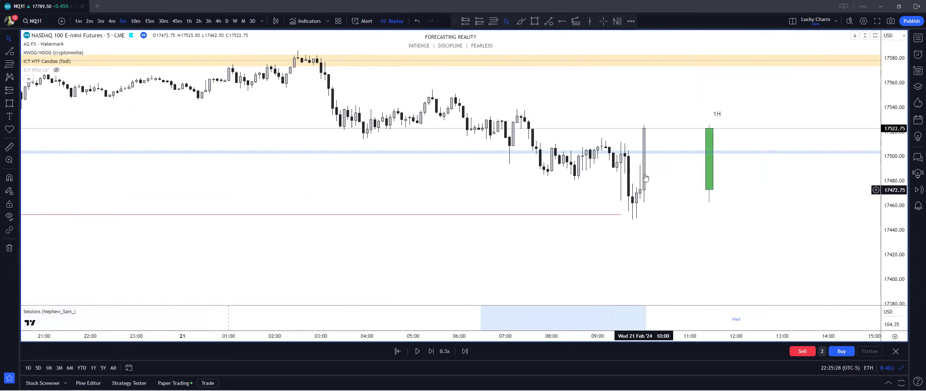
{"action": "scroll", "coordinate": [629, 175], "scroll_direction": "up", "scroll_amount": 1}
{"action": "scroll", "coordinate": [586, 177], "scroll_direction": "up", "scroll_amount": 1}
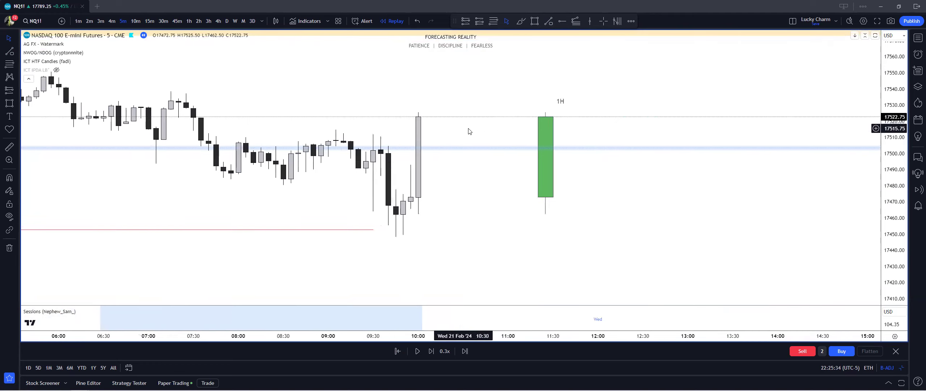
{"action": "scroll", "coordinate": [534, 58], "scroll_direction": "up", "scroll_amount": 1}
{"action": "left_click", "coordinate": [549, 21]}
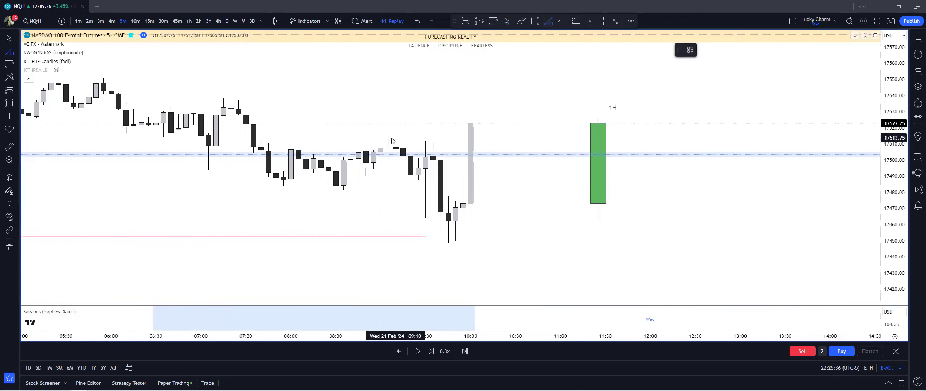
{"action": "left_click", "coordinate": [388, 137]}
{"action": "left_click", "coordinate": [515, 136]}
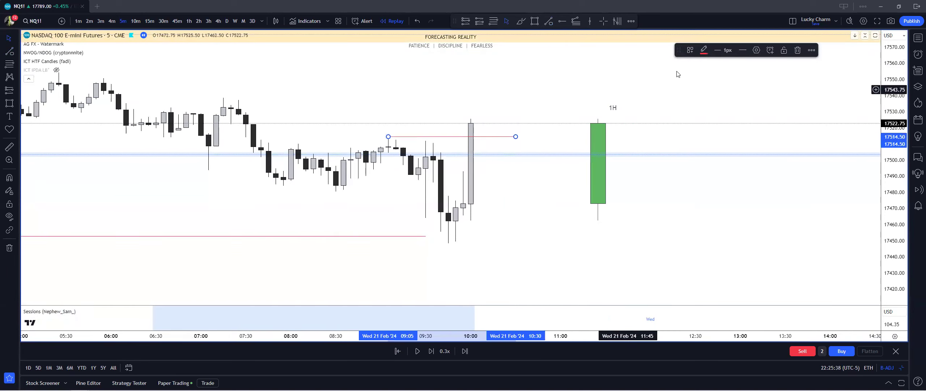
Color the swing-high line blue
{"action": "left_click", "coordinate": [704, 50]}
{"action": "left_click", "coordinate": [747, 74]}
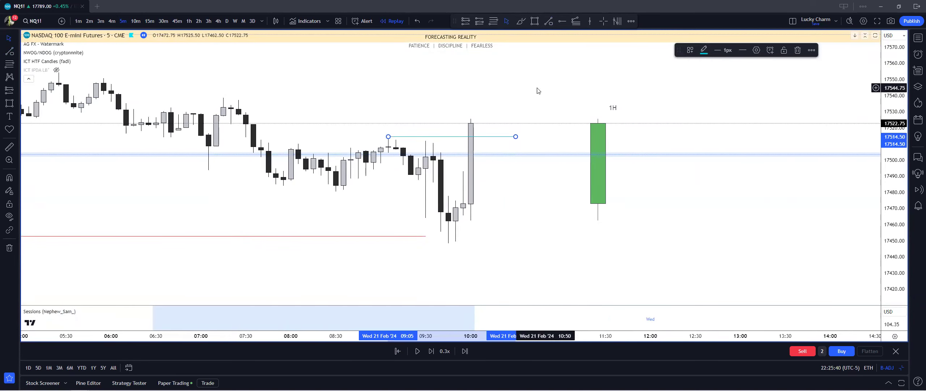
{"action": "left_click", "coordinate": [704, 50]}
{"action": "left_click", "coordinate": [557, 105]}
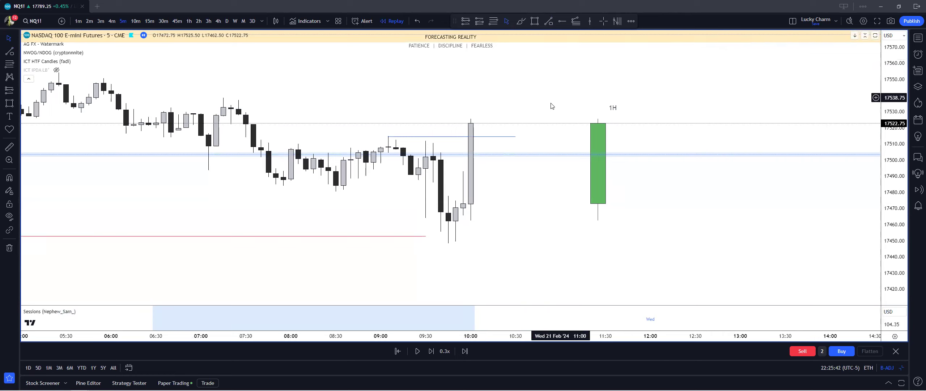
Nudge the blue swing-high line to 17514.75 and shorten it to end just before the 10:00 candle
{"action": "left_click", "coordinate": [502, 138]}
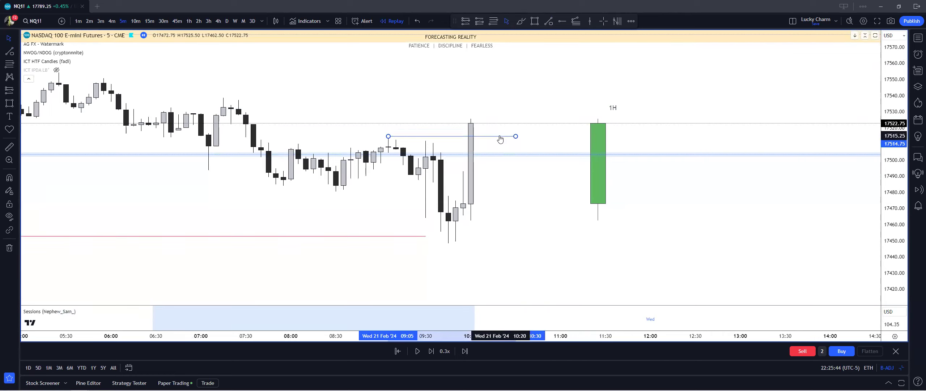
{"action": "left_click", "coordinate": [505, 131]}
{"action": "left_click_drag", "start_coordinate": [515, 136], "coordinate": [463, 134]}
{"action": "left_click", "coordinate": [503, 135]}
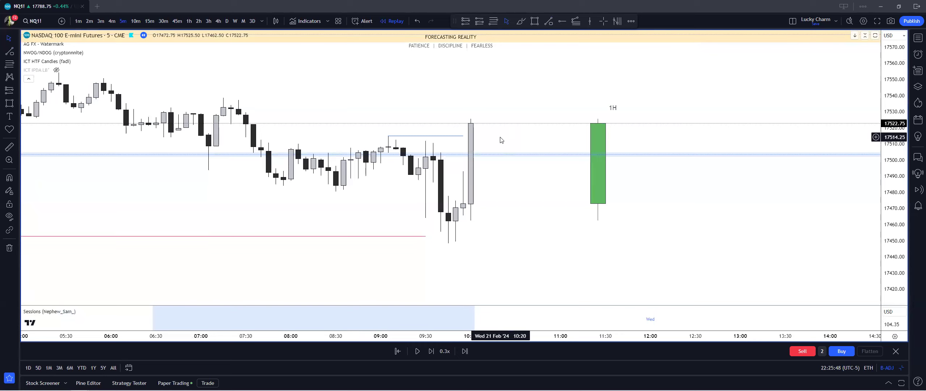
Switch the replayed chart to the 1-minute timeframe, keeping the swept low and the broken swing high in view
{"action": "scroll", "coordinate": [500, 145], "scroll_direction": "up", "scroll_amount": 2}
{"action": "left_click_drag", "start_coordinate": [466, 145], "coordinate": [553, 142]}
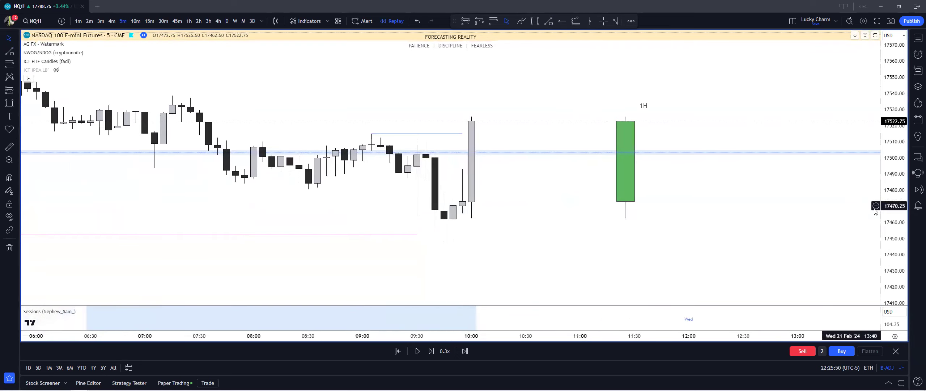
{"action": "left_click_drag", "start_coordinate": [891, 206], "coordinate": [890, 182]}
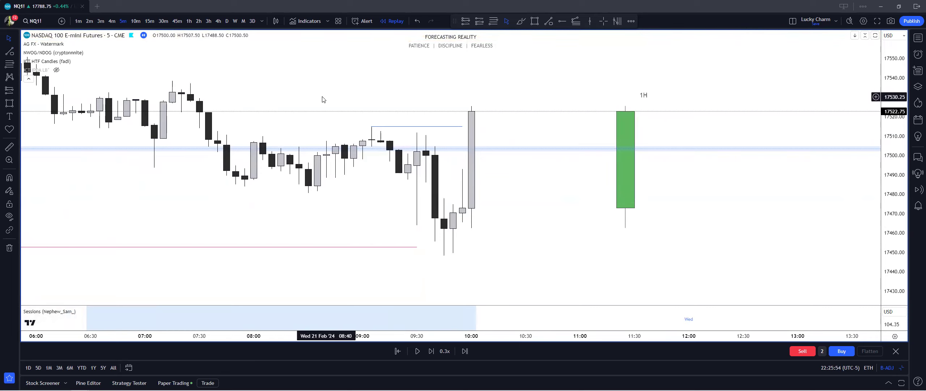
{"action": "left_click_drag", "start_coordinate": [322, 99], "coordinate": [296, 102]}
{"action": "scroll", "coordinate": [321, 232], "scroll_direction": "down", "scroll_amount": 5}
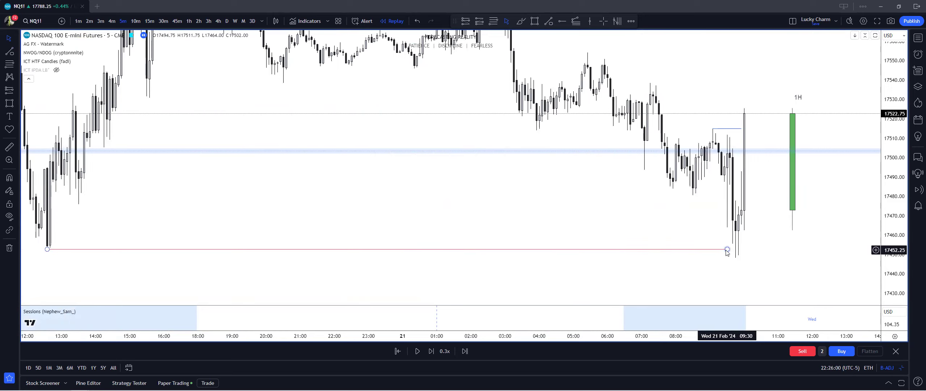
{"action": "scroll", "coordinate": [706, 249], "scroll_direction": "up", "scroll_amount": 5}
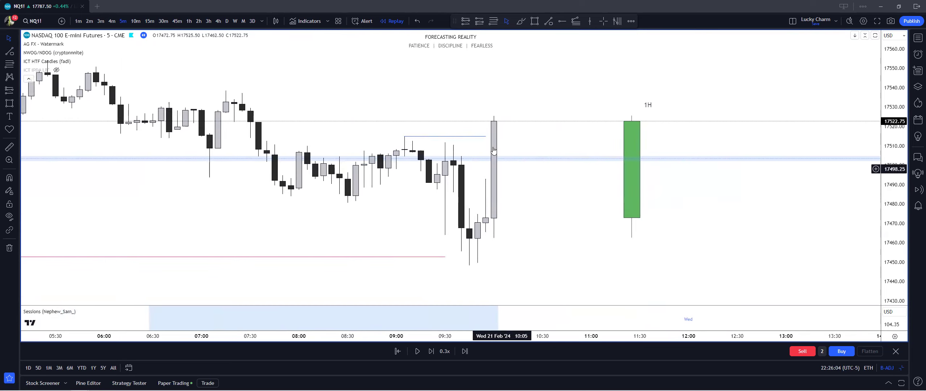
{"action": "left_click", "coordinate": [78, 24]}
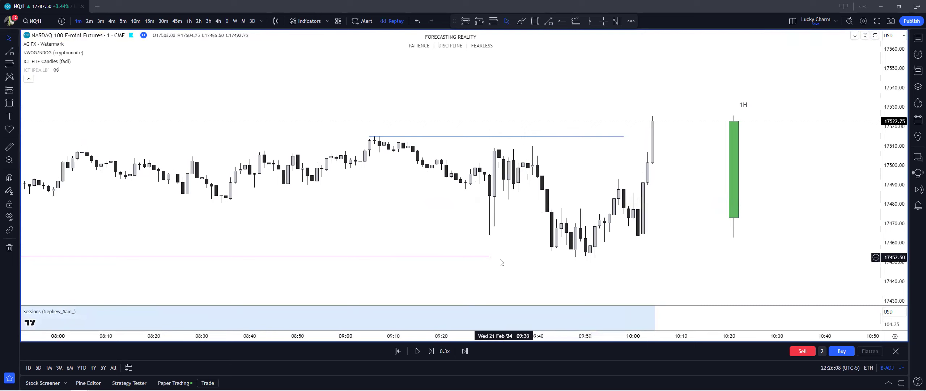
Extend the red line marking the swept low to the 09:42 candle
{"action": "left_click_drag", "start_coordinate": [490, 257], "coordinate": [547, 257]}
{"action": "left_click", "coordinate": [540, 240]}
{"action": "left_click_drag", "start_coordinate": [891, 233], "coordinate": [796, 176]}
{"action": "scroll", "coordinate": [754, 201], "scroll_direction": "up", "scroll_amount": 2}
{"action": "left_click_drag", "start_coordinate": [664, 203], "coordinate": [593, 180]}
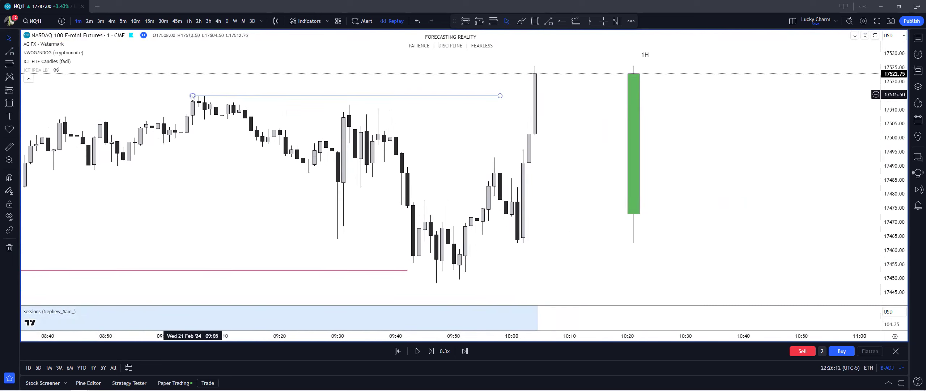
Shift the blue swing-high line slightly so that it starts at 09:06
{"action": "left_click", "coordinate": [208, 97]}
{"action": "left_click", "coordinate": [220, 101]}
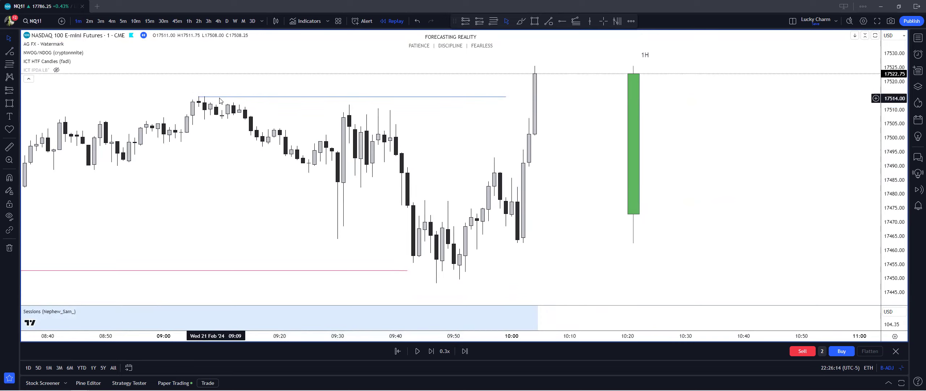
{"action": "left_click_drag", "start_coordinate": [221, 97], "coordinate": [229, 96]}
{"action": "left_click", "coordinate": [221, 99]}
Draw a rectangle over the lower price gap from 17460.25 to 17467.50, between 09:51 and 10:09, and lighten its fill
{"action": "left_click", "coordinate": [9, 103]}
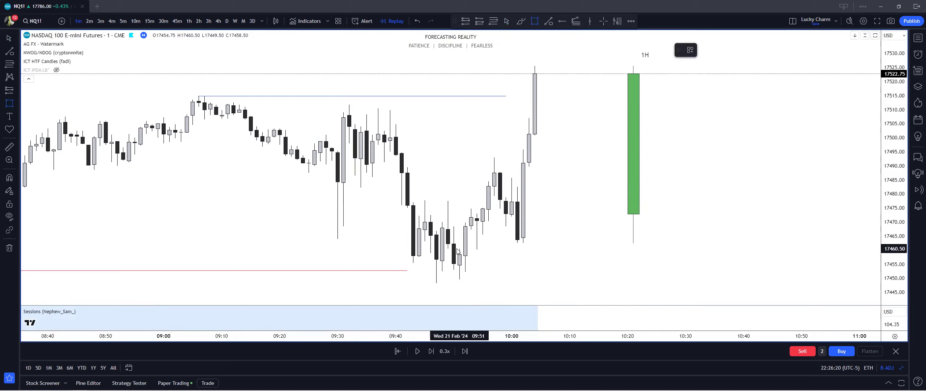
{"action": "left_click_drag", "start_coordinate": [460, 250], "coordinate": [564, 230]}
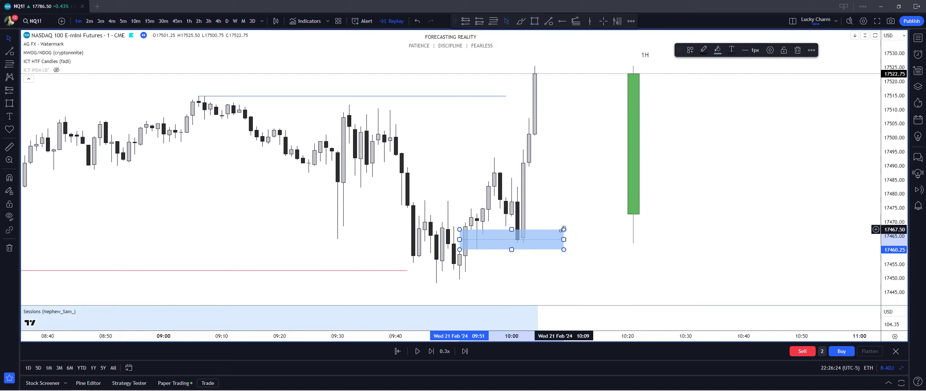
{"action": "left_click", "coordinate": [718, 50]}
{"action": "left_click", "coordinate": [768, 86]}
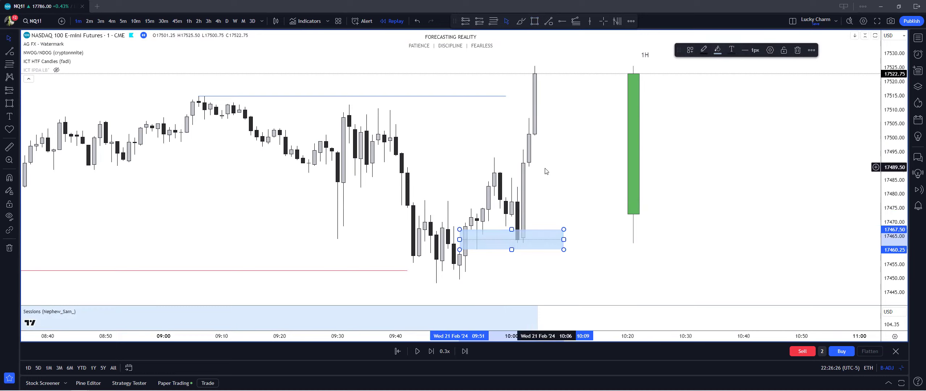
{"action": "left_click", "coordinate": [543, 173]}
{"action": "left_click_drag", "start_coordinate": [533, 209], "coordinate": [514, 192]}
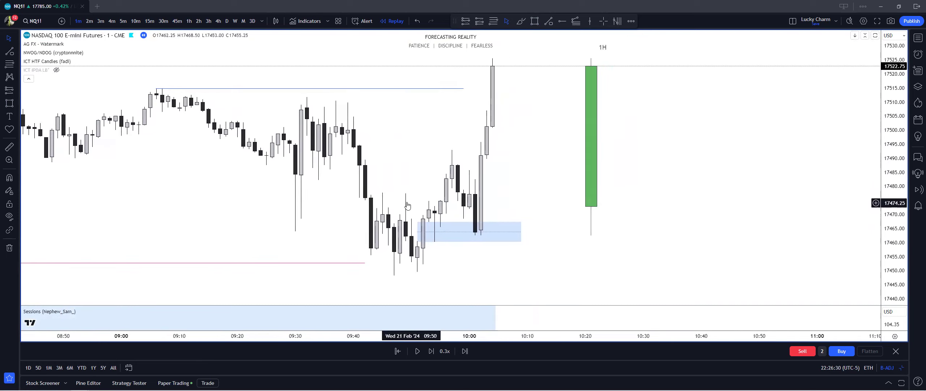
{"action": "left_click_drag", "start_coordinate": [406, 205], "coordinate": [398, 203]}
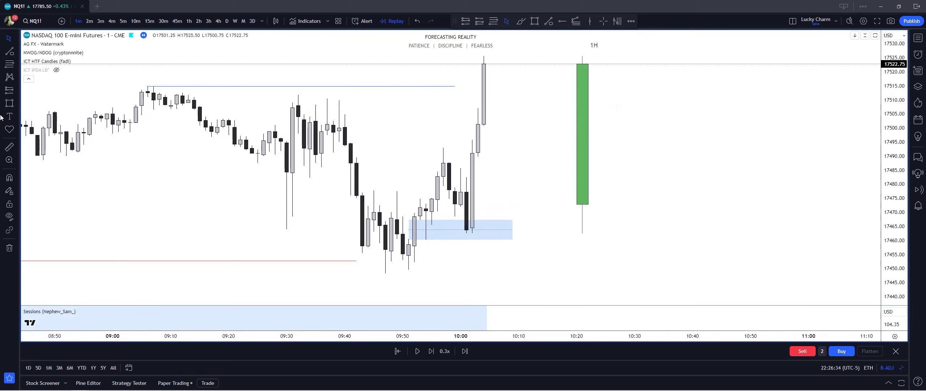
Draw a second rectangle over the gap from about 17475 to 17479.50, between 09:55 and 10:09
{"action": "left_click", "coordinate": [12, 105]}
{"action": "left_click_drag", "start_coordinate": [433, 201], "coordinate": [513, 186]}
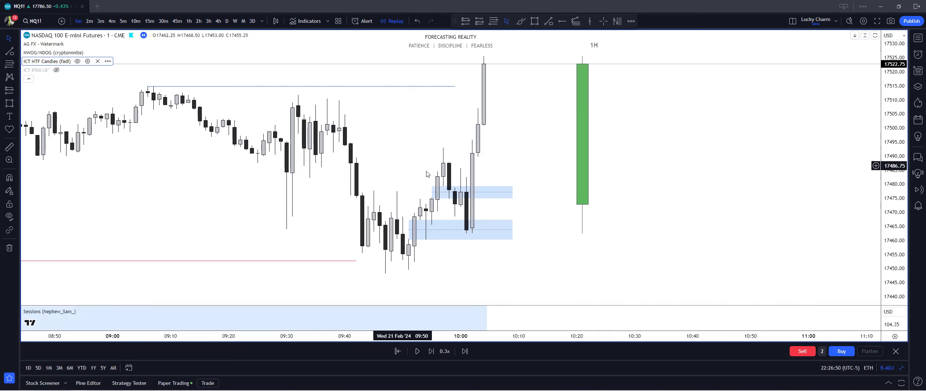
{"action": "scroll", "coordinate": [453, 152], "scroll_direction": "up", "scroll_amount": 2}
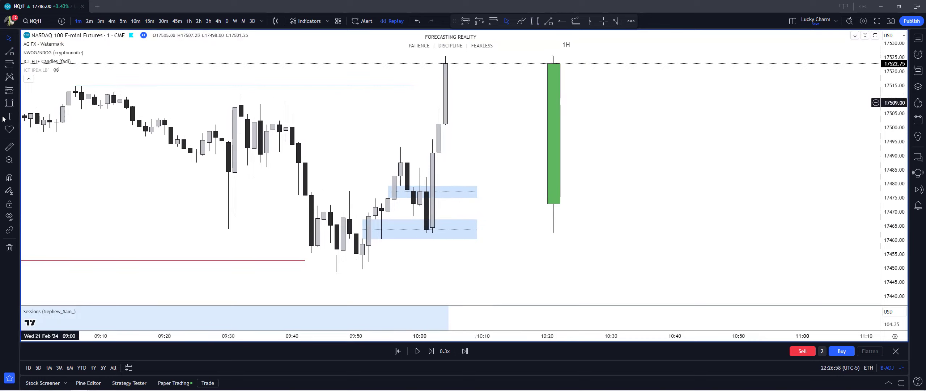
{"action": "left_click", "coordinate": [11, 146]}
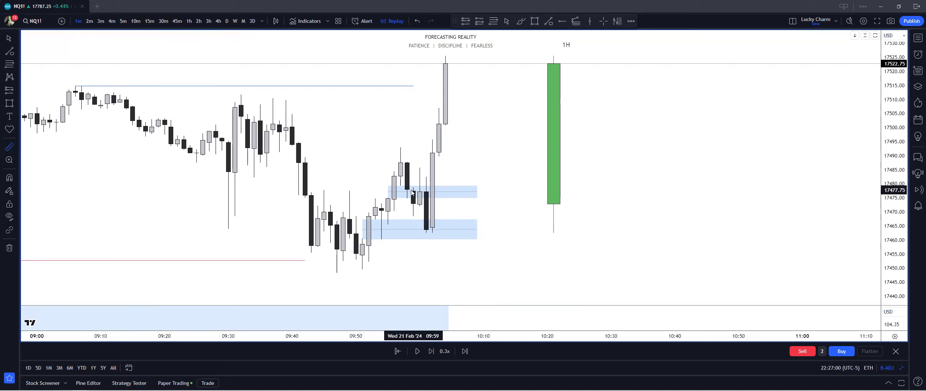
{"action": "scroll", "coordinate": [404, 214], "scroll_direction": "up", "scroll_amount": 1}
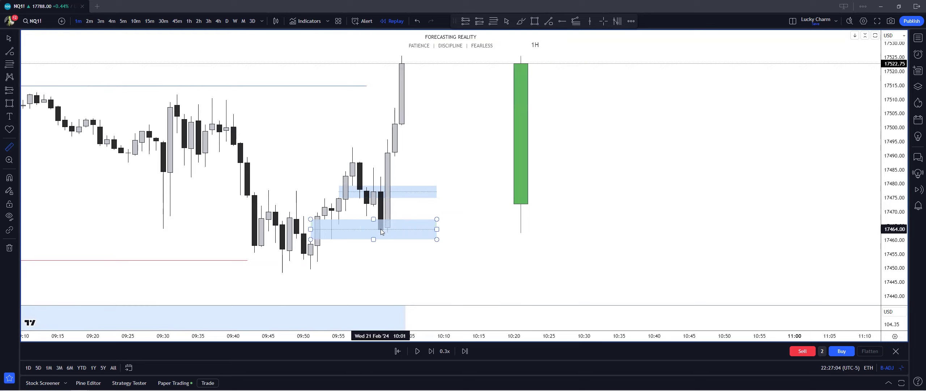
{"action": "scroll", "coordinate": [375, 231], "scroll_direction": "down", "scroll_amount": 1}
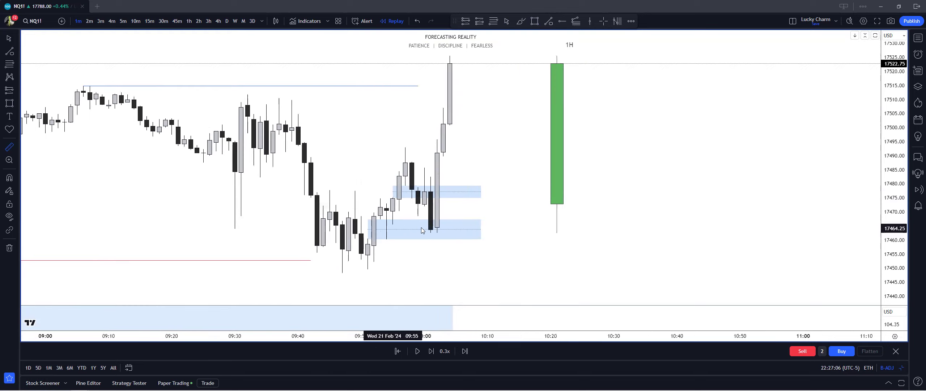
{"action": "left_click", "coordinate": [8, 40]}
{"action": "left_click_drag", "start_coordinate": [339, 181], "coordinate": [329, 182]}
{"action": "left_click", "coordinate": [9, 104]}
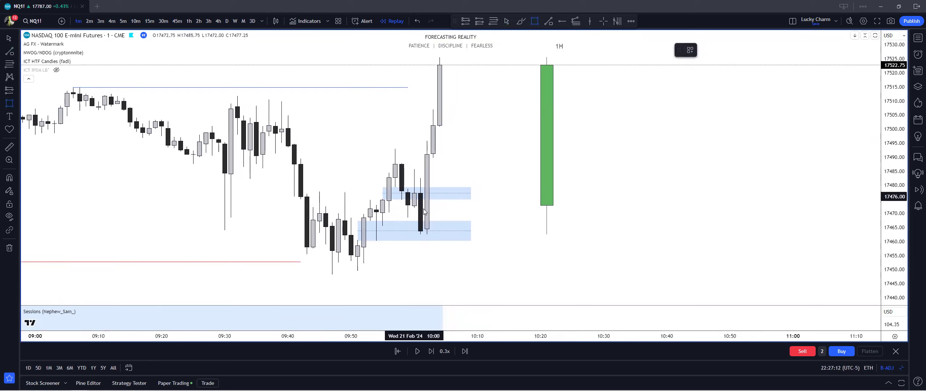
{"action": "key", "text": "Escape"}
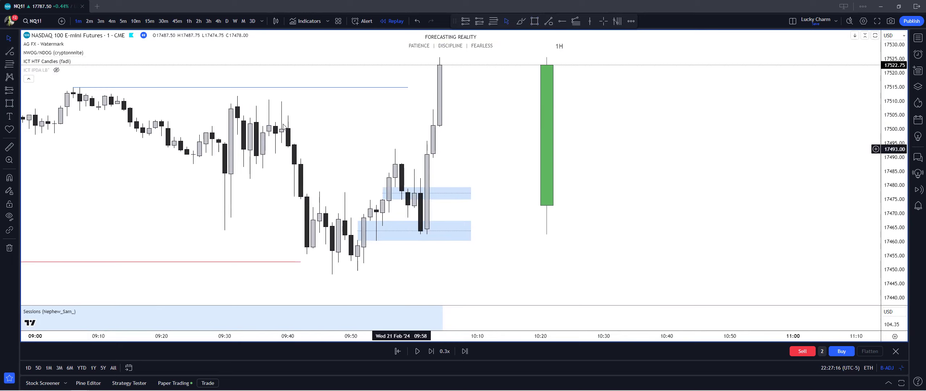
Cover the price swing from 09:05 to 10:15 with a large rectangle, and delete that rectangle
{"action": "scroll", "coordinate": [364, 116], "scroll_direction": "down", "scroll_amount": 2}
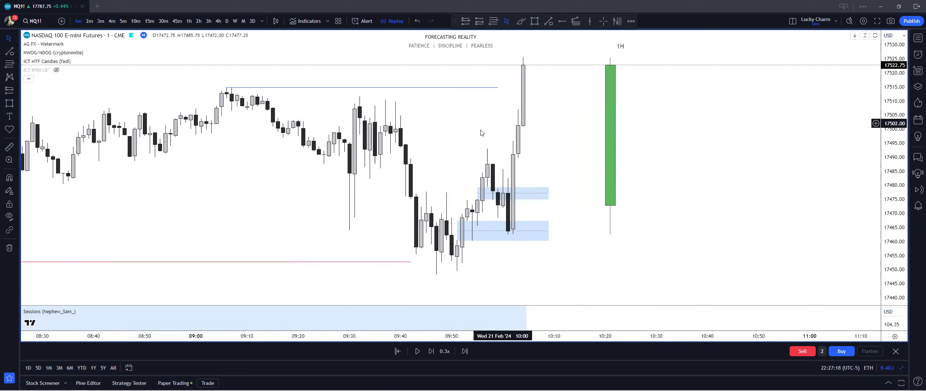
{"action": "left_click_drag", "start_coordinate": [436, 115], "coordinate": [401, 111]}
{"action": "left_click", "coordinate": [10, 103]}
{"action": "mouse_move", "coordinate": [187, 78]}
{"action": "left_mouse_down"}
{"action": "mouse_move", "coordinate": [482, 212]}
{"action": "mouse_move", "coordinate": [545, 268]}
{"action": "left_mouse_up"}
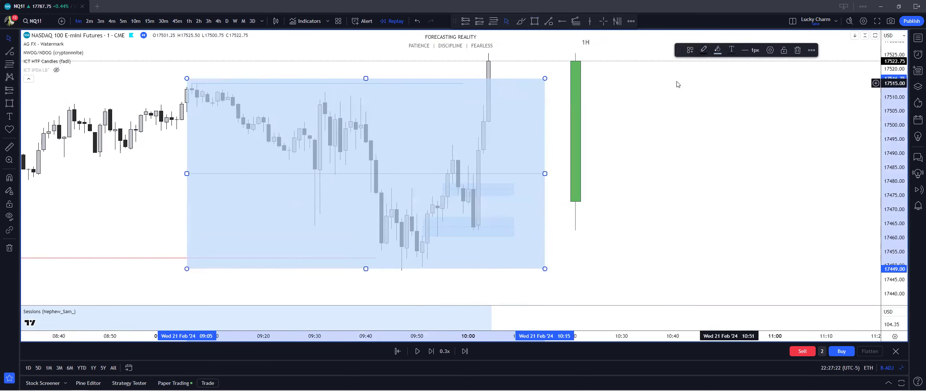
{"action": "key", "text": "Delete"}
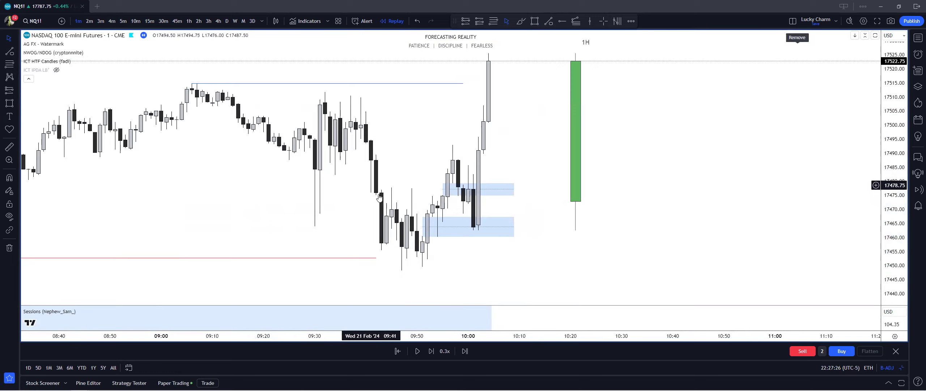
Examine the 1-minute reversal between the swept low, the two marked gaps and the broken swing high
{"action": "scroll", "coordinate": [404, 151], "scroll_direction": "up", "scroll_amount": 2}
{"action": "left_click_drag", "start_coordinate": [421, 150], "coordinate": [516, 151]}
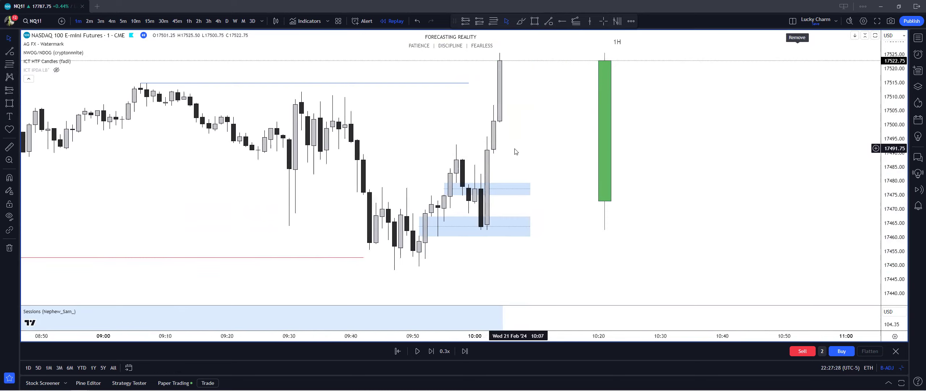
{"action": "scroll", "coordinate": [451, 148], "scroll_direction": "down", "scroll_amount": 1}
{"action": "left_click_drag", "start_coordinate": [437, 146], "coordinate": [363, 145]}
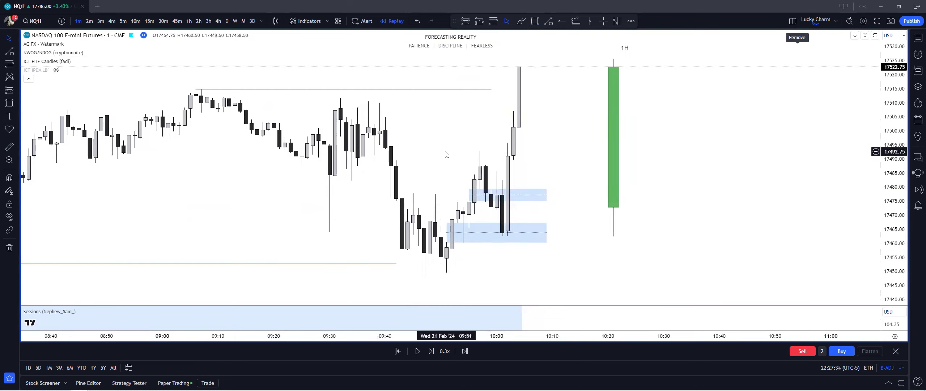
{"action": "scroll", "coordinate": [441, 155], "scroll_direction": "right", "scroll_amount": 1}
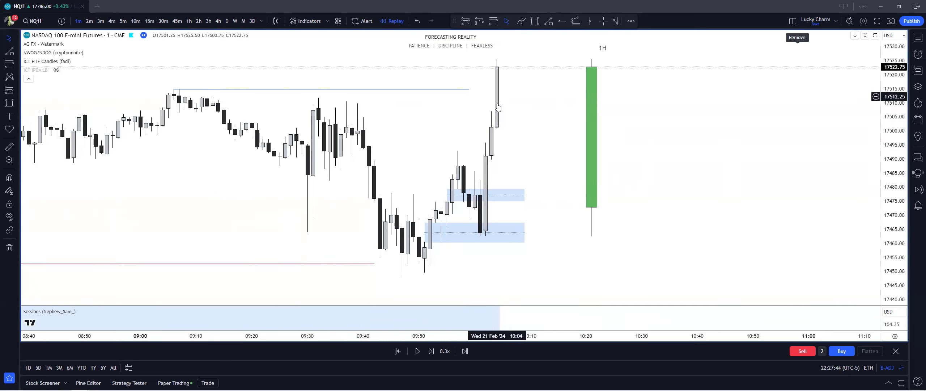
{"action": "scroll", "coordinate": [396, 151], "scroll_direction": "up", "scroll_amount": 2}
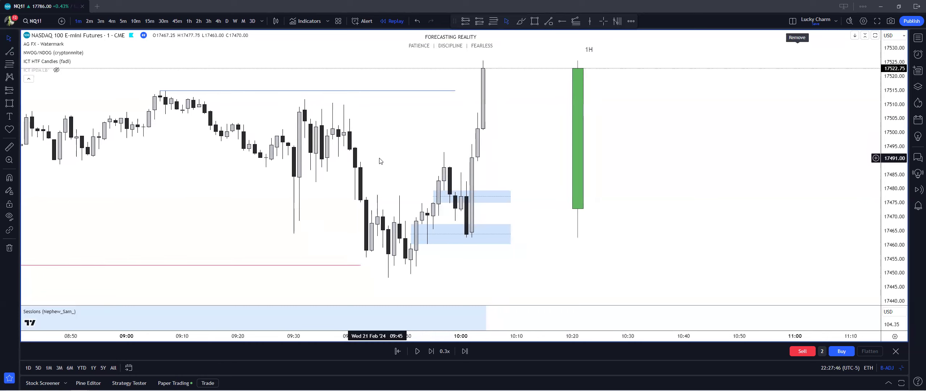
{"action": "scroll", "coordinate": [396, 45], "scroll_direction": "down", "scroll_amount": 2}
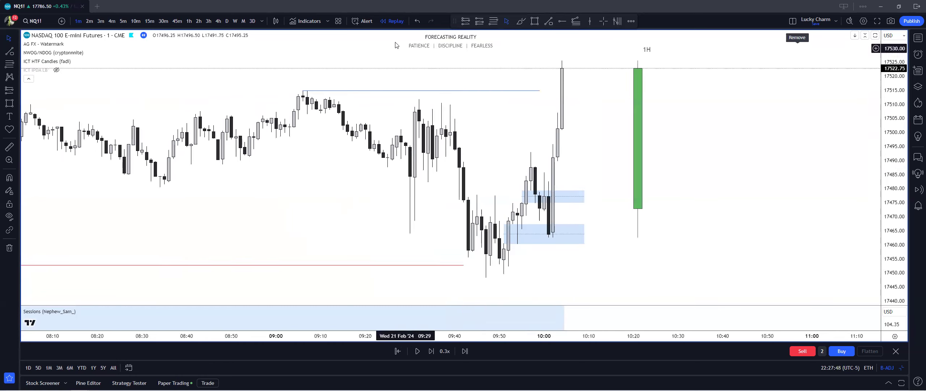
{"action": "scroll", "coordinate": [753, 145], "scroll_direction": "down", "scroll_amount": 2}
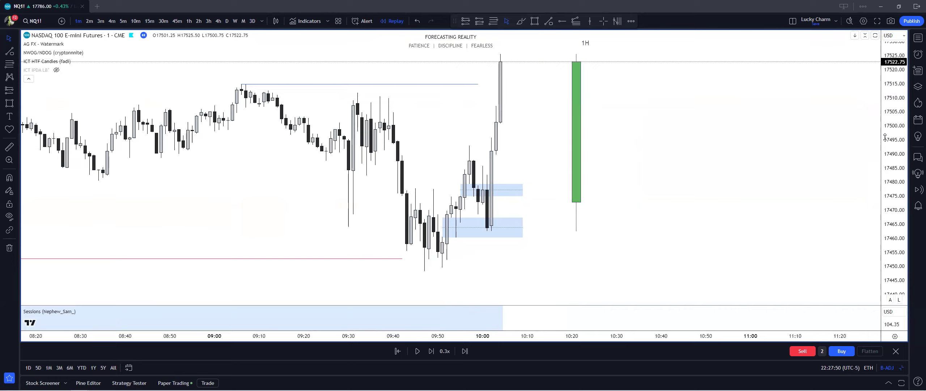
{"action": "scroll", "coordinate": [749, 169], "scroll_direction": "down", "scroll_amount": 1}
{"action": "left_click_drag", "start_coordinate": [693, 178], "coordinate": [630, 197]}
{"action": "left_click_drag", "start_coordinate": [519, 159], "coordinate": [489, 166]}
{"action": "scroll", "coordinate": [471, 171], "scroll_direction": "up", "scroll_amount": 2}
{"action": "left_click_drag", "start_coordinate": [379, 179], "coordinate": [427, 172]}
{"action": "scroll", "coordinate": [427, 171], "scroll_direction": "down", "scroll_amount": 3}
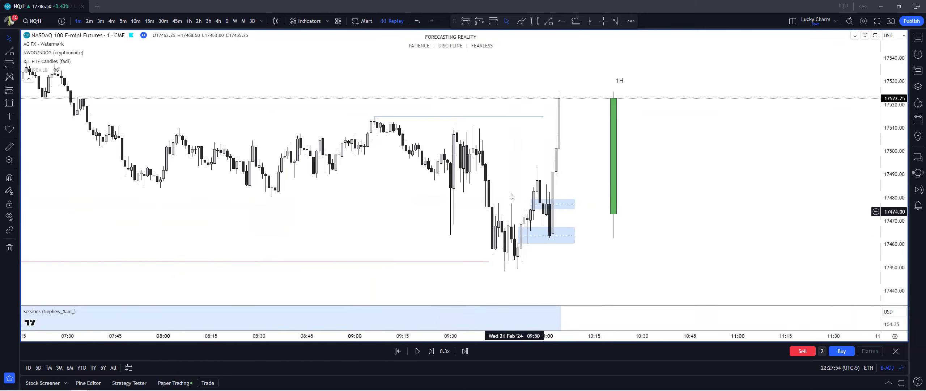
Advance the replay bar by bar to the 10:12 candle
{"action": "scroll", "coordinate": [485, 175], "scroll_direction": "up", "scroll_amount": 2}
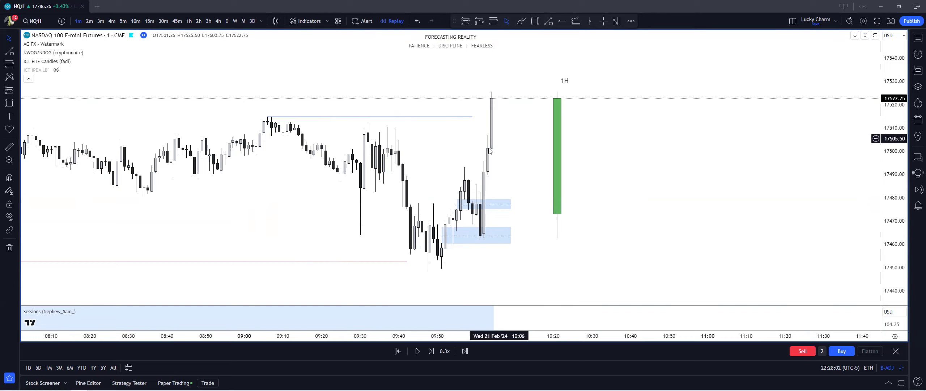
{"action": "scroll", "coordinate": [495, 123], "scroll_direction": "up", "scroll_amount": 1}
{"action": "left_click", "coordinate": [431, 353]}
{"action": "left_click", "coordinate": [431, 352]}
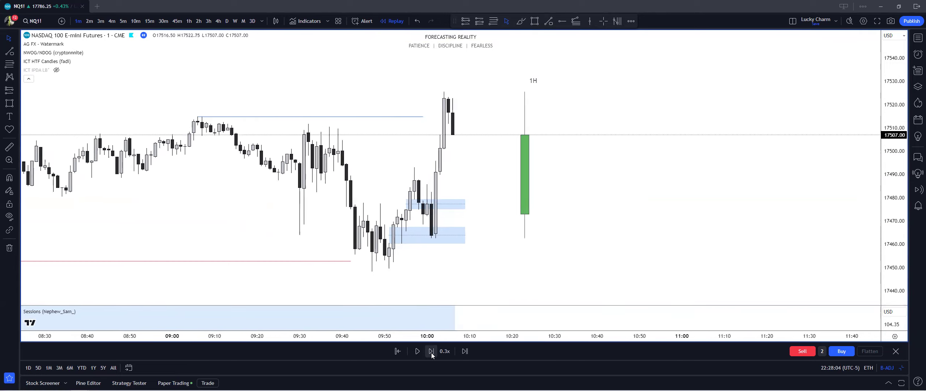
{"action": "left_click", "coordinate": [431, 353]}
{"action": "left_click", "coordinate": [432, 352]}
{"action": "left_click", "coordinate": [431, 353]}
{"action": "left_click", "coordinate": [431, 353]}
{"action": "left_click", "coordinate": [431, 352]}
{"action": "left_click", "coordinate": [431, 352]}
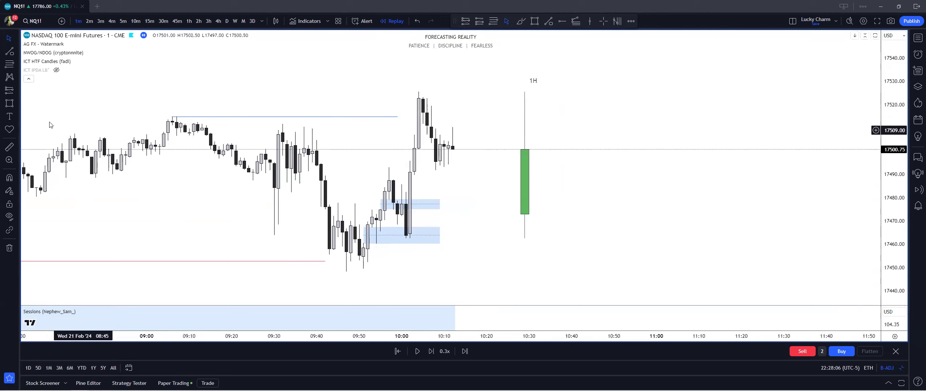
Draw a rectangle over the gap from about 17496 to 17501, between 10:02 and about 10:25
{"action": "left_click", "coordinate": [9, 104]}
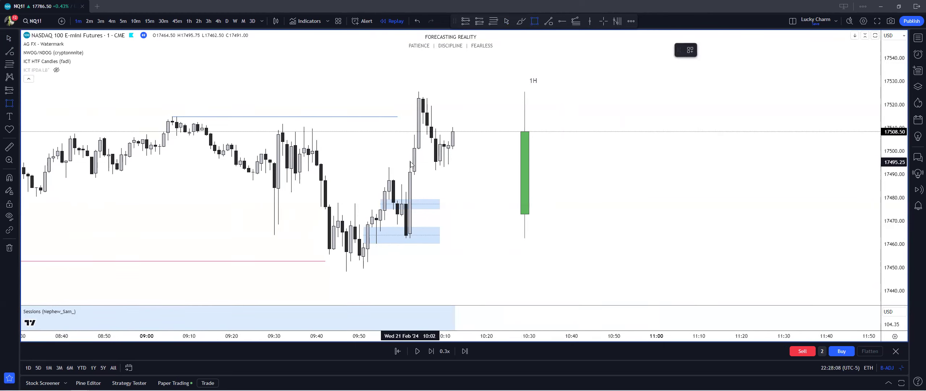
{"action": "left_click_drag", "start_coordinate": [433, 161], "coordinate": [508, 155]}
{"action": "left_click", "coordinate": [495, 150]}
{"action": "left_click", "coordinate": [500, 117]}
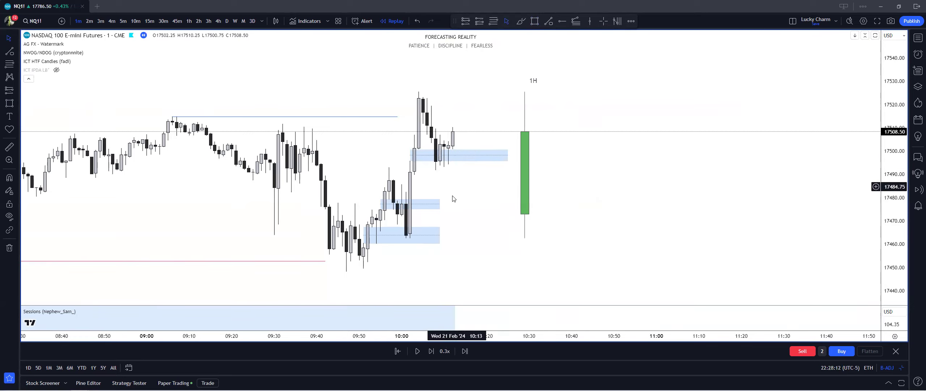
Delete the two earlier gap rectangles below the 10:02 candle's gap
{"action": "left_click", "coordinate": [438, 204]}
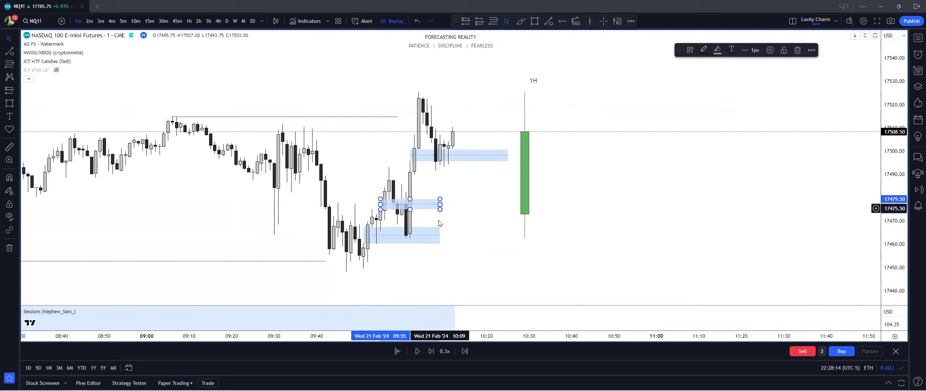
{"action": "key", "text": "Delete"}
{"action": "left_click", "coordinate": [367, 237]}
{"action": "key", "text": "Delete"}
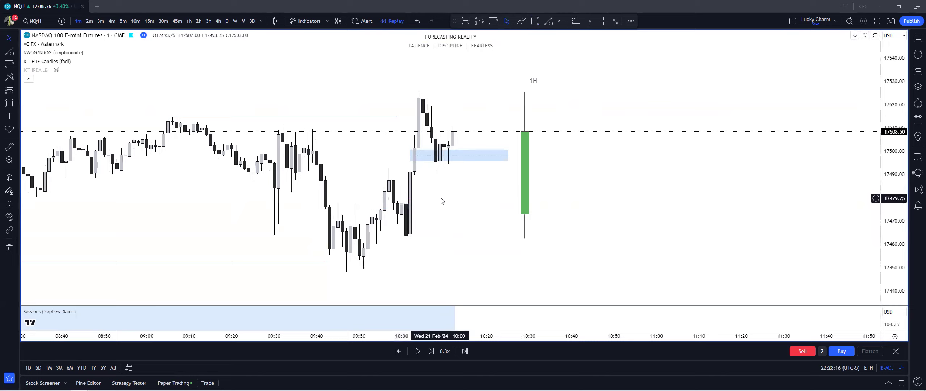
Draw a rectangle inside the strong up move from about 17483 to 17489, between 10:01 and about 10:26
{"action": "key", "text": "alt+shift+r"}
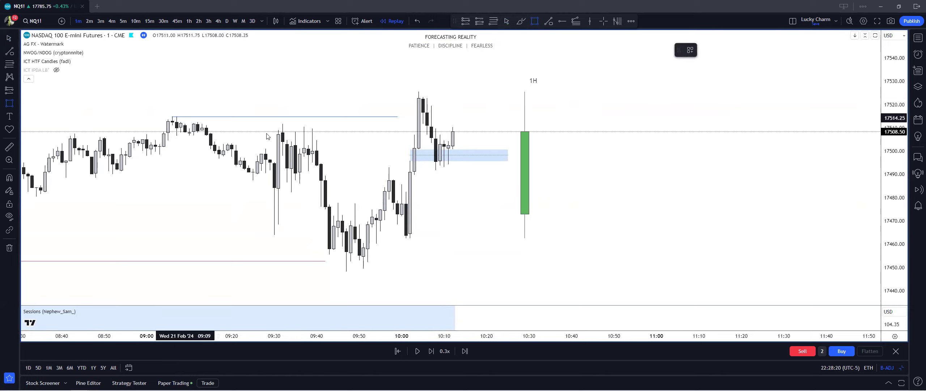
{"action": "left_click_drag", "start_coordinate": [406, 192], "coordinate": [512, 182]}
{"action": "left_click", "coordinate": [498, 171]}
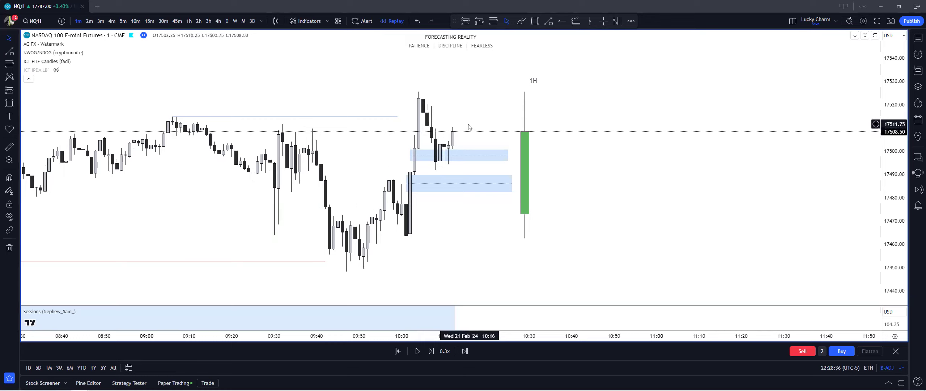
Advance the replay bar by bar to the 10:27 candle
{"action": "left_click_drag", "start_coordinate": [457, 135], "coordinate": [423, 148]}
{"action": "left_click", "coordinate": [431, 351]}
{"action": "left_click", "coordinate": [431, 351]}
{"action": "left_click", "coordinate": [431, 351]}
{"action": "left_click", "coordinate": [431, 351]}
{"action": "left_click", "coordinate": [431, 351]}
{"action": "left_click", "coordinate": [432, 351]}
{"action": "left_click", "coordinate": [432, 351]}
{"action": "left_click", "coordinate": [432, 351]}
{"action": "left_click", "coordinate": [431, 351]}
{"action": "left_click", "coordinate": [432, 351]}
{"action": "left_click", "coordinate": [431, 351]}
Extend the upper gap rectangle to about 10:32
{"action": "left_click_drag", "start_coordinate": [406, 245], "coordinate": [426, 242]}
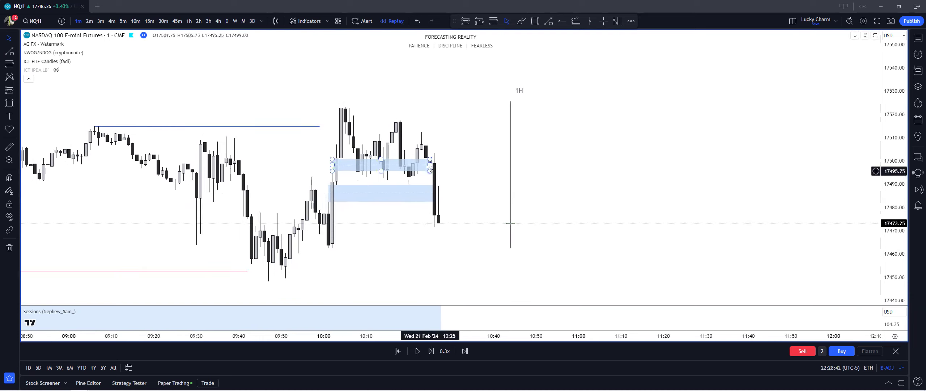
{"action": "left_click_drag", "start_coordinate": [430, 166], "coordinate": [460, 166]}
{"action": "left_click", "coordinate": [457, 155]}
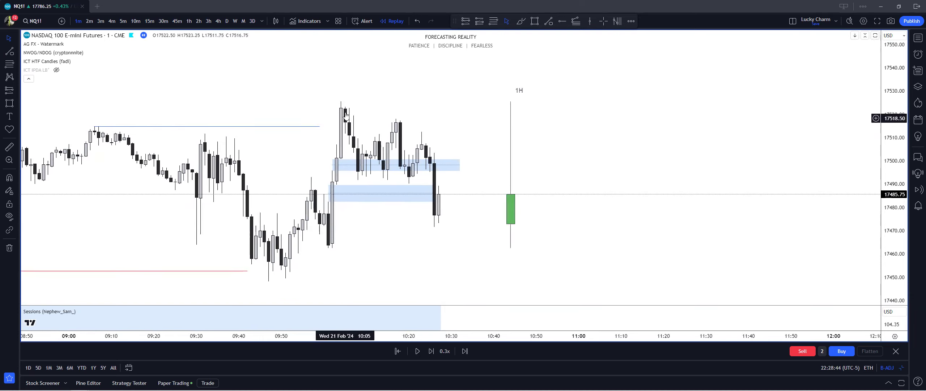
Extend both gap rectangles to about 10:35 and raise the upper rectangle's top edge to about 17501.25
{"action": "left_click_drag", "start_coordinate": [374, 106], "coordinate": [384, 101]}
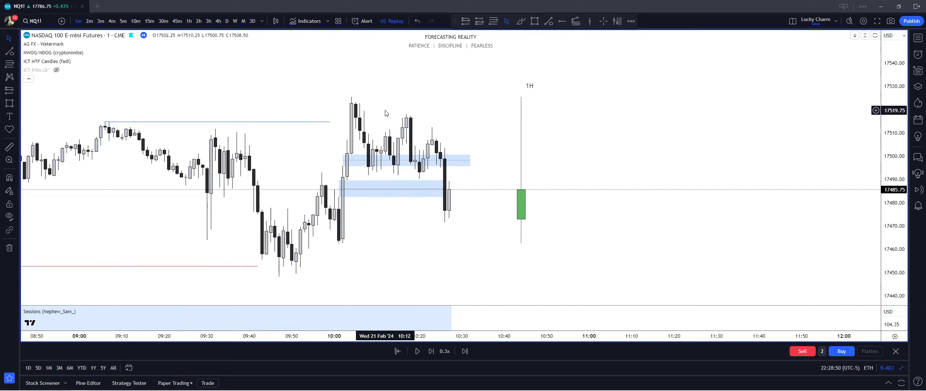
{"action": "left_click_drag", "start_coordinate": [390, 113], "coordinate": [408, 105]}
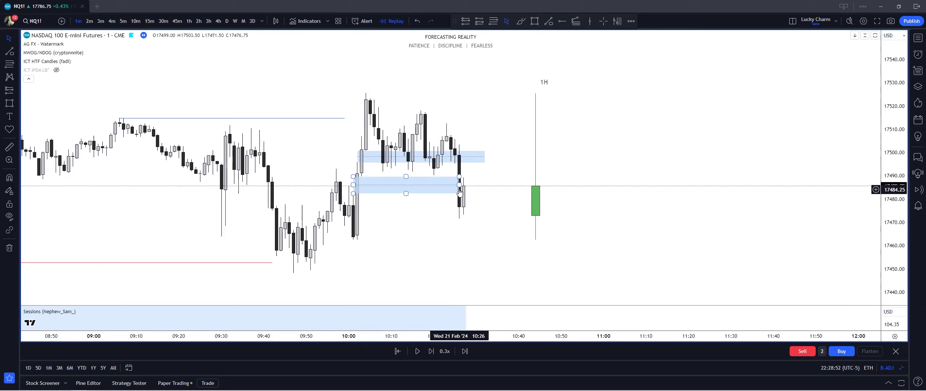
{"action": "left_click_drag", "start_coordinate": [460, 185], "coordinate": [496, 185]}
{"action": "left_click", "coordinate": [488, 156]}
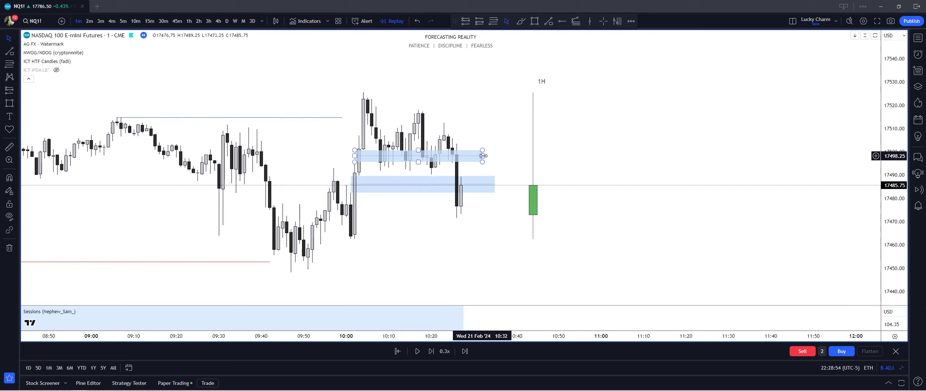
{"action": "left_click_drag", "start_coordinate": [492, 155], "coordinate": [497, 155]}
{"action": "left_click", "coordinate": [485, 141]}
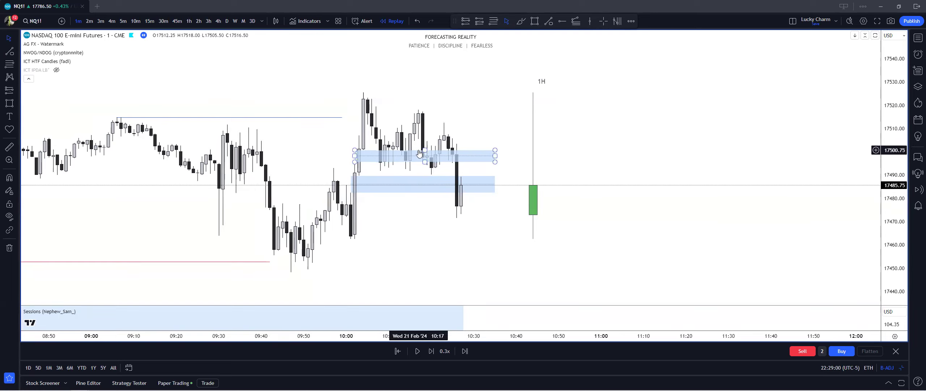
{"action": "left_click_drag", "start_coordinate": [425, 150], "coordinate": [427, 148]}
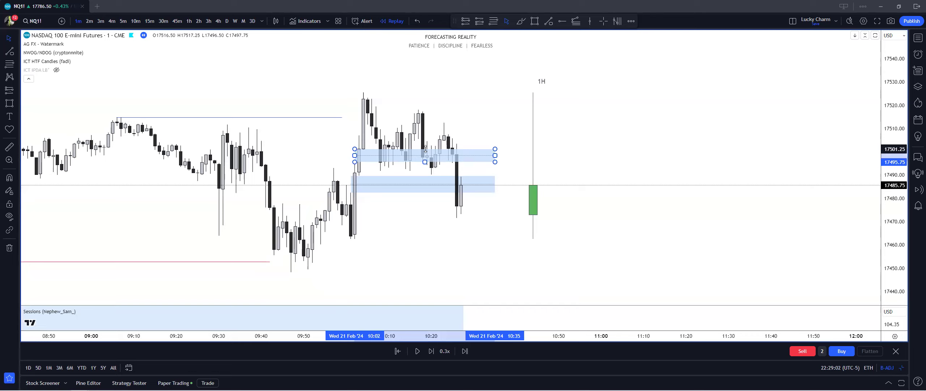
Change the fill colour of the lower gap rectangle to light orange
{"action": "left_click", "coordinate": [493, 184]}
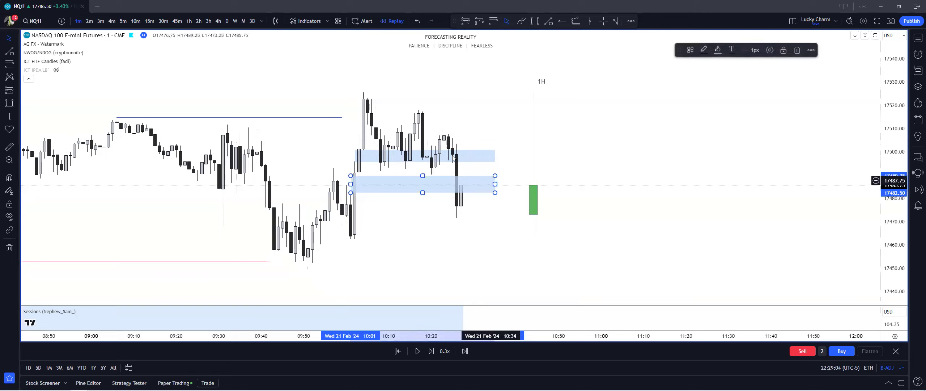
{"action": "left_click", "coordinate": [718, 50]}
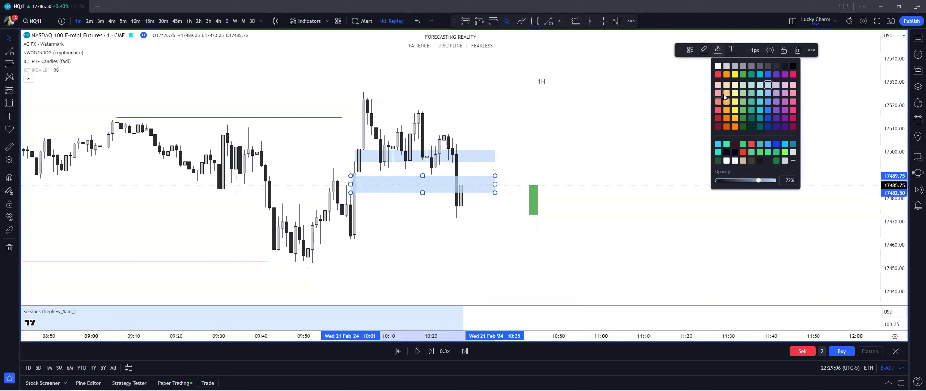
{"action": "left_click", "coordinate": [725, 93]}
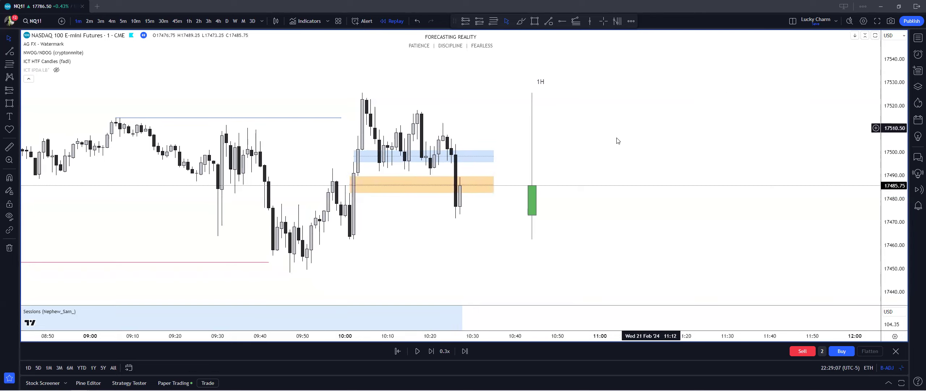
Advance the replay bar by bar to the 10:30 candle
{"action": "left_click", "coordinate": [432, 350]}
{"action": "left_click", "coordinate": [433, 351]}
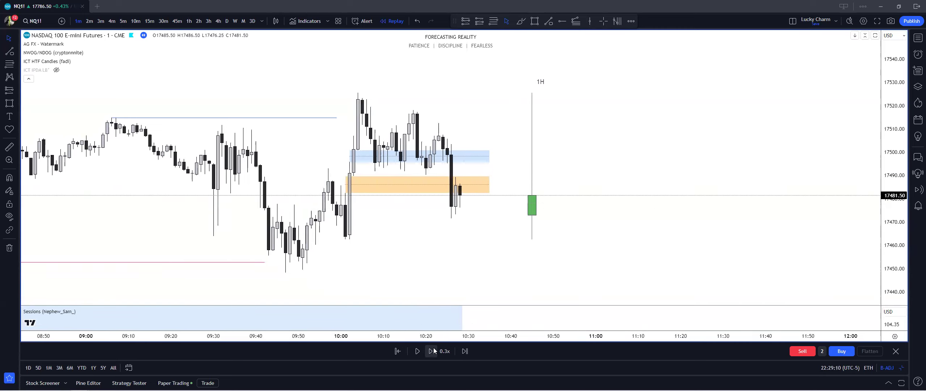
{"action": "left_click", "coordinate": [430, 352]}
{"action": "left_click", "coordinate": [430, 352]}
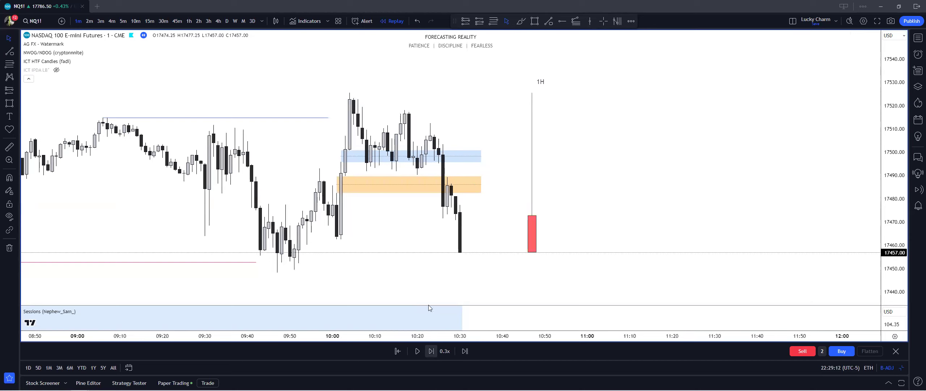
Draw a red horizontal trend line from the 09:47 low at about 17448 out to about 10:55
{"action": "key", "text": "alt+t"}
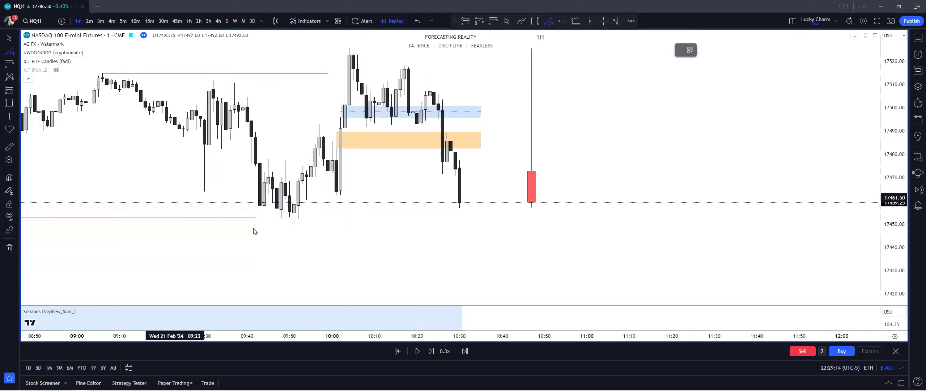
{"action": "left_click", "coordinate": [278, 226]}
{"action": "left_click", "coordinate": [566, 226]}
{"action": "left_click", "coordinate": [704, 50]}
{"action": "left_click", "coordinate": [705, 74]}
{"action": "left_click", "coordinate": [618, 139]}
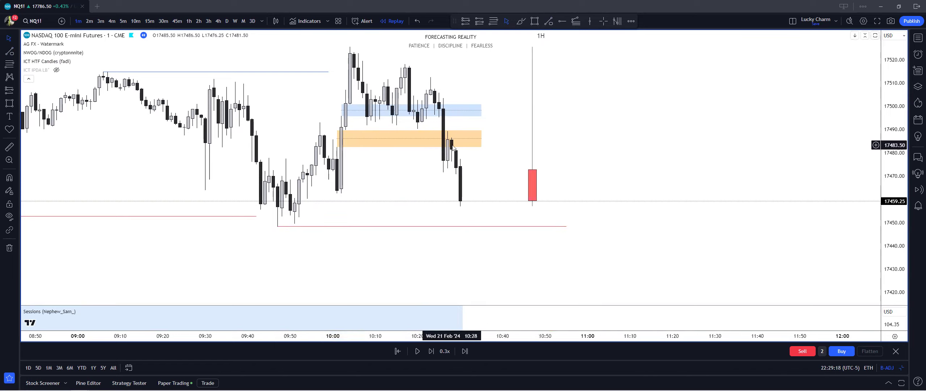
Extend the orange and blue gap rectangles to about 10:37
{"action": "left_click_drag", "start_coordinate": [482, 139], "coordinate": [490, 139]}
{"action": "left_click", "coordinate": [516, 134]}
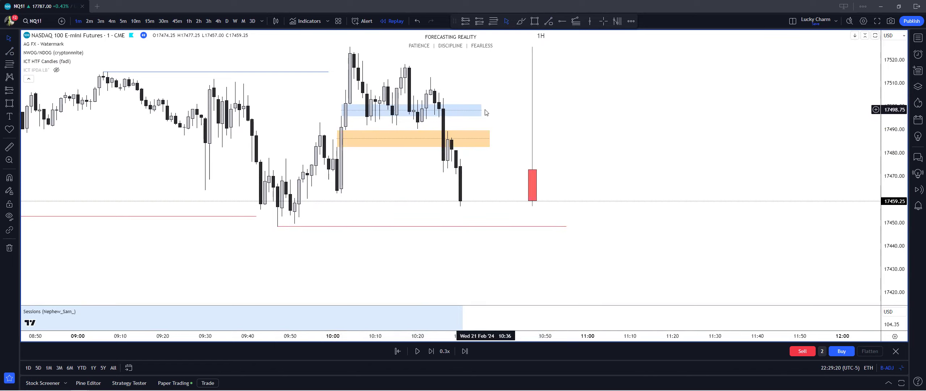
{"action": "left_click_drag", "start_coordinate": [484, 111], "coordinate": [490, 110]}
{"action": "left_click", "coordinate": [472, 167]}
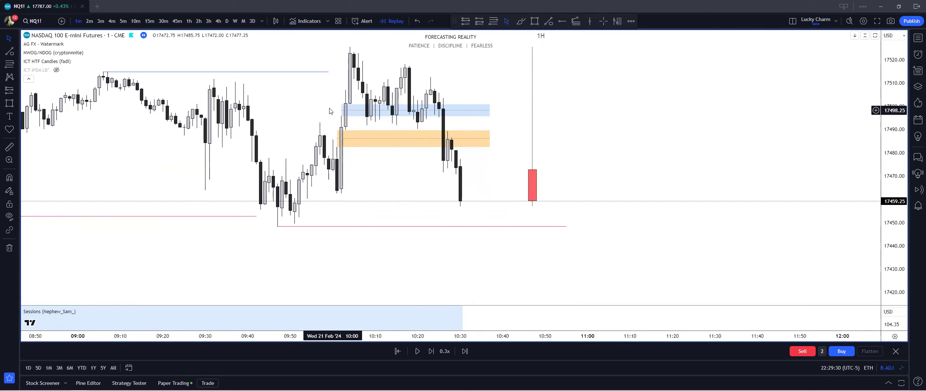
{"action": "left_click", "coordinate": [415, 131]}
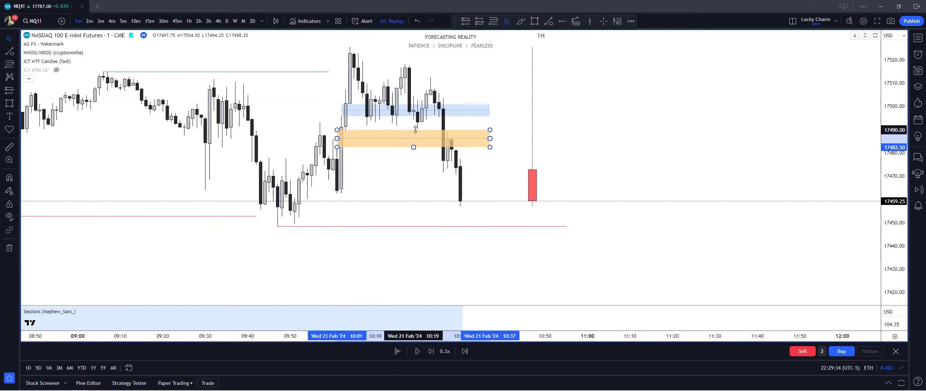
{"action": "left_click", "coordinate": [478, 124]}
{"action": "left_click_drag", "start_coordinate": [465, 127], "coordinate": [455, 133]}
{"action": "left_click_drag", "start_coordinate": [396, 176], "coordinate": [389, 172]}
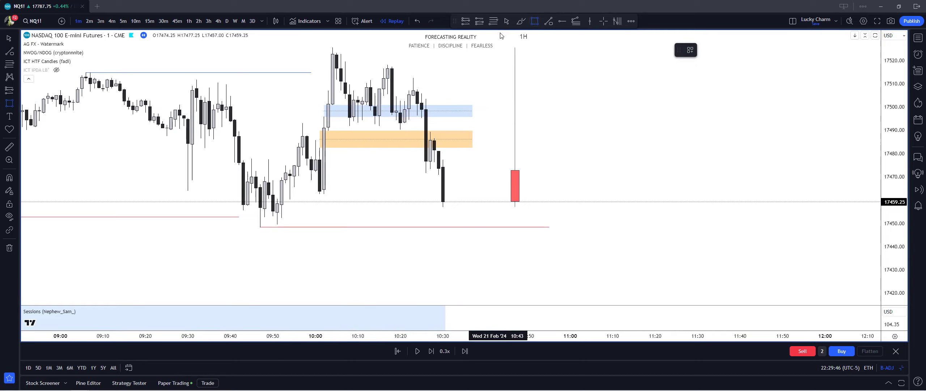
{"action": "key", "text": "Escape"}
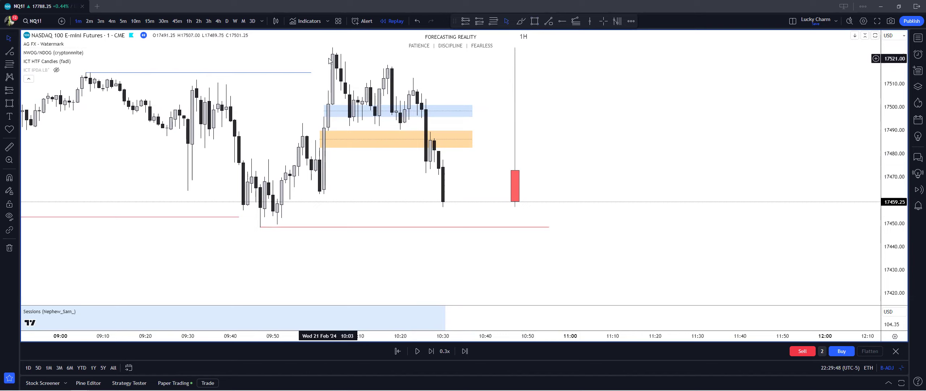
{"action": "left_click_drag", "start_coordinate": [363, 189], "coordinate": [356, 183]}
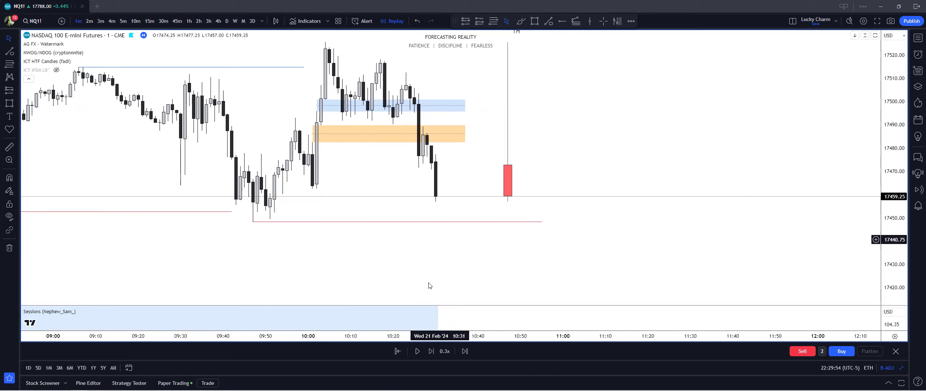
Advance the replay to 10:31 and draw a rectangle over the 10:30 candle's gap, from about 17471 to 17465.75, ending at 10:38
{"action": "left_click", "coordinate": [428, 352]}
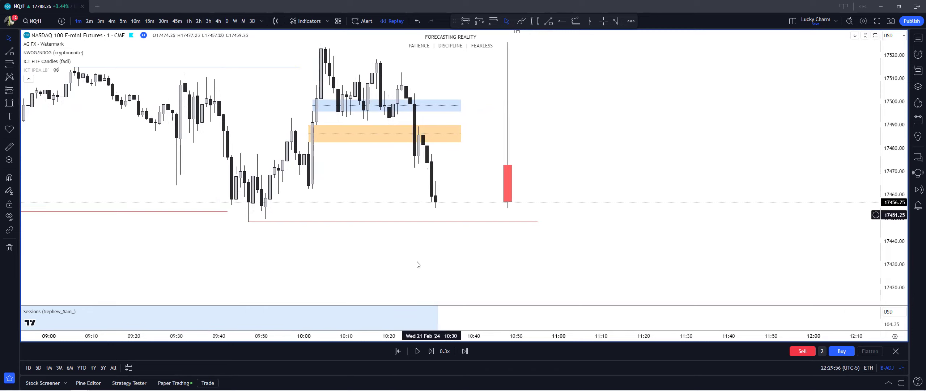
{"action": "left_click", "coordinate": [10, 103]}
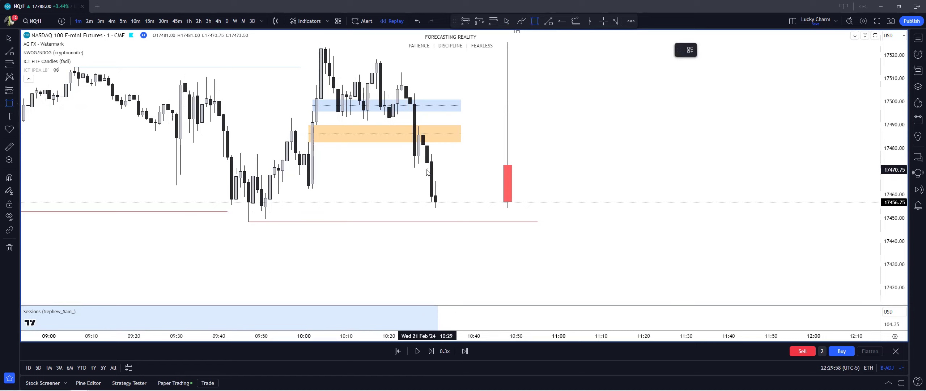
{"action": "left_click", "coordinate": [465, 181]}
{"action": "left_click_drag", "start_coordinate": [431, 175], "coordinate": [428, 175]}
{"action": "left_click", "coordinate": [444, 166]}
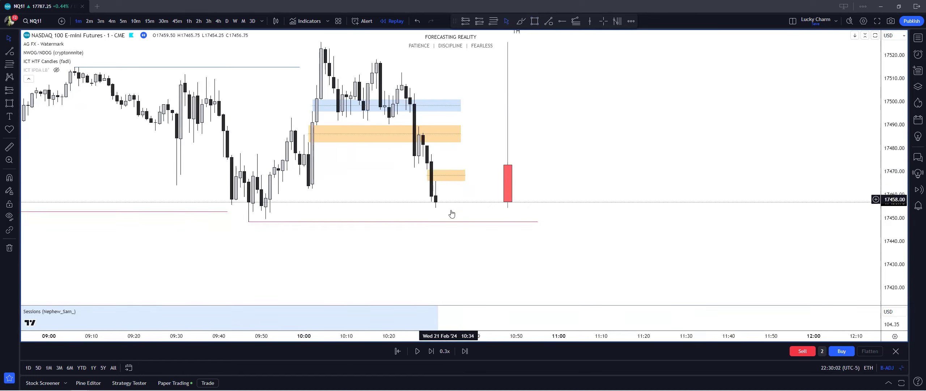
{"action": "left_click_drag", "start_coordinate": [463, 240], "coordinate": [440, 254]}
{"action": "left_click", "coordinate": [413, 173]}
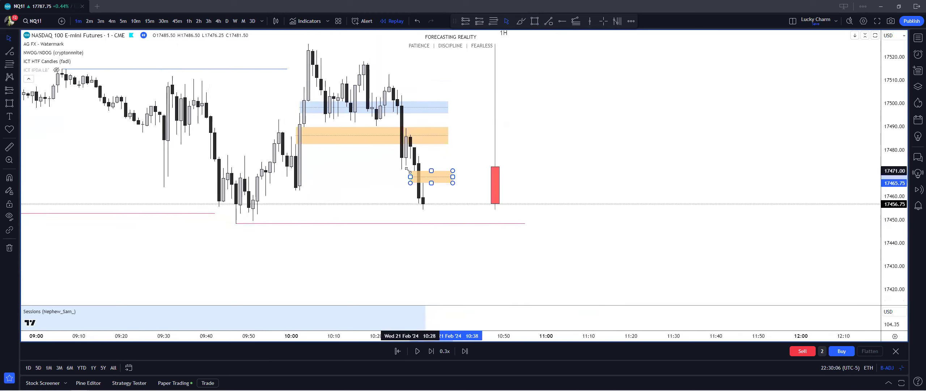
{"action": "left_click", "coordinate": [426, 169]}
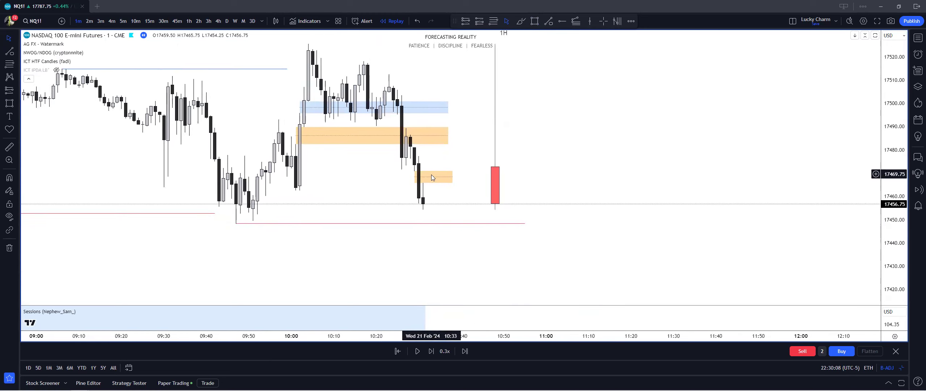
Change the fill colour of the newest gap rectangle to light red
{"action": "left_click", "coordinate": [717, 51]}
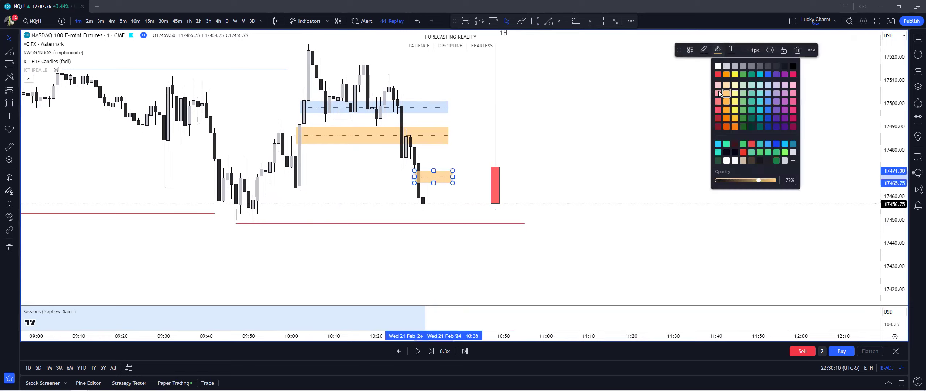
{"action": "left_click", "coordinate": [719, 91]}
{"action": "left_click", "coordinate": [586, 144]}
Measure from the middle of the light red gap down to the 09:47 low line, and again to a level well below it
{"action": "left_click", "coordinate": [9, 147]}
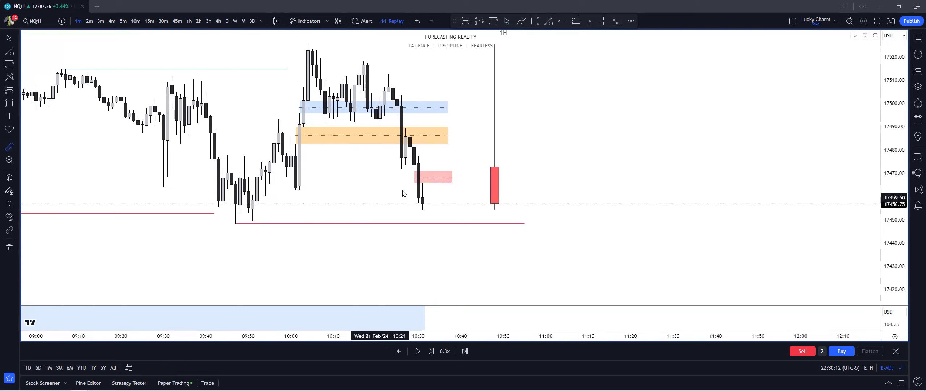
{"action": "left_click", "coordinate": [432, 177]}
{"action": "left_click", "coordinate": [434, 223]}
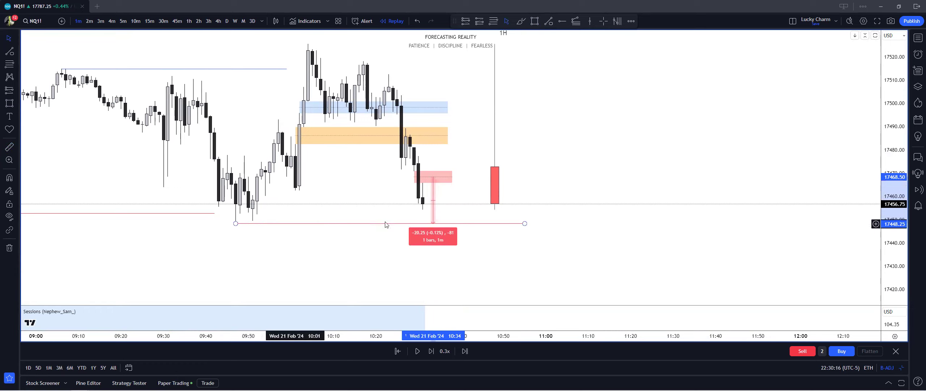
{"action": "left_click", "coordinate": [222, 204]}
{"action": "left_click", "coordinate": [9, 148]}
{"action": "left_click", "coordinate": [434, 177]}
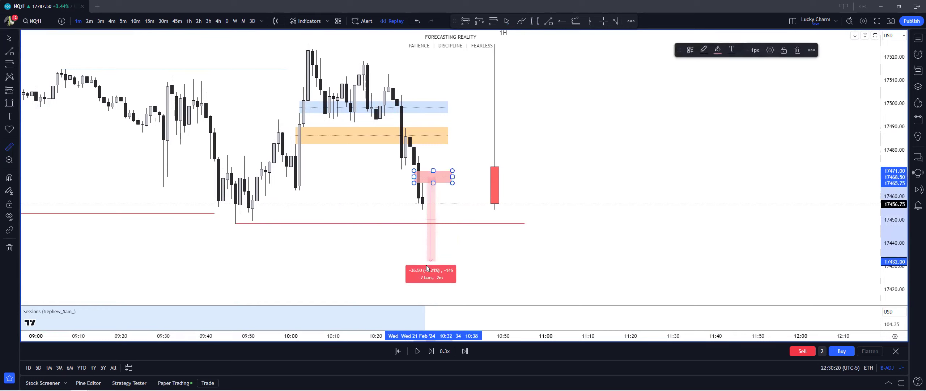
{"action": "left_click", "coordinate": [424, 289]}
{"action": "left_click", "coordinate": [424, 289]}
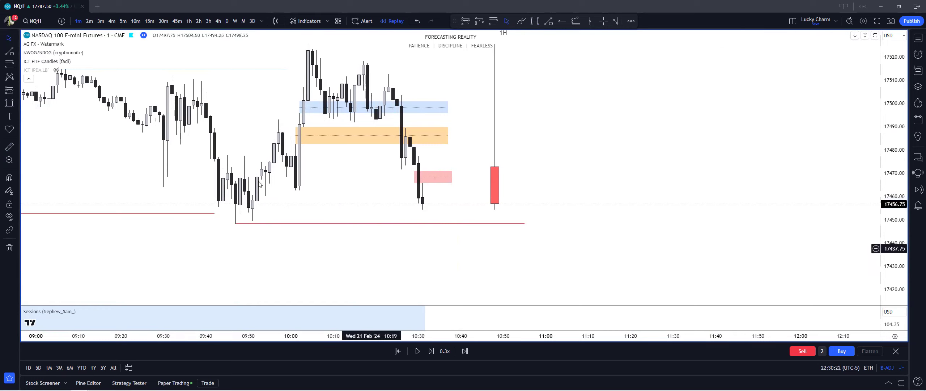
Draw a Fib retracement from the 10:04 high at 17525.50 to the 09:47 low at about 17448
{"action": "left_click", "coordinate": [9, 66]}
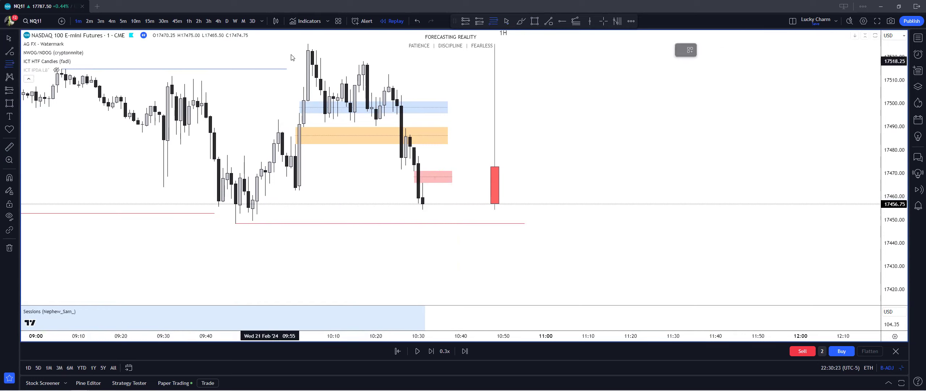
{"action": "left_click", "coordinate": [308, 44]}
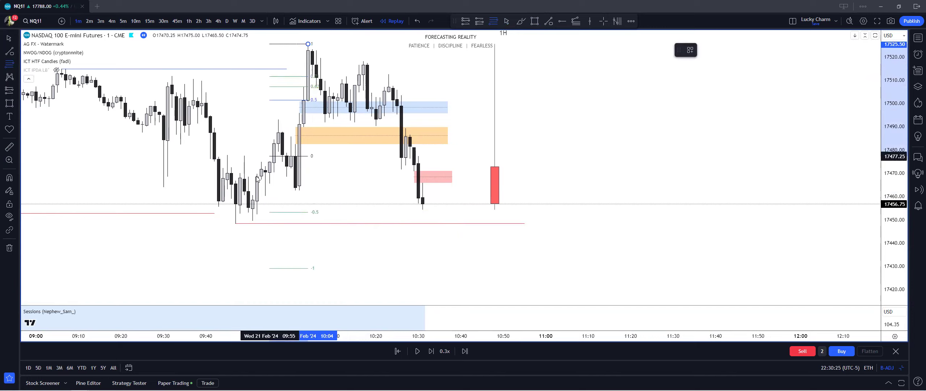
{"action": "left_click", "coordinate": [237, 224]}
{"action": "left_click_drag", "start_coordinate": [315, 210], "coordinate": [321, 170]}
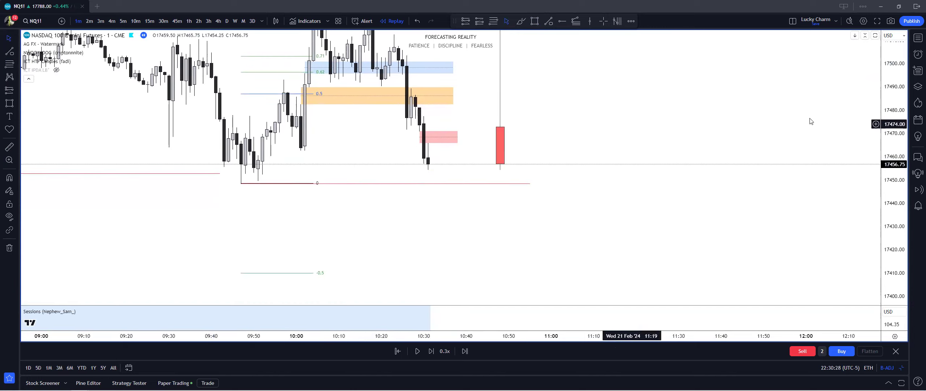
{"action": "left_click_drag", "start_coordinate": [887, 113], "coordinate": [887, 151]}
{"action": "scroll", "coordinate": [706, 138], "scroll_direction": "down", "scroll_amount": 2}
{"action": "left_click_drag", "start_coordinate": [665, 127], "coordinate": [644, 141]}
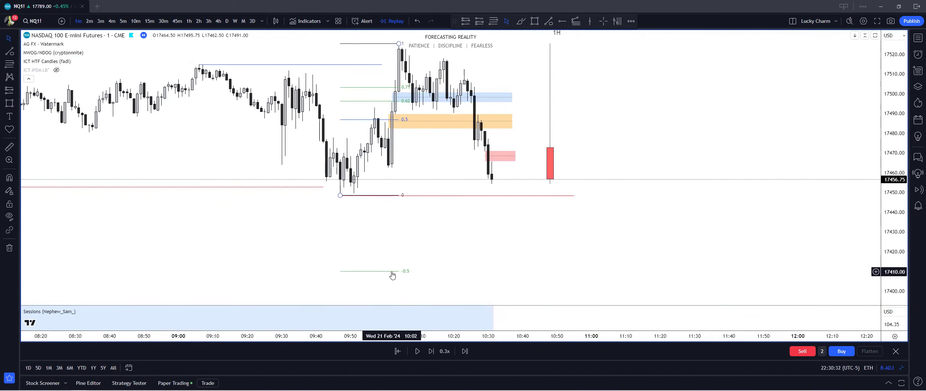
{"action": "left_click_drag", "start_coordinate": [340, 195], "coordinate": [340, 196]}
{"action": "left_click_drag", "start_coordinate": [408, 163], "coordinate": [371, 180]}
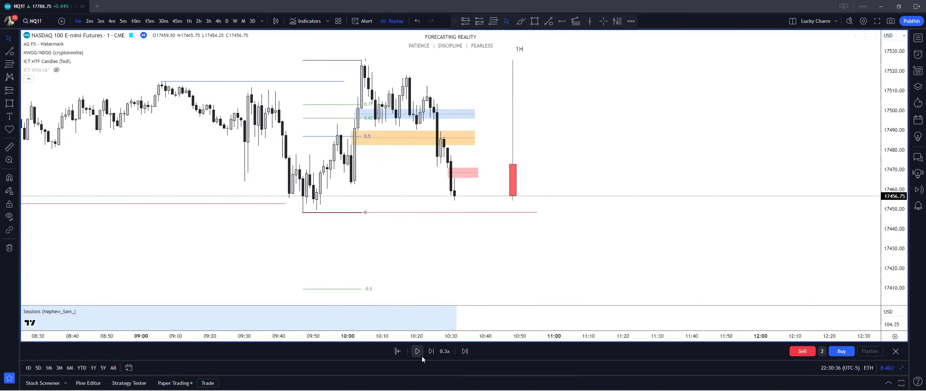
Advance the replay bar by bar to the 10:33 candle
{"action": "left_click", "coordinate": [430, 352]}
{"action": "left_click", "coordinate": [430, 352]}
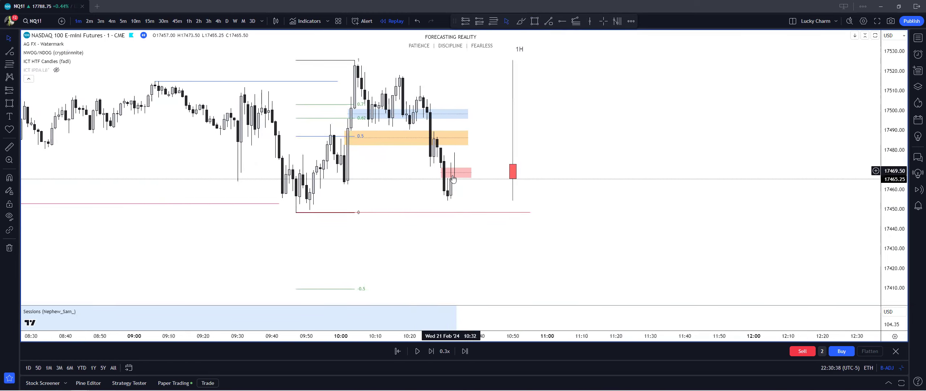
{"action": "left_click_drag", "start_coordinate": [488, 161], "coordinate": [471, 178]}
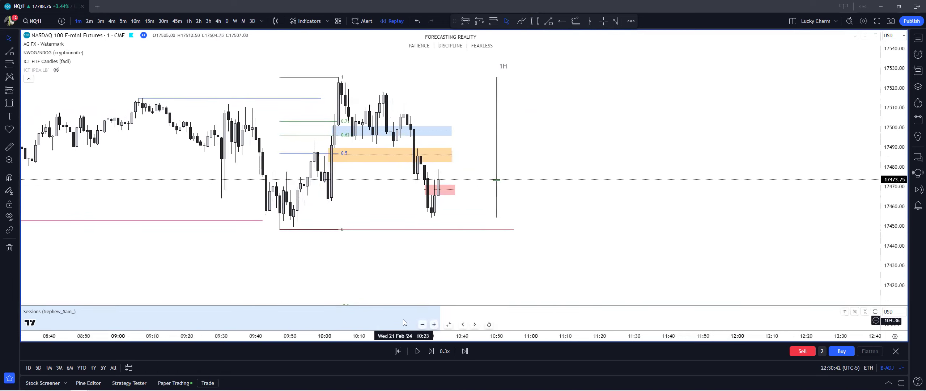
Advance the replay bar by bar to the 10:38 candle
{"action": "left_click", "coordinate": [433, 355]}
{"action": "left_click", "coordinate": [433, 355]}
{"action": "left_click", "coordinate": [431, 351]}
{"action": "left_click", "coordinate": [432, 351]}
{"action": "left_click", "coordinate": [432, 351]}
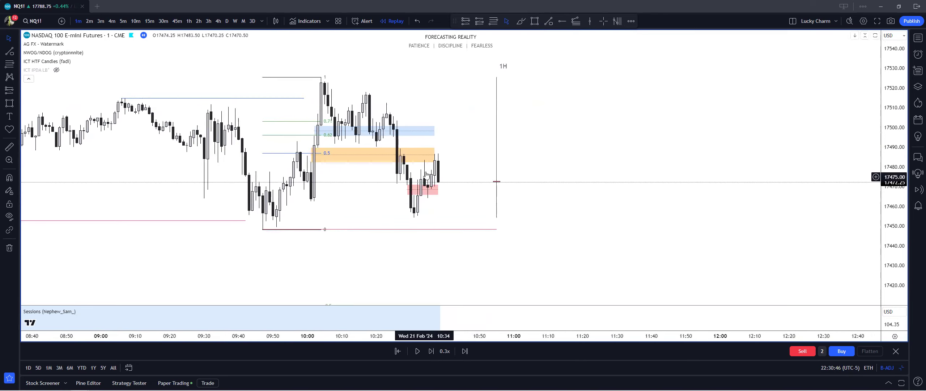
Extend the orange and light red gap rectangles to about 10:53 and delete the blue rectangle above them
{"action": "left_click_drag", "start_coordinate": [434, 155], "coordinate": [493, 154]}
{"action": "left_click", "coordinate": [436, 189]}
{"action": "left_click_drag", "start_coordinate": [438, 190], "coordinate": [490, 189]}
{"action": "left_click", "coordinate": [513, 192]}
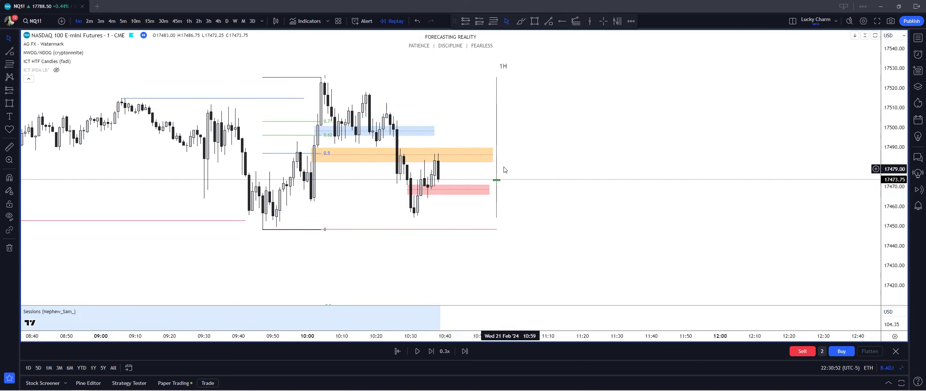
{"action": "left_click_drag", "start_coordinate": [493, 155], "coordinate": [491, 155]}
{"action": "left_click", "coordinate": [432, 131]}
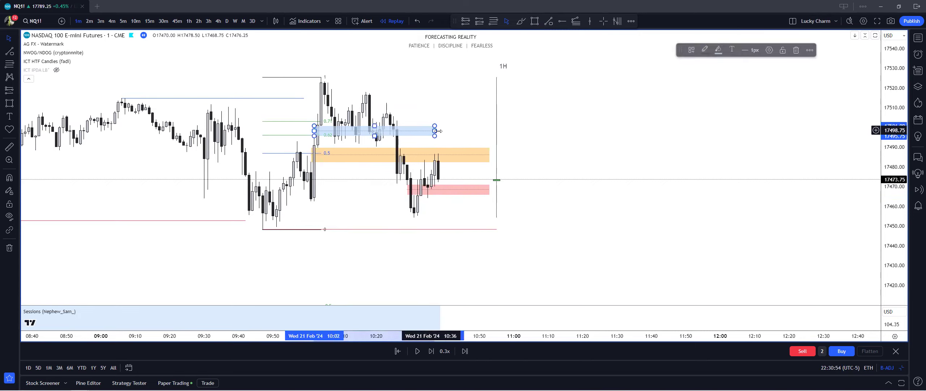
{"action": "left_click", "coordinate": [798, 51]}
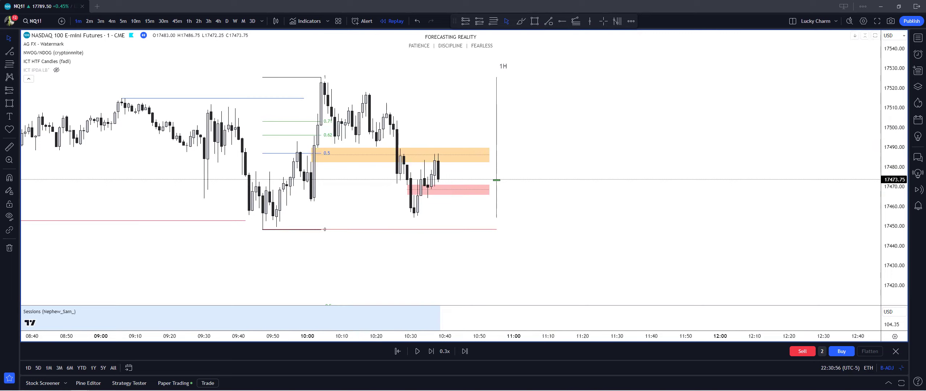
Advance the replay bar by bar to the 10:54 candle
{"action": "key", "text": "shift+Right"}
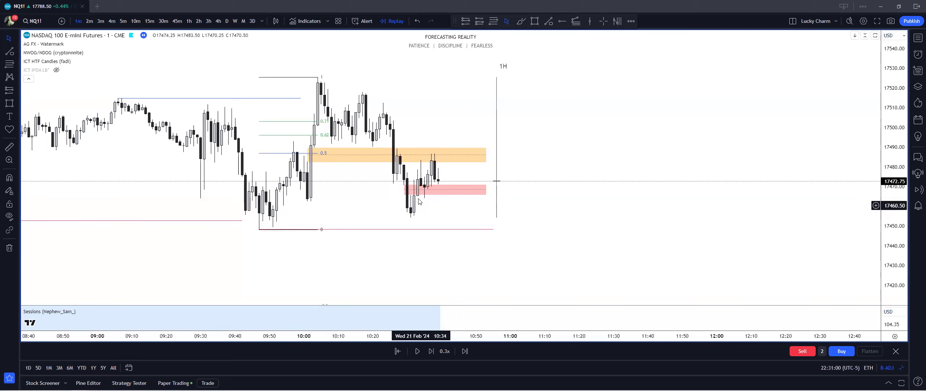
{"action": "left_click", "coordinate": [440, 195]}
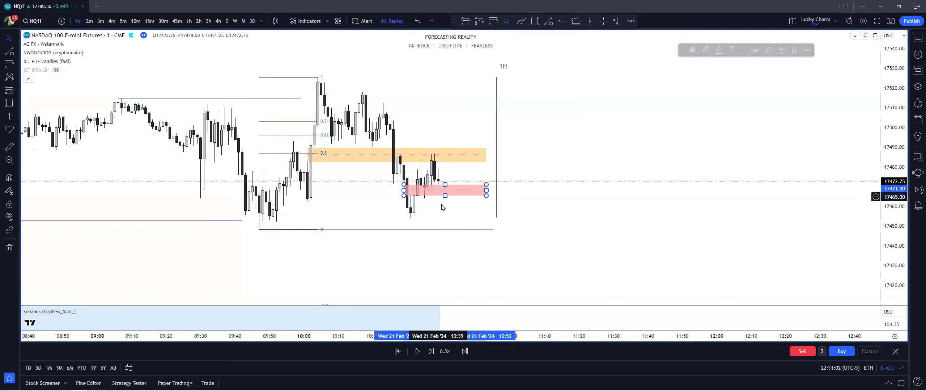
{"action": "left_click", "coordinate": [431, 351]}
{"action": "left_click", "coordinate": [434, 351]}
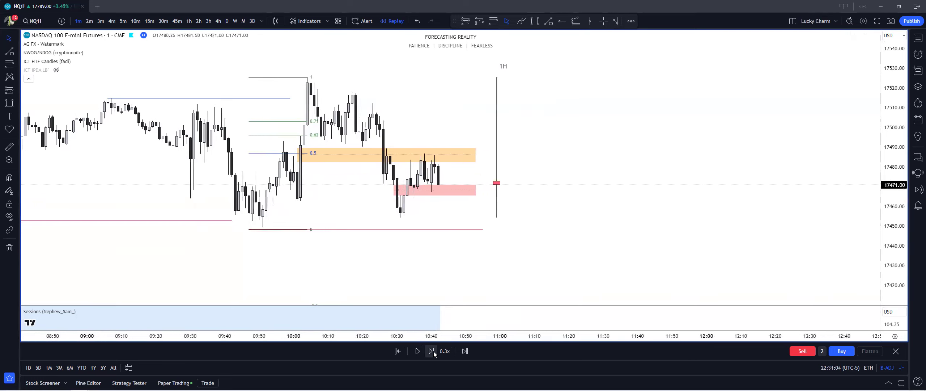
{"action": "left_click", "coordinate": [433, 351]}
{"action": "left_click", "coordinate": [434, 351]}
{"action": "left_click", "coordinate": [434, 351]}
{"action": "left_click", "coordinate": [434, 351]}
{"action": "left_click", "coordinate": [433, 351]}
{"action": "left_click", "coordinate": [434, 352]}
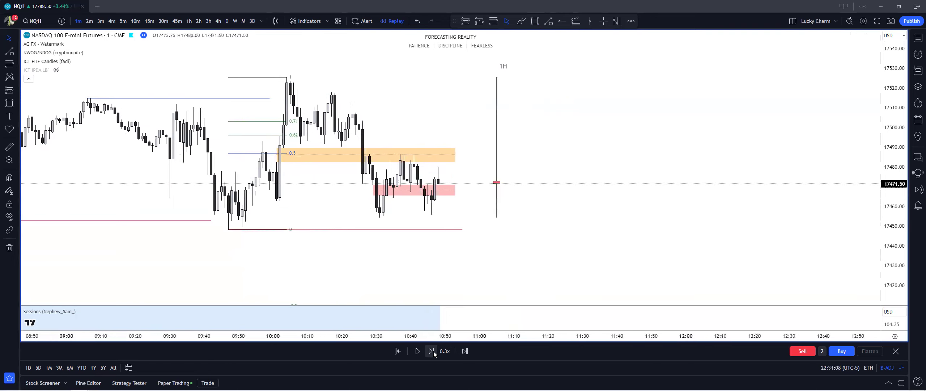
{"action": "left_click", "coordinate": [433, 351]}
{"action": "left_click", "coordinate": [434, 351]}
{"action": "left_click", "coordinate": [434, 351]}
{"action": "left_click", "coordinate": [433, 351]}
{"action": "left_click", "coordinate": [433, 351]}
{"action": "left_click", "coordinate": [433, 351]}
{"action": "left_click", "coordinate": [434, 351]}
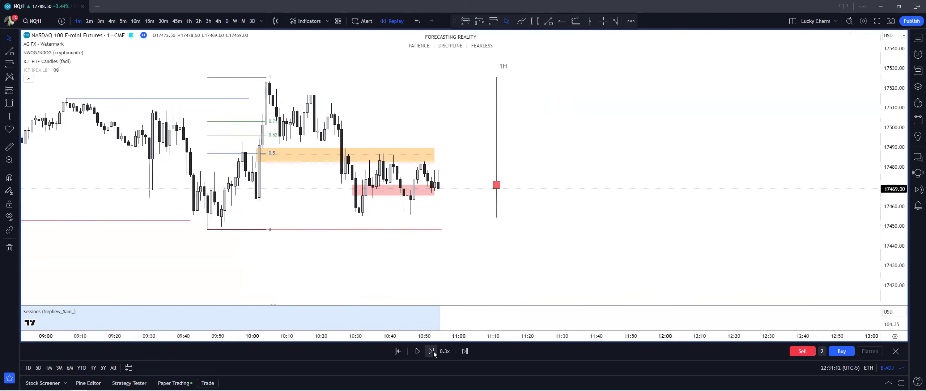
Extend the light red and orange gap rectangles to about 11:00
{"action": "left_click_drag", "start_coordinate": [434, 189], "coordinate": [455, 189]}
{"action": "left_click", "coordinate": [435, 154]}
{"action": "left_click_drag", "start_coordinate": [436, 154], "coordinate": [457, 155]}
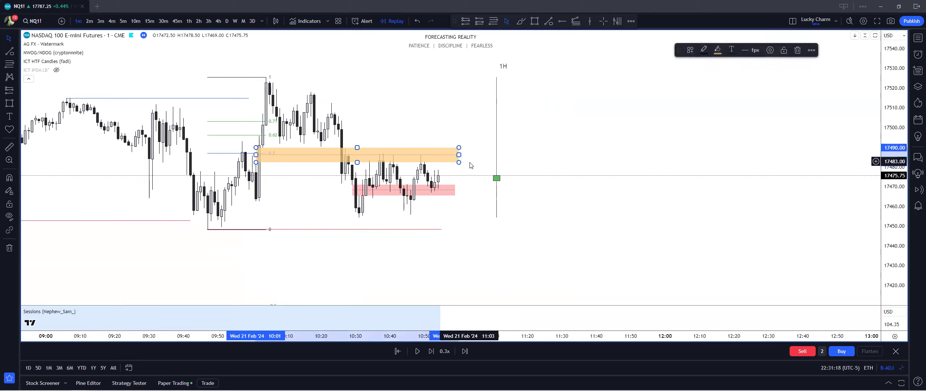
{"action": "left_click", "coordinate": [470, 163]}
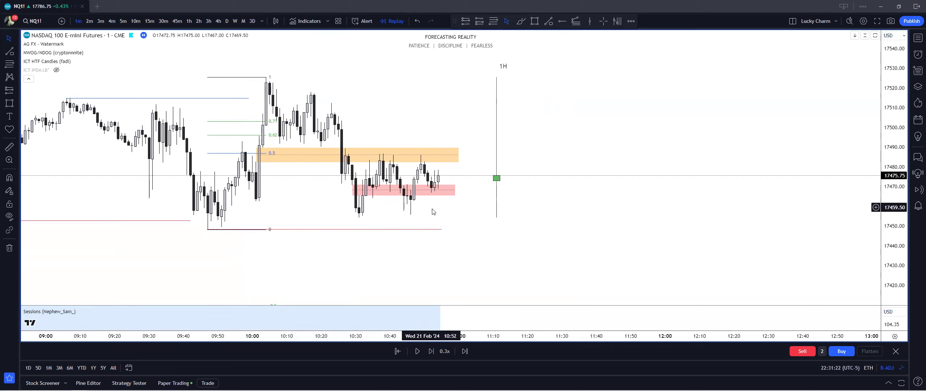
Advance the replay bar by bar to the 11:02 candle
{"action": "left_click", "coordinate": [429, 356]}
{"action": "left_click", "coordinate": [430, 354]}
{"action": "left_click", "coordinate": [430, 355]}
{"action": "left_click", "coordinate": [430, 355]}
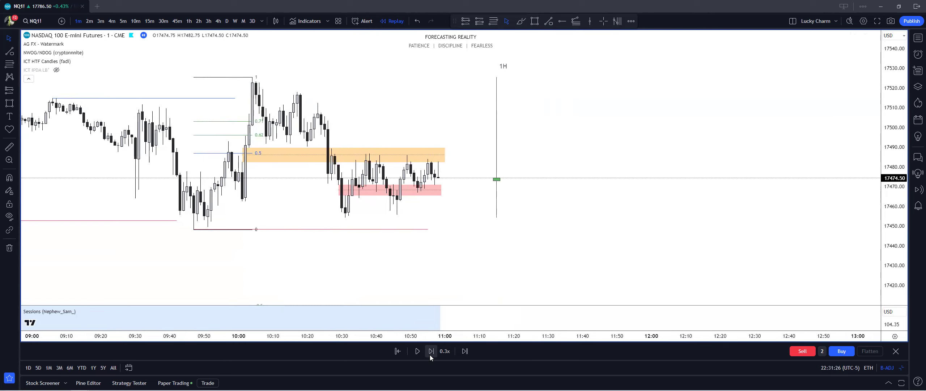
{"action": "left_click", "coordinate": [430, 355]}
{"action": "left_click", "coordinate": [430, 354]}
{"action": "left_click", "coordinate": [430, 354]}
{"action": "left_click", "coordinate": [430, 355]}
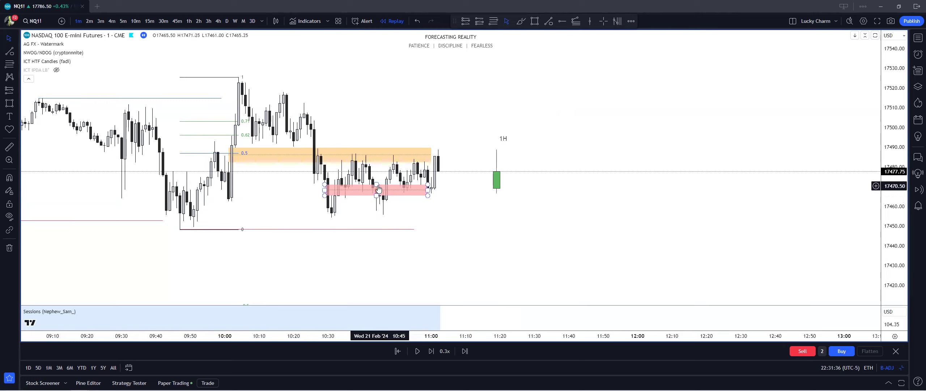
Extend the light red and orange gap rectangles to about 11:06
{"action": "left_click_drag", "start_coordinate": [428, 189], "coordinate": [453, 190]}
{"action": "left_click_drag", "start_coordinate": [432, 155], "coordinate": [458, 157]}
{"action": "left_click", "coordinate": [465, 158]}
{"action": "left_click", "coordinate": [453, 190]}
{"action": "left_click", "coordinate": [462, 182]}
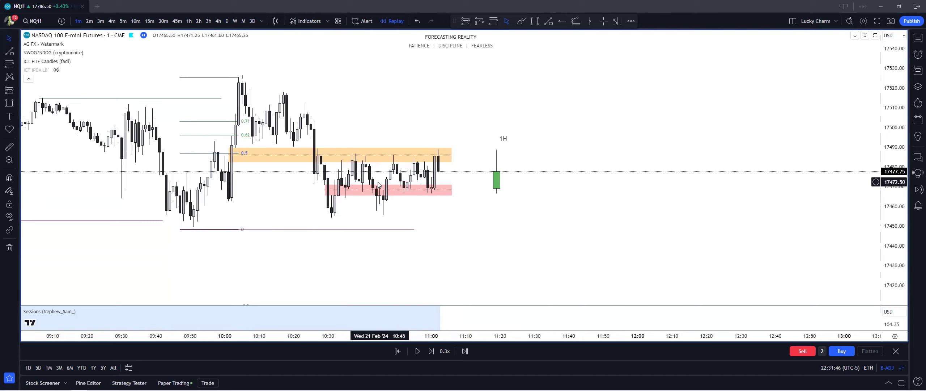
{"action": "left_click", "coordinate": [335, 193]}
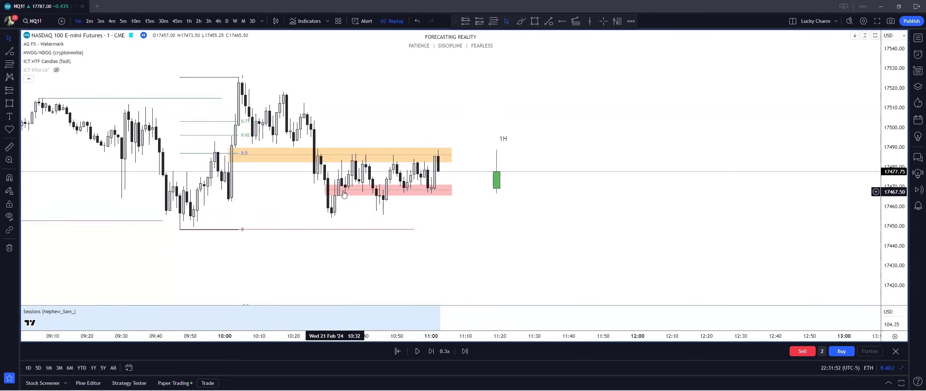
{"action": "left_click", "coordinate": [446, 186]}
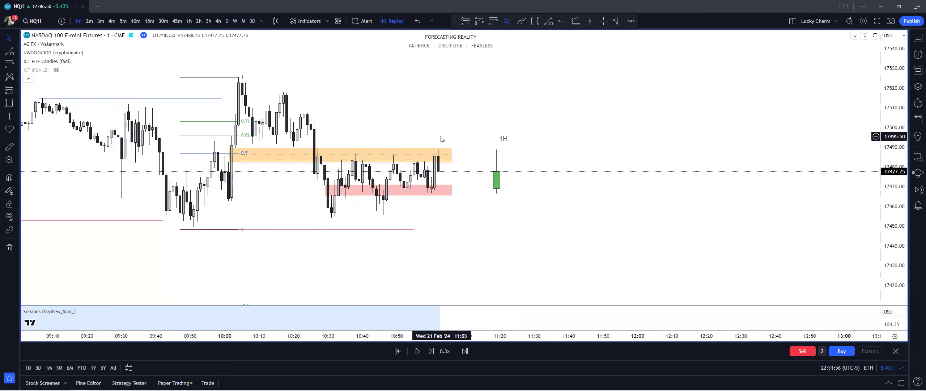
{"action": "left_click", "coordinate": [373, 156]}
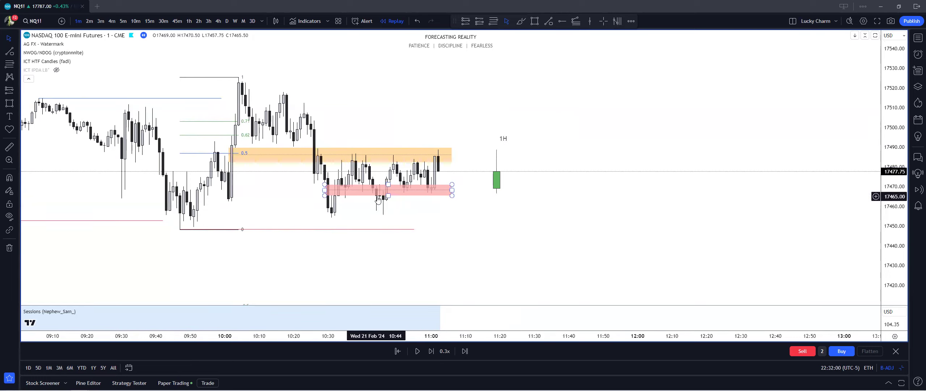
{"action": "left_click", "coordinate": [412, 174]}
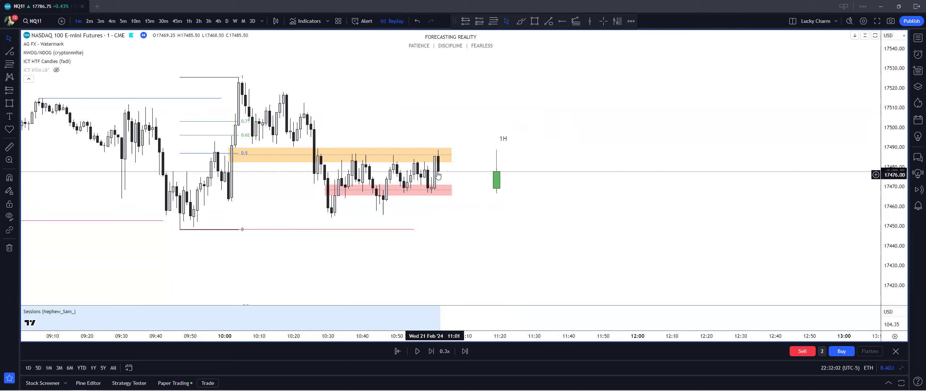
{"action": "left_click", "coordinate": [429, 162]}
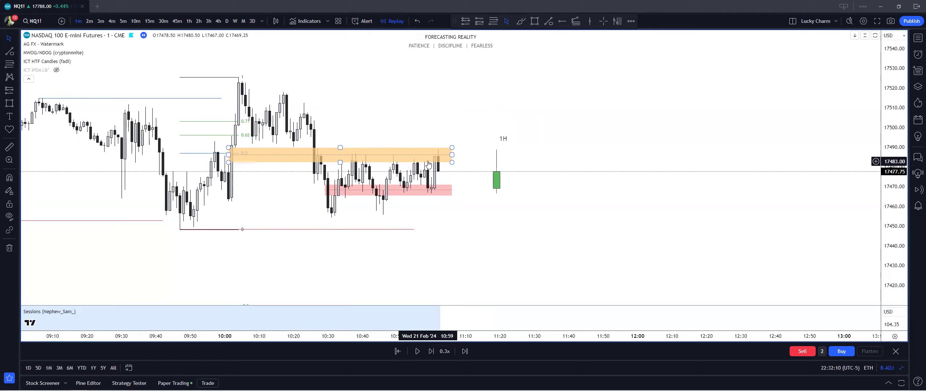
{"action": "left_click", "coordinate": [422, 171]}
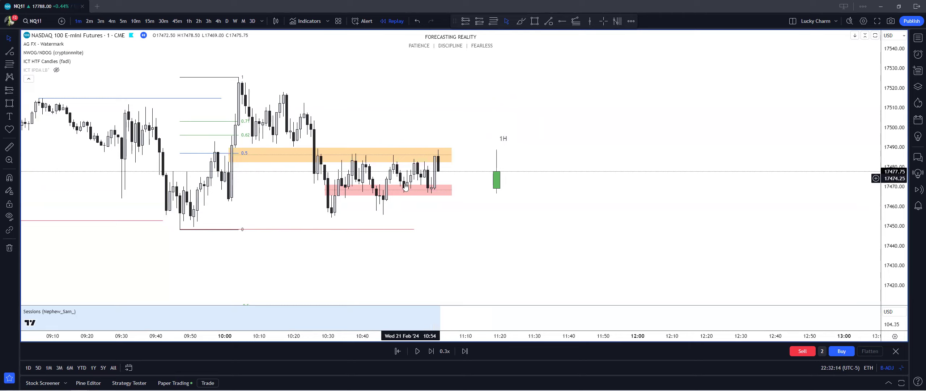
Advance the replay bar by bar to the 11:21 candle
{"action": "left_click", "coordinate": [429, 351]}
{"action": "left_click", "coordinate": [430, 352]}
{"action": "left_click", "coordinate": [429, 351]}
{"action": "left_click", "coordinate": [429, 352]}
{"action": "left_click", "coordinate": [430, 352]}
{"action": "left_click", "coordinate": [429, 352]}
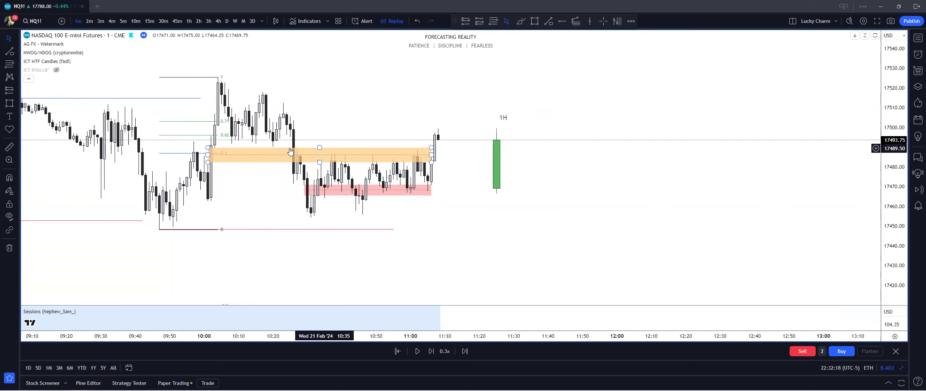
{"action": "left_click", "coordinate": [434, 353]}
{"action": "left_click", "coordinate": [433, 353]}
{"action": "left_click", "coordinate": [434, 352]}
{"action": "left_click", "coordinate": [433, 352]}
{"action": "left_click", "coordinate": [433, 352]}
{"action": "left_click", "coordinate": [433, 352]}
{"action": "left_click", "coordinate": [433, 353]}
{"action": "left_click", "coordinate": [434, 352]}
{"action": "left_click", "coordinate": [434, 352]}
{"action": "left_click", "coordinate": [433, 353]}
{"action": "left_click", "coordinate": [433, 353]}
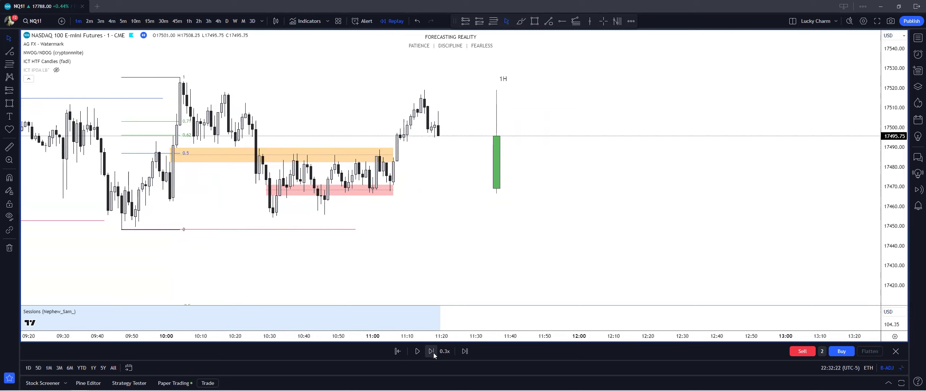
{"action": "left_click", "coordinate": [434, 352]}
{"action": "left_click", "coordinate": [433, 352]}
Delete the light red and orange gap rectangles
{"action": "left_click", "coordinate": [378, 196]}
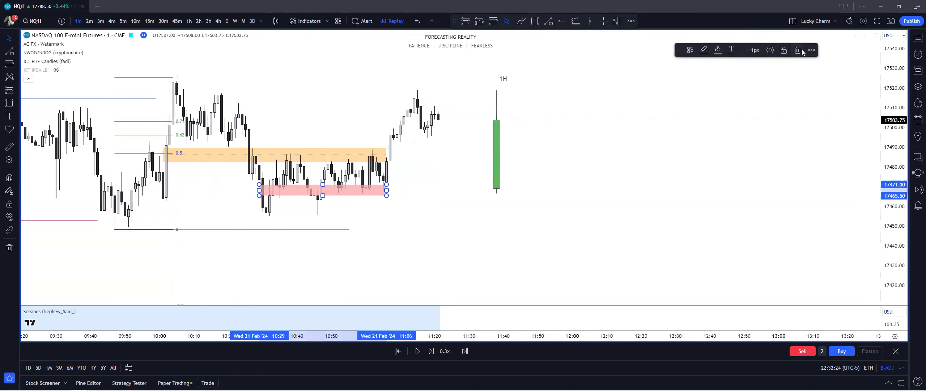
{"action": "left_click", "coordinate": [795, 50]}
{"action": "left_click", "coordinate": [385, 157]}
{"action": "left_click", "coordinate": [795, 49]}
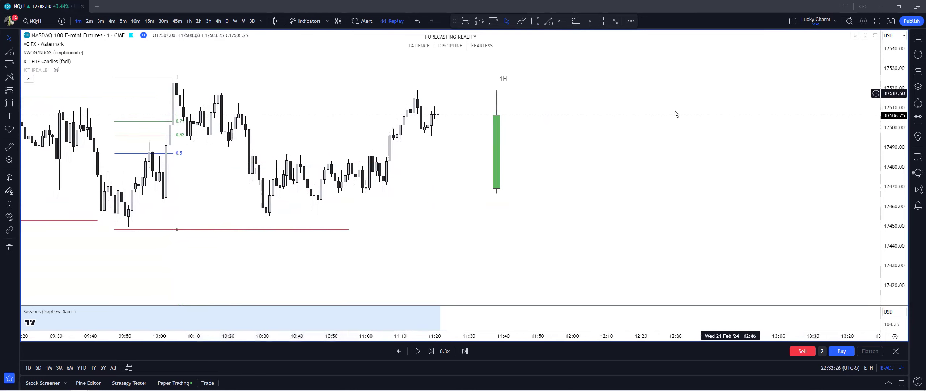
Delete the Fib retracement between the 10:04 high and the 09:47 low
{"action": "scroll", "coordinate": [512, 97], "scroll_direction": "down", "scroll_amount": 3}
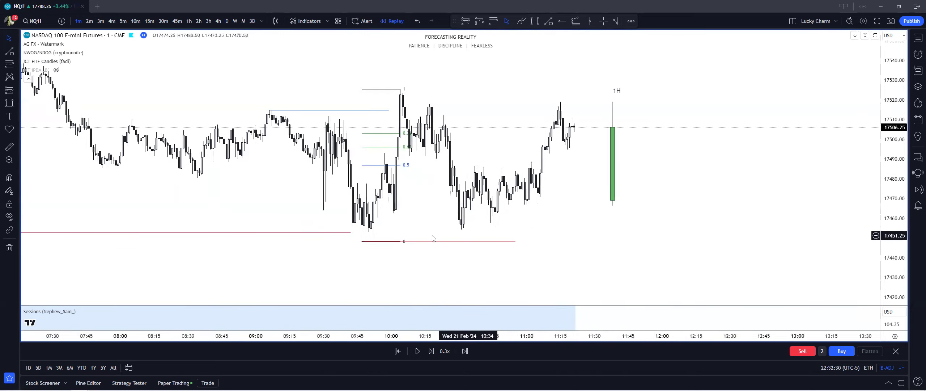
{"action": "left_click_drag", "start_coordinate": [499, 231], "coordinate": [454, 251]}
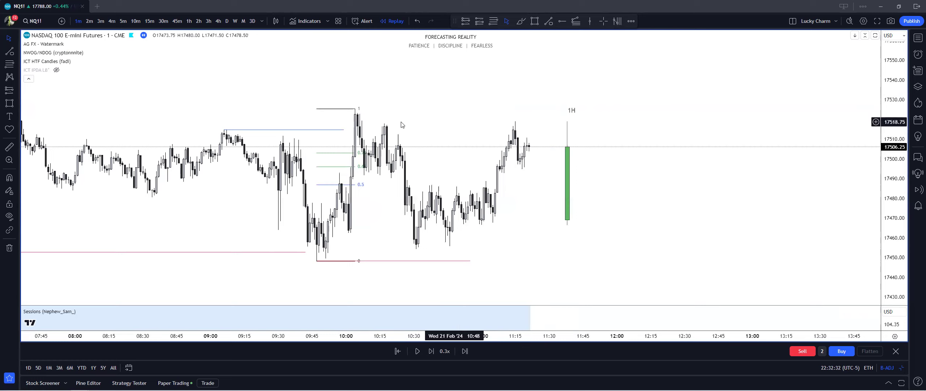
{"action": "left_click", "coordinate": [355, 108]}
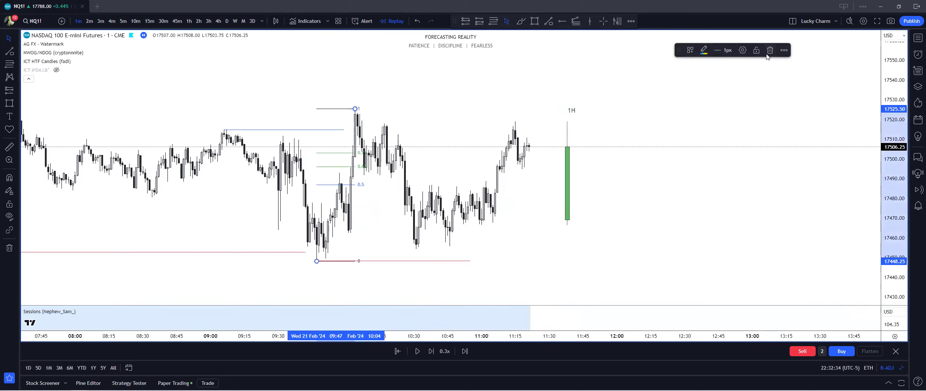
{"action": "left_click", "coordinate": [768, 52]}
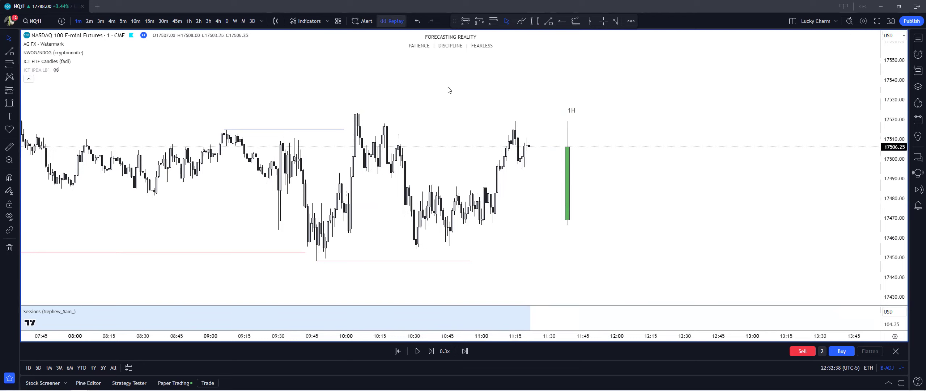
Exit the bar replay and show the complete 21 February session on the 1-minute chart
{"action": "left_click", "coordinate": [523, 219]}
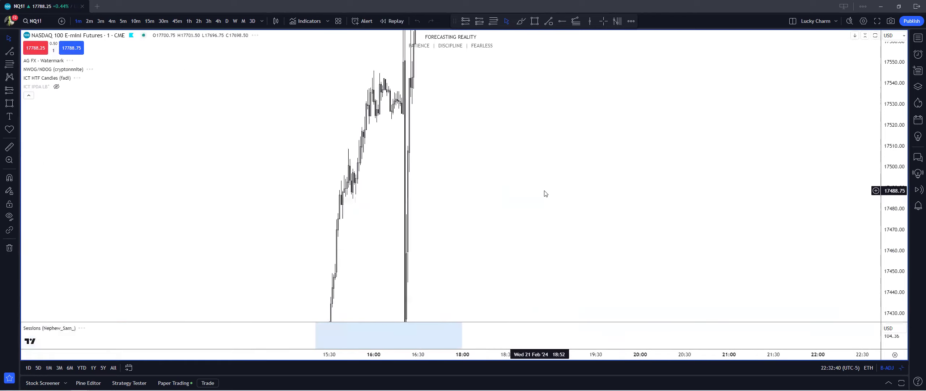
{"action": "left_click_drag", "start_coordinate": [901, 267], "coordinate": [901, 173]}
{"action": "scroll", "coordinate": [510, 167], "scroll_direction": "down", "scroll_amount": 3}
{"action": "left_click_drag", "start_coordinate": [420, 109], "coordinate": [502, 129]}
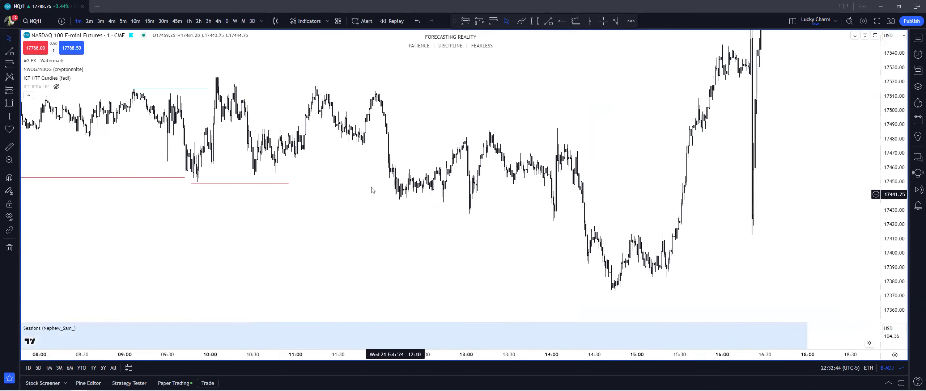
Extend the 09:47 low line to about 11:54 and draw a blue horizontal line from the 10:04 high at 17525.50 to about 15:30
{"action": "left_click_drag", "start_coordinate": [289, 184], "coordinate": [302, 199]}
{"action": "left_click", "coordinate": [14, 54]}
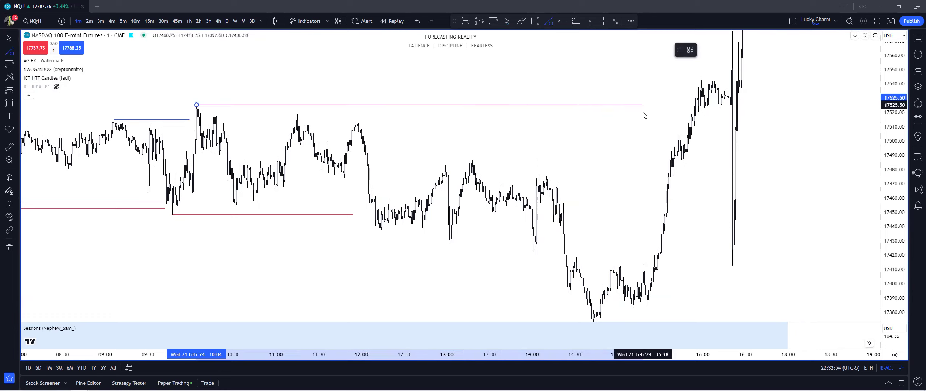
{"action": "left_click", "coordinate": [660, 109]}
{"action": "left_click", "coordinate": [703, 50]}
{"action": "left_click", "coordinate": [755, 74]}
{"action": "left_click", "coordinate": [449, 87]}
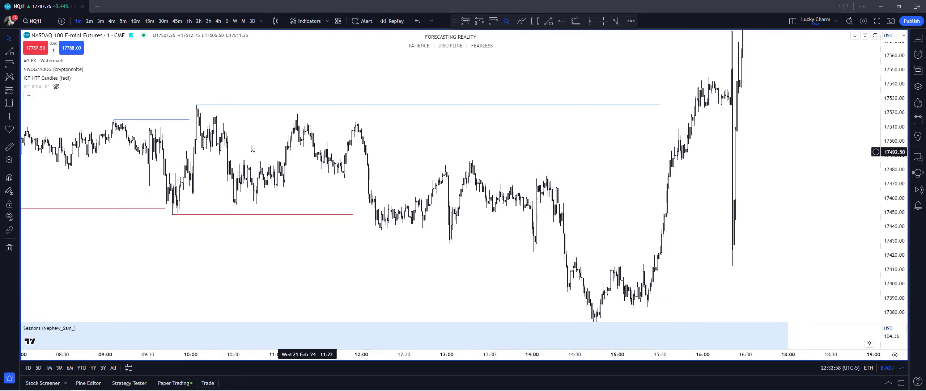
Mark 15:30 and 16:00 on 21 February with dashed vertical lines and extend the 10:04 high line to about 15:52
{"action": "left_click_drag", "start_coordinate": [416, 148], "coordinate": [340, 138]}
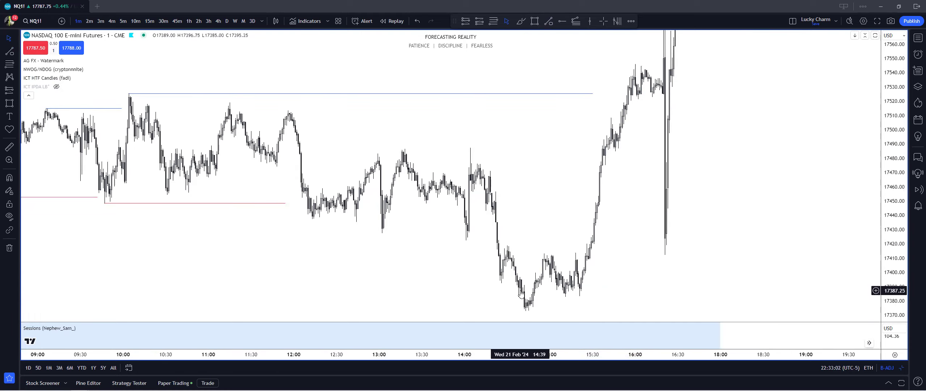
{"action": "scroll", "coordinate": [525, 234], "scroll_direction": "up", "scroll_amount": 3}
{"action": "left_click_drag", "start_coordinate": [480, 221], "coordinate": [549, 219]}
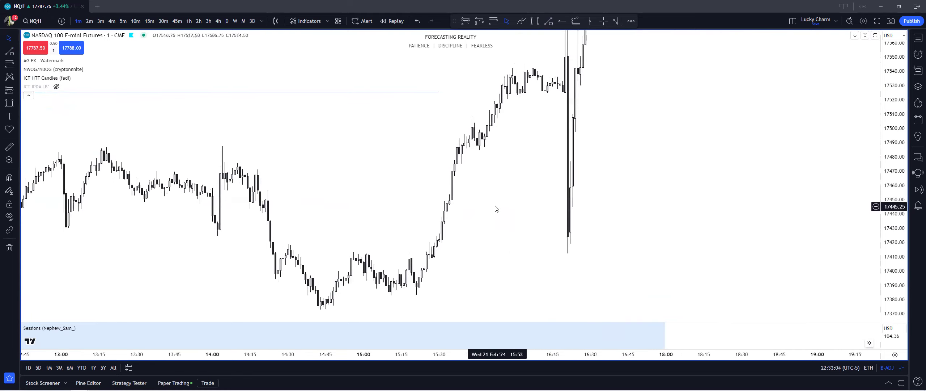
{"action": "left_click", "coordinate": [590, 21]}
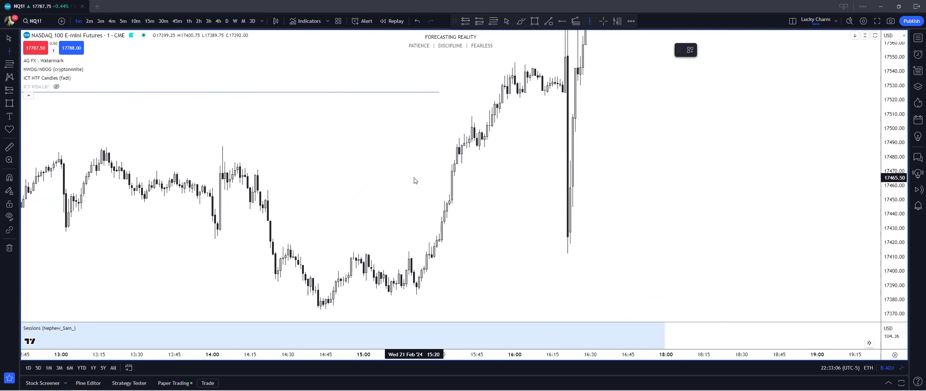
{"action": "left_click", "coordinate": [439, 178]}
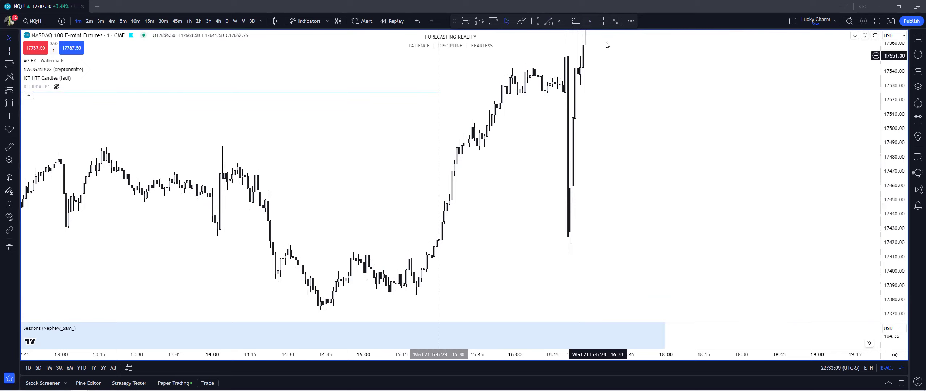
{"action": "left_click", "coordinate": [516, 232]}
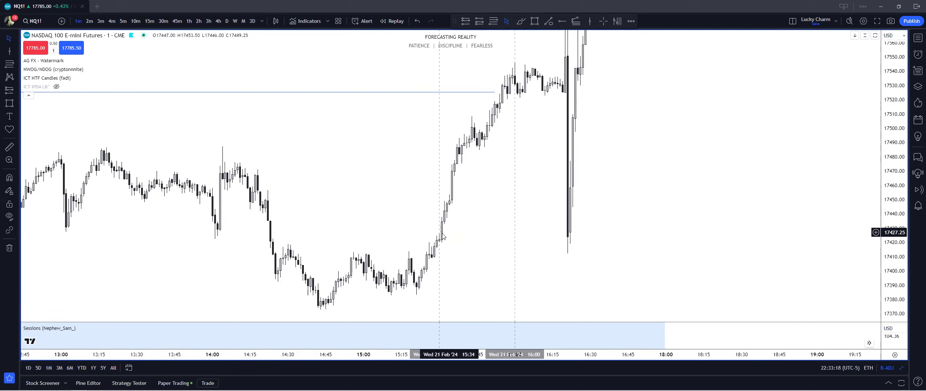
Draw a red horizontal line from the 13:01 low at 17427.50 to about 13:50
{"action": "scroll", "coordinate": [449, 167], "scroll_direction": "down", "scroll_amount": 3}
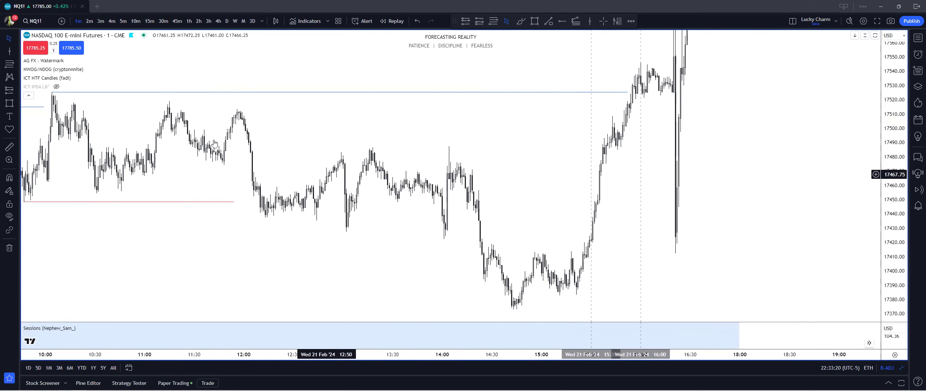
{"action": "left_click", "coordinate": [16, 50]}
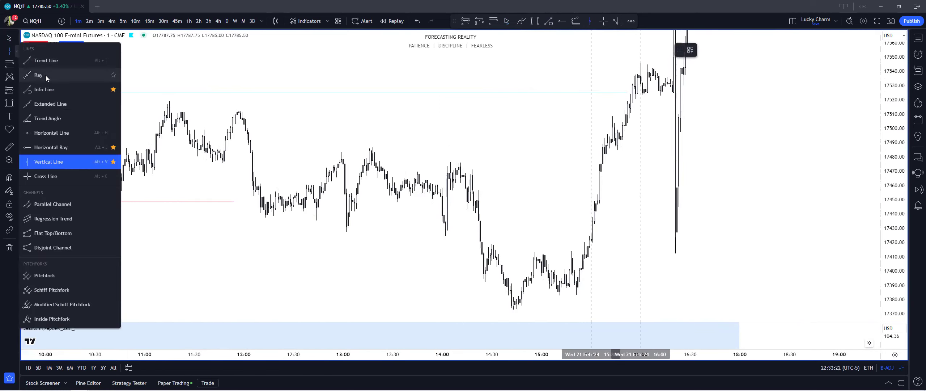
{"action": "left_click", "coordinate": [46, 84]}
{"action": "scroll", "coordinate": [345, 230], "scroll_direction": "down", "scroll_amount": 2}
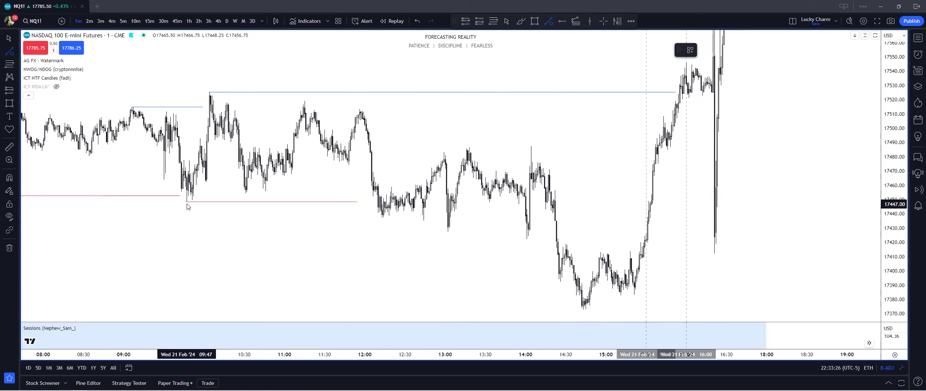
{"action": "left_click", "coordinate": [447, 231]}
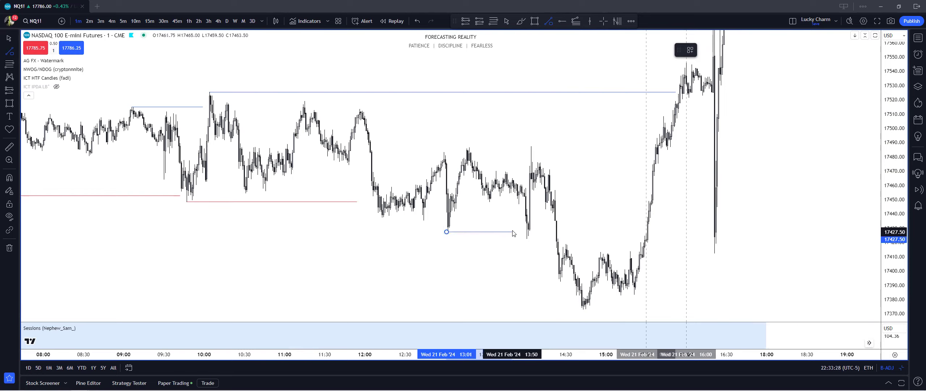
{"action": "left_click", "coordinate": [516, 232]}
{"action": "left_click", "coordinate": [717, 51]}
{"action": "left_click", "coordinate": [702, 84]}
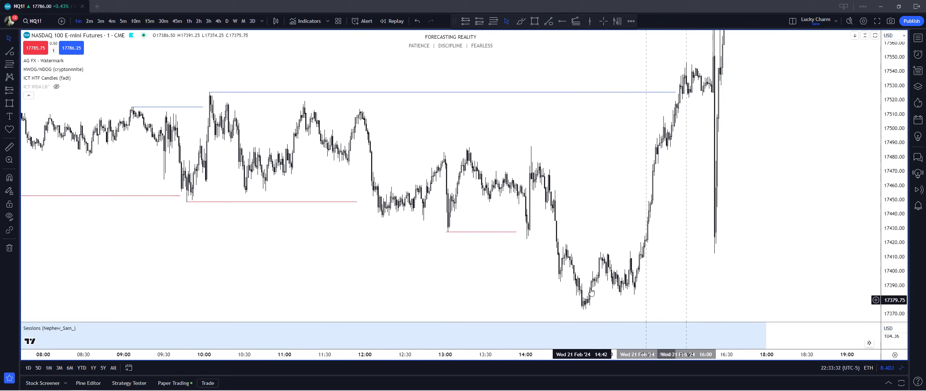
Draw a blue horizontal line at the 14:04 high, 17487.50, from about 13:12 to 15:19
{"action": "left_click_drag", "start_coordinate": [612, 221], "coordinate": [573, 232]}
{"action": "key", "text": "alt+t"}
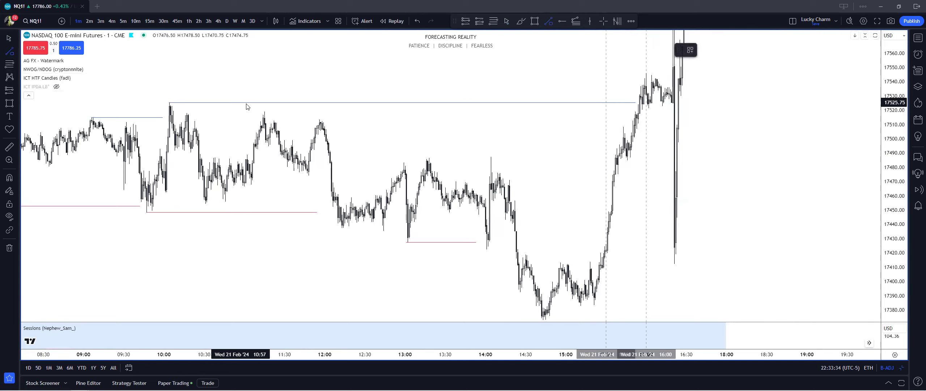
{"action": "left_click", "coordinate": [419, 153]}
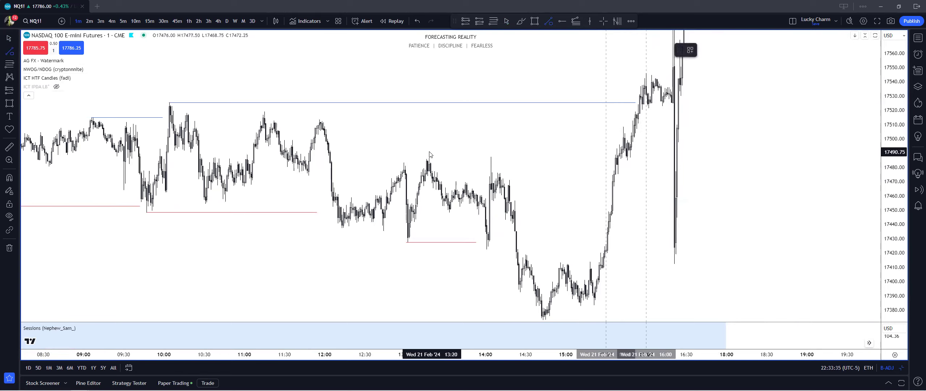
{"action": "left_click", "coordinate": [589, 153]}
{"action": "left_click_drag", "start_coordinate": [539, 156], "coordinate": [542, 159]}
{"action": "left_click", "coordinate": [705, 50]}
{"action": "left_click", "coordinate": [752, 75]}
{"action": "left_click", "coordinate": [556, 129]}
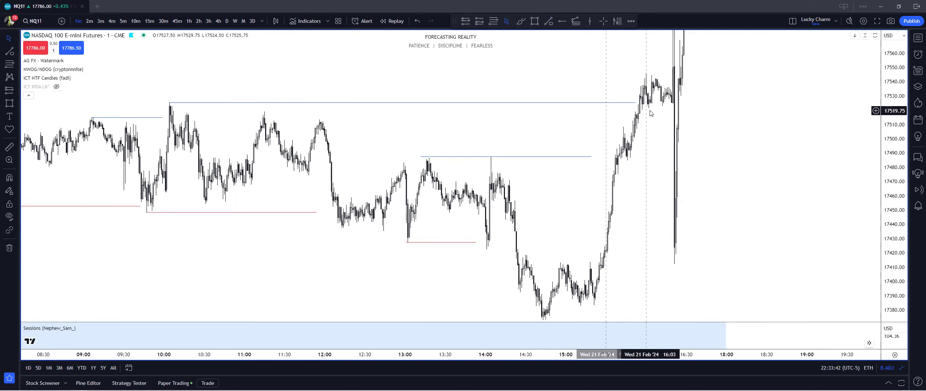
Adjust the 17487.50 line to run from the 14:04 high to about 15:30 and fine-tune the end of the 17525.50 line
{"action": "scroll", "coordinate": [618, 180], "scroll_direction": "up", "scroll_amount": 2}
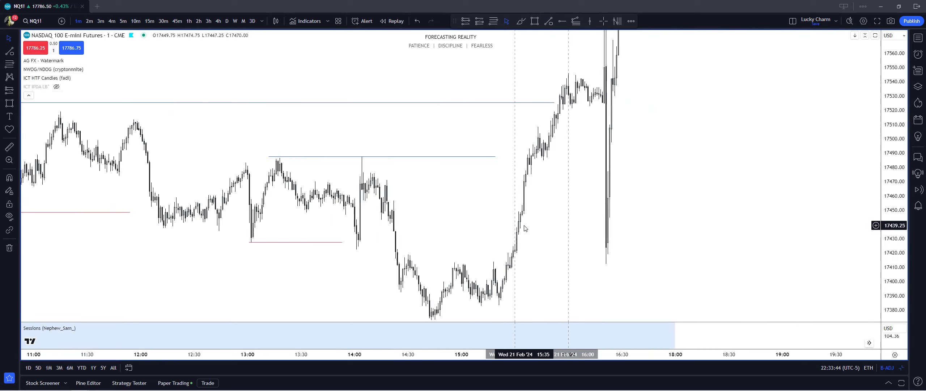
{"action": "scroll", "coordinate": [526, 228], "scroll_direction": "up", "scroll_amount": 2}
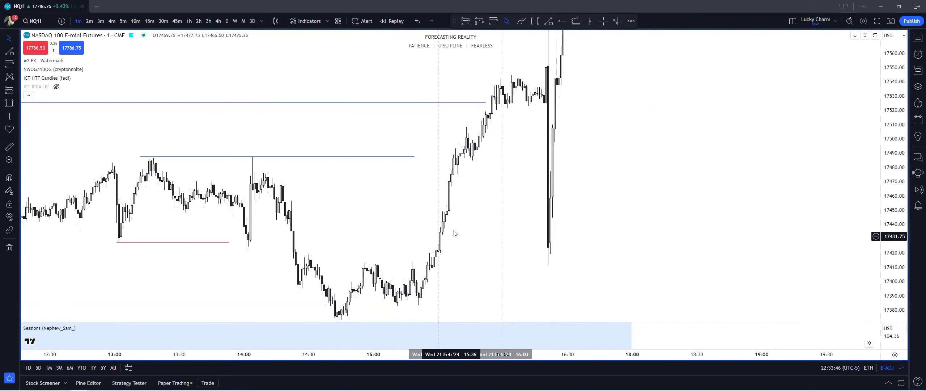
{"action": "scroll", "coordinate": [455, 231], "scroll_direction": "up", "scroll_amount": 2}
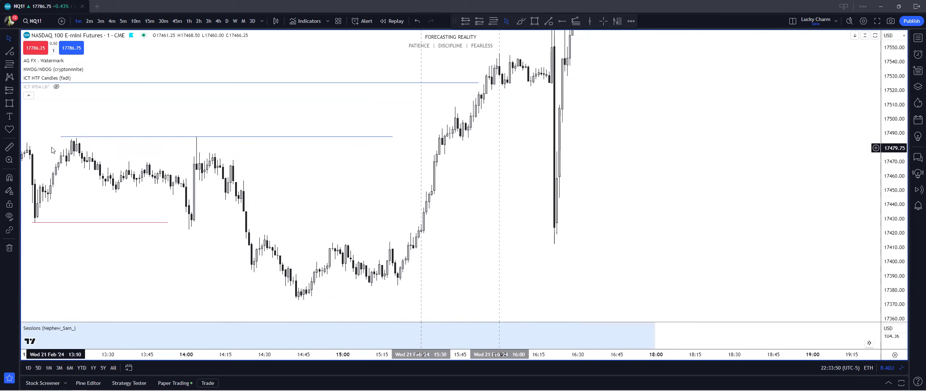
{"action": "left_click_drag", "start_coordinate": [61, 137], "coordinate": [208, 138]}
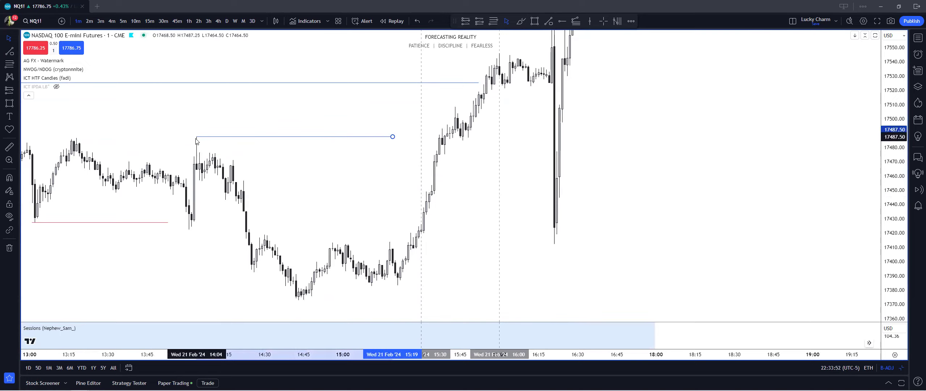
{"action": "left_click_drag", "start_coordinate": [393, 137], "coordinate": [414, 138]}
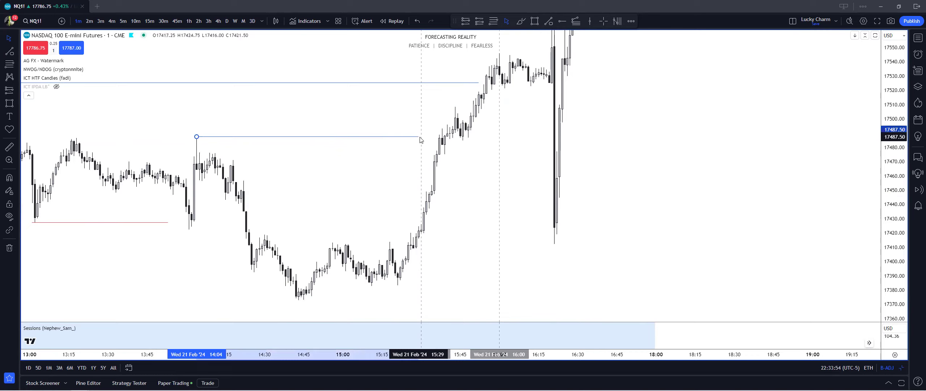
{"action": "left_click", "coordinate": [480, 83]}
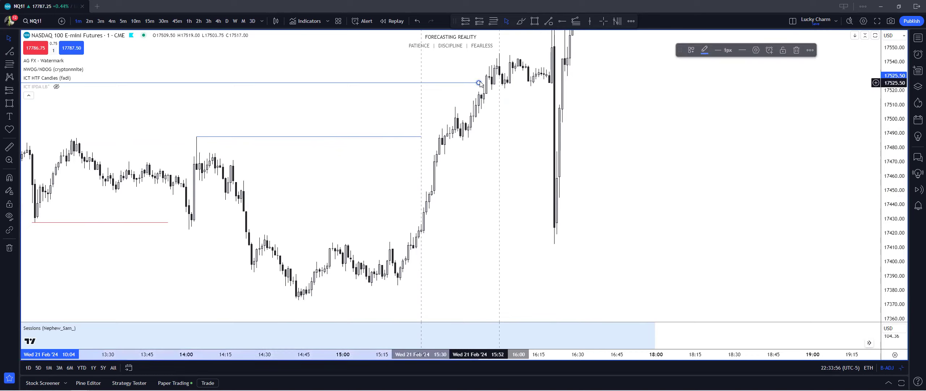
{"action": "left_click", "coordinate": [421, 232]}
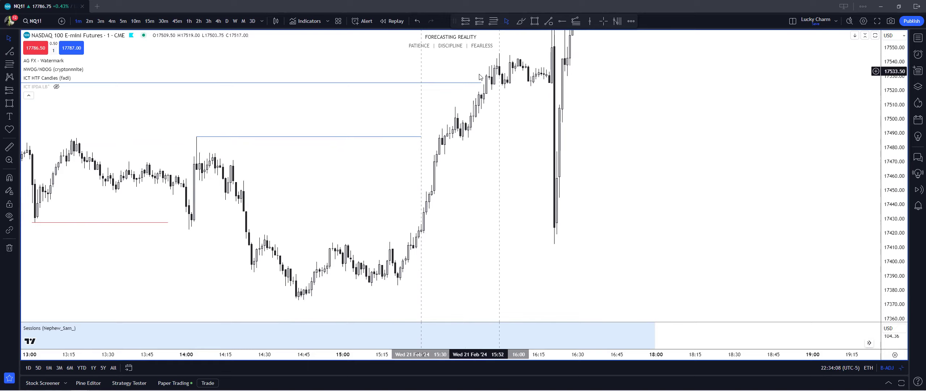
Examine the rally between the 15:30 and 16:00 markers against the 10:04 and 14:04 high lines
{"action": "scroll", "coordinate": [356, 104], "scroll_direction": "down", "scroll_amount": 5}
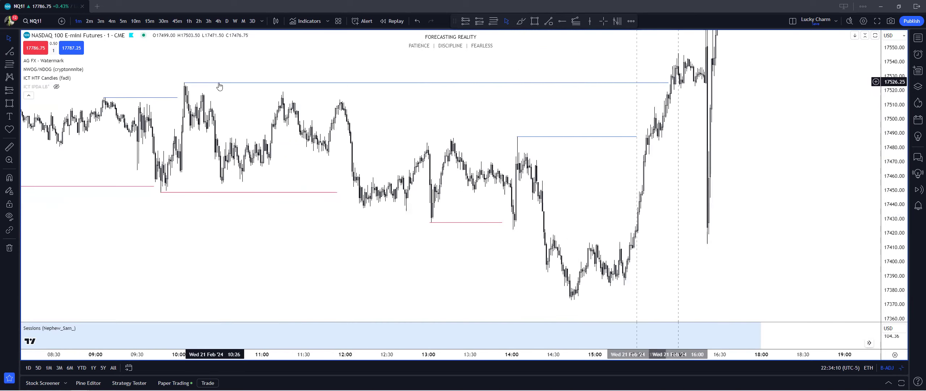
{"action": "scroll", "coordinate": [456, 103], "scroll_direction": "up", "scroll_amount": 2}
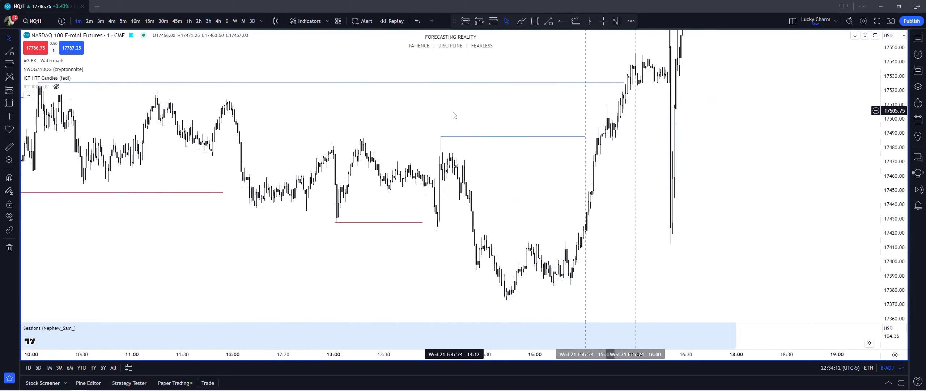
{"action": "scroll", "coordinate": [458, 126], "scroll_direction": "up", "scroll_amount": 1}
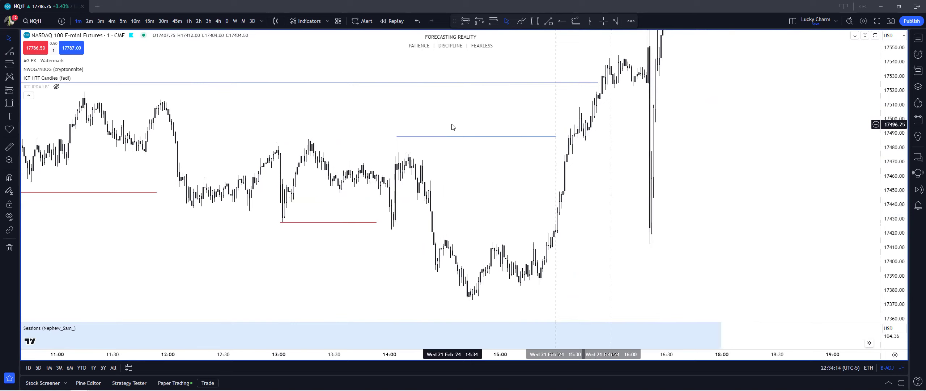
{"action": "scroll", "coordinate": [453, 127], "scroll_direction": "up", "scroll_amount": 2}
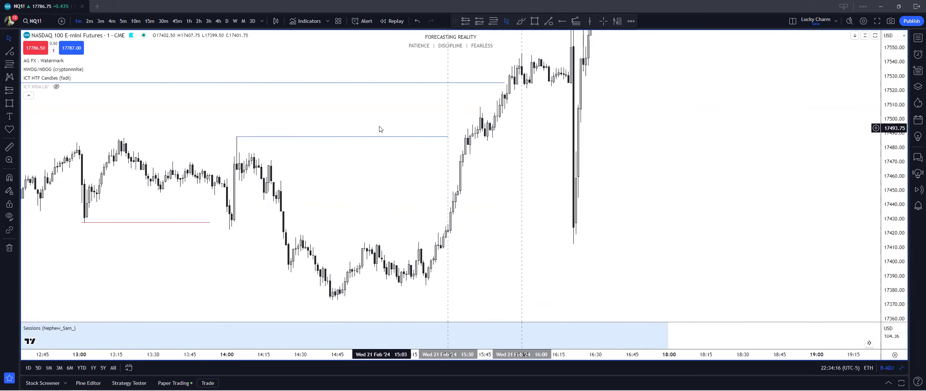
{"action": "scroll", "coordinate": [511, 178], "scroll_direction": "up", "scroll_amount": 2}
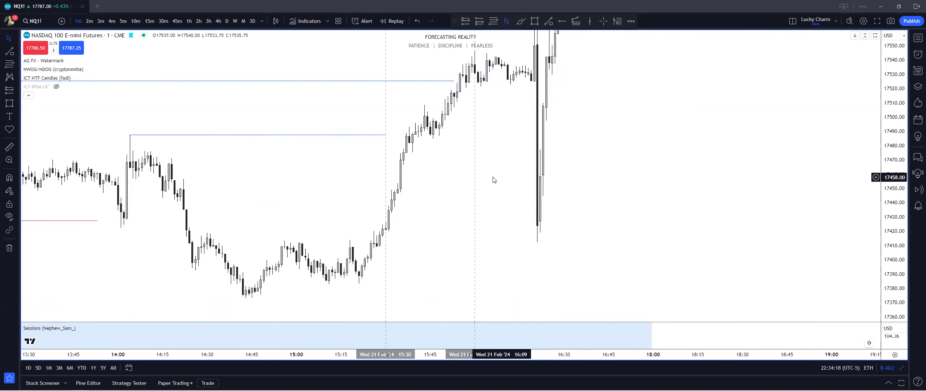
{"action": "left_click_drag", "start_coordinate": [438, 181], "coordinate": [485, 191]}
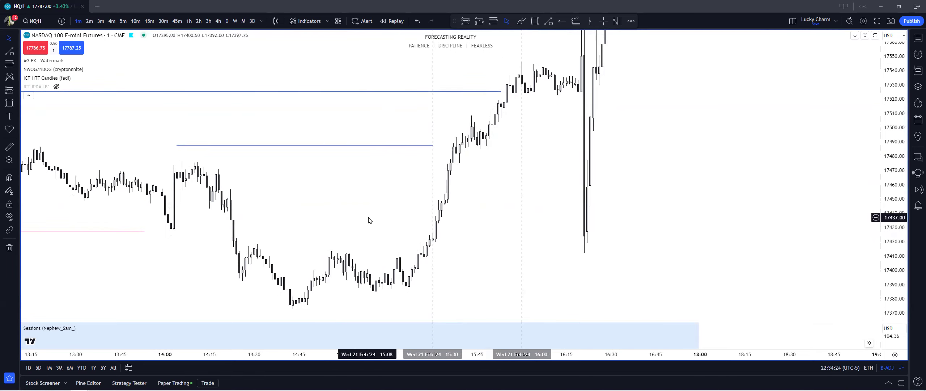
{"action": "scroll", "coordinate": [350, 213], "scroll_direction": "up", "scroll_amount": 2}
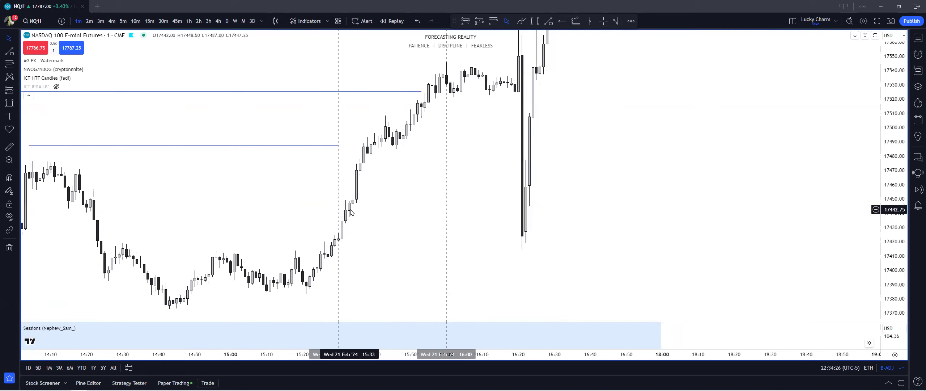
{"action": "scroll", "coordinate": [350, 212], "scroll_direction": "down", "scroll_amount": 1}
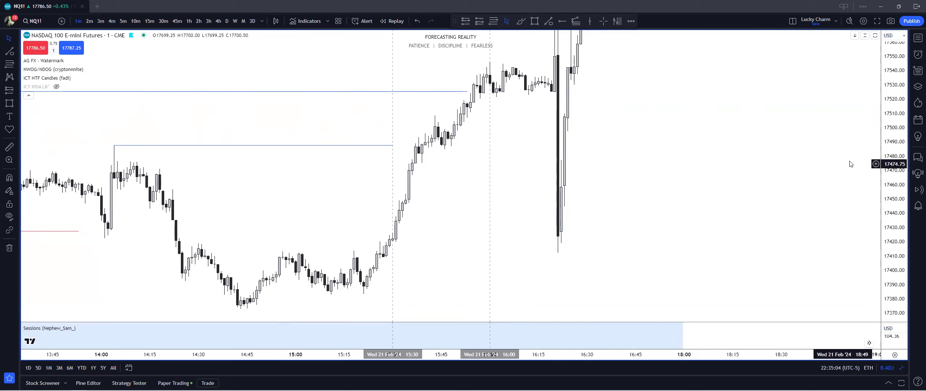
Remove all drawn level lines and vertical time markers from the chart
{"action": "scroll", "coordinate": [840, 228], "scroll_direction": "down", "scroll_amount": 3}
{"action": "left_click_drag", "start_coordinate": [721, 195], "coordinate": [575, 267]}
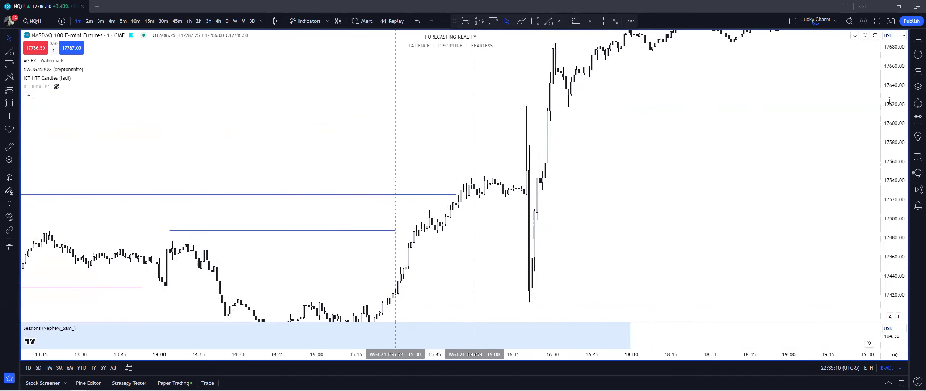
{"action": "scroll", "coordinate": [757, 196], "scroll_direction": "down", "scroll_amount": 3}
{"action": "scroll", "coordinate": [723, 182], "scroll_direction": "down", "scroll_amount": 2}
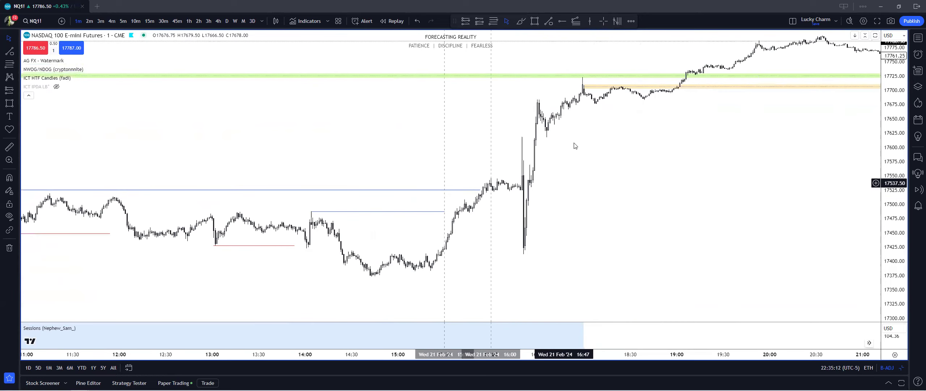
{"action": "right_click", "coordinate": [585, 137]}
{"action": "left_click", "coordinate": [615, 321]}
Switch the chart to the 1-hour timeframe and frame the price action from about 12 to 22 February
{"action": "scroll", "coordinate": [629, 191], "scroll_direction": "down", "scroll_amount": 3}
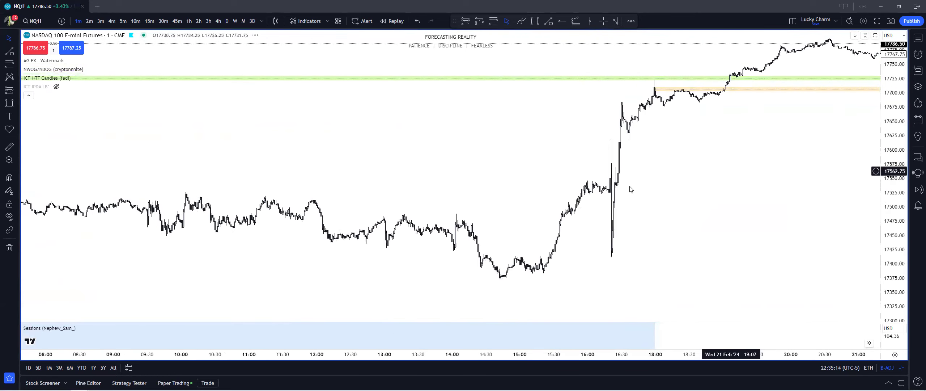
{"action": "left_click", "coordinate": [189, 21]}
{"action": "scroll", "coordinate": [604, 158], "scroll_direction": "up", "scroll_amount": 8}
{"action": "left_click_drag", "start_coordinate": [874, 154], "coordinate": [784, 242]}
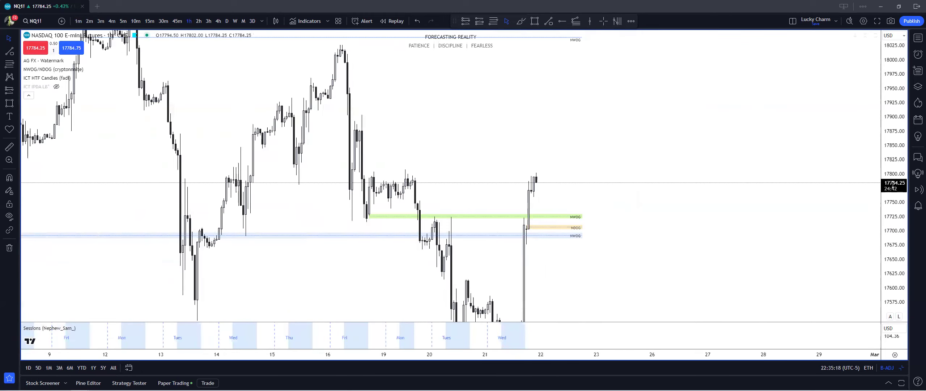
{"action": "left_click_drag", "start_coordinate": [894, 152], "coordinate": [894, 252]}
{"action": "left_click_drag", "start_coordinate": [651, 213], "coordinate": [778, 162]}
{"action": "scroll", "coordinate": [643, 200], "scroll_direction": "up", "scroll_amount": 2}
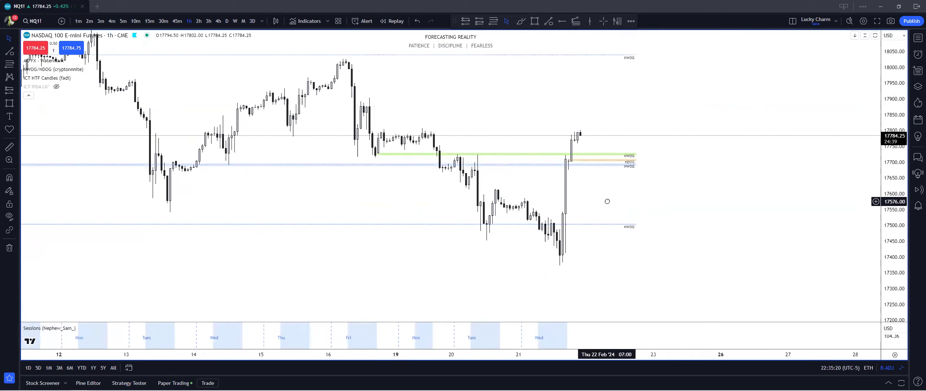